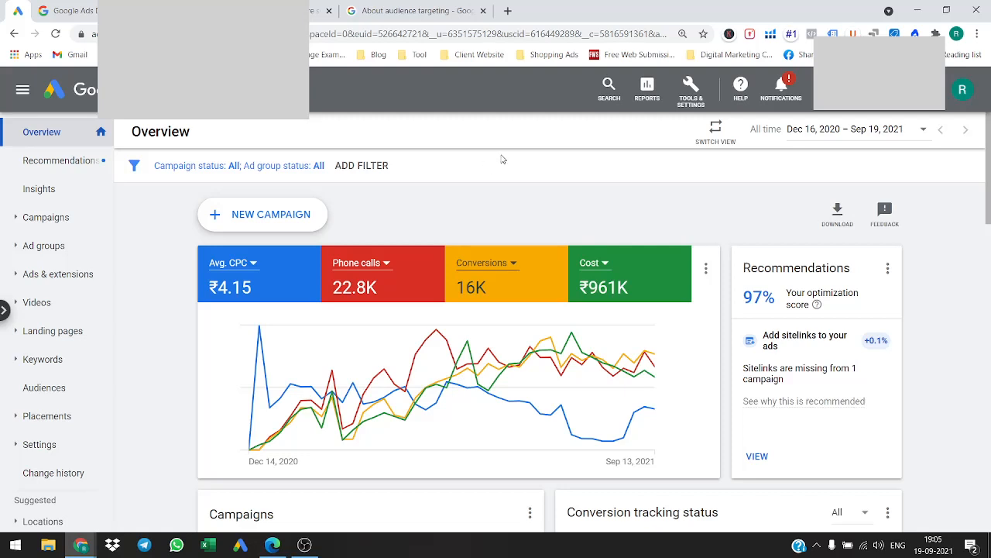
Open the conversion actions list and examine the settings form for creating a website conversion action.
click(690, 89)
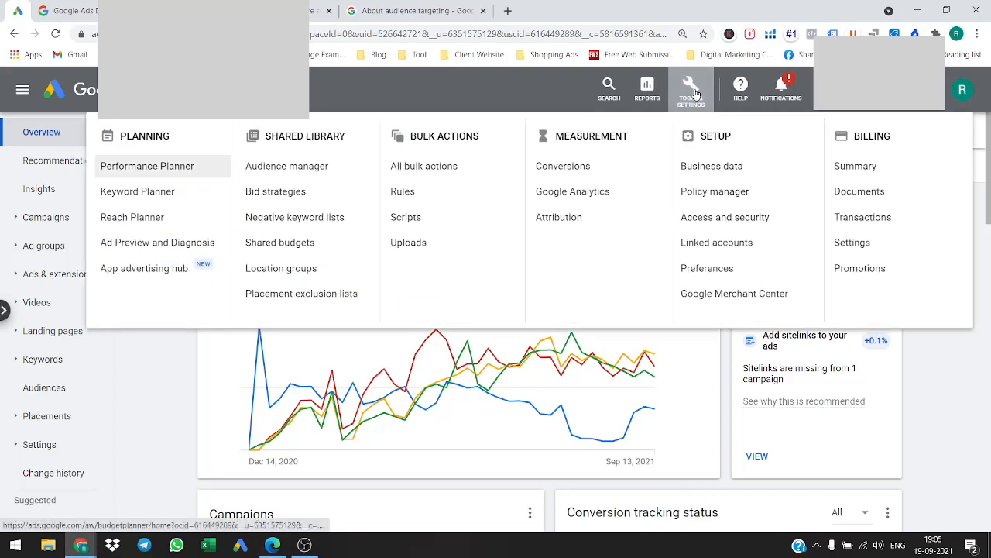
click(586, 177)
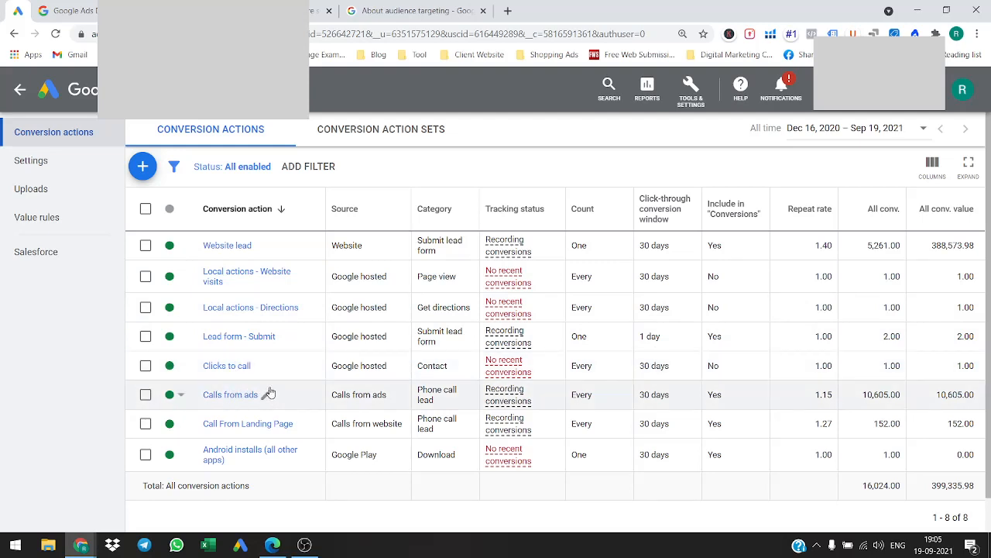
click(143, 166)
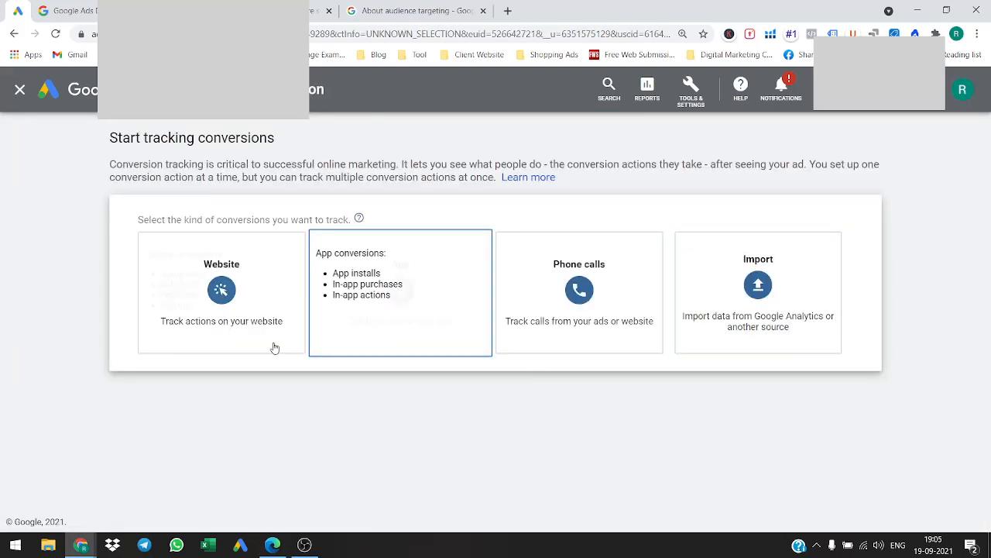
click(259, 319)
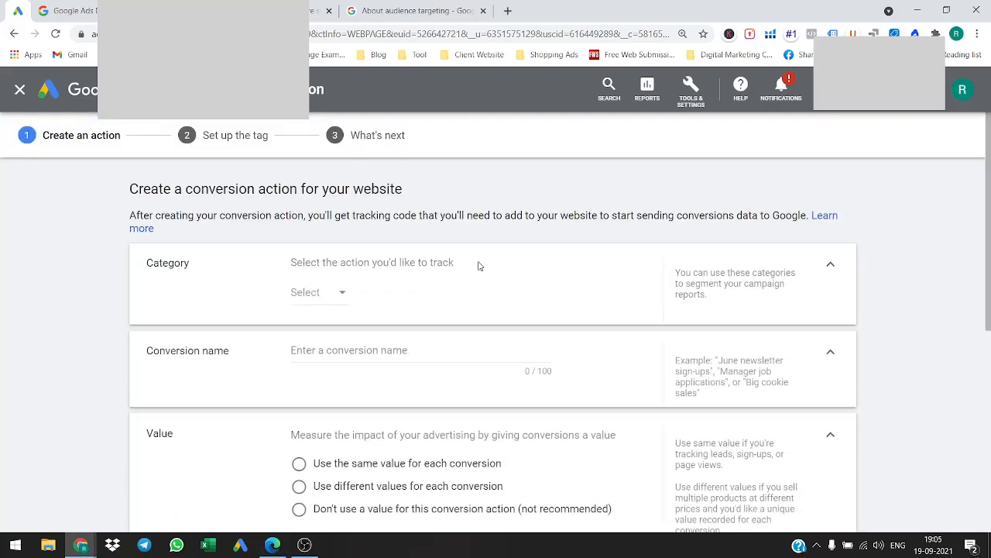
scroll(494, 351, down, 5)
scroll(494, 351, down, 2)
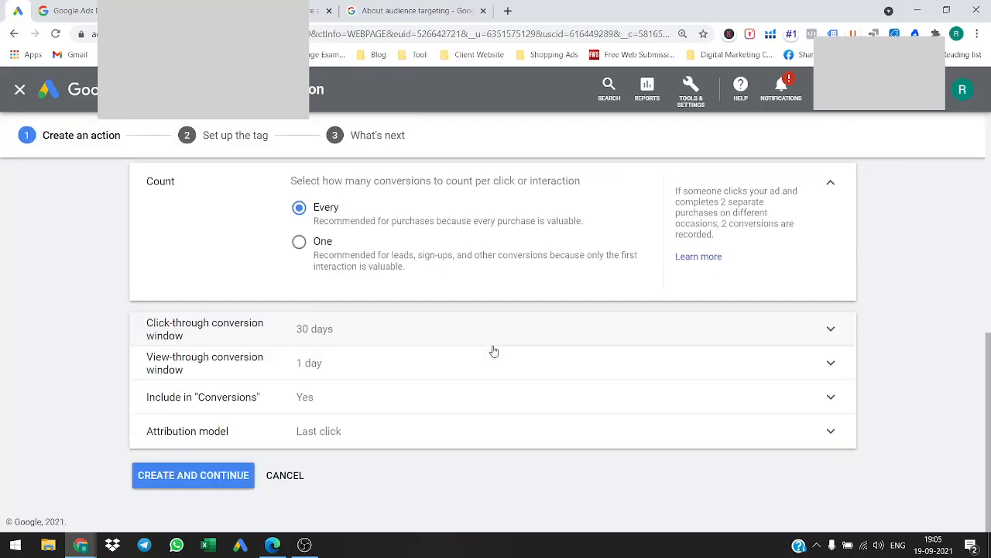
scroll(494, 351, up, 7)
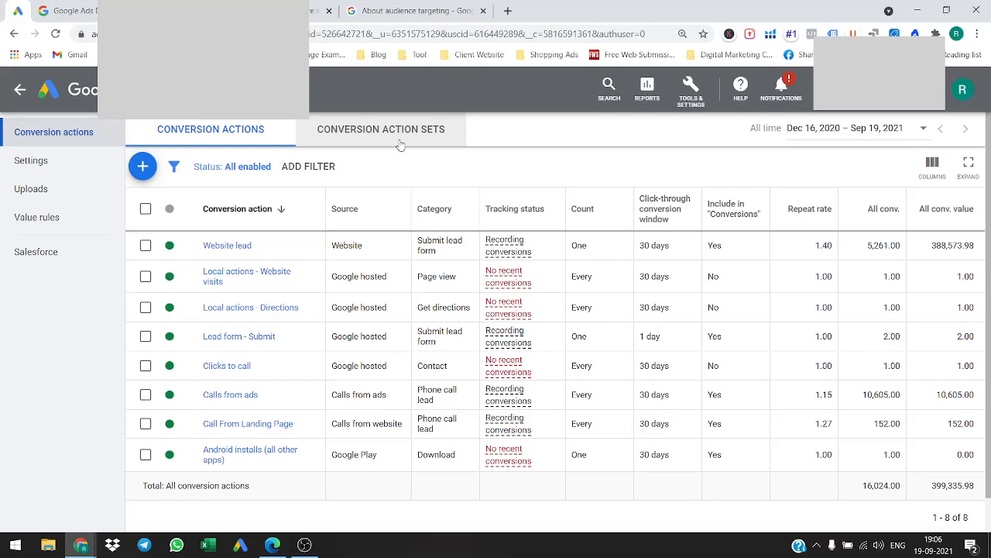
Examine the import sources for a new conversion action with Google Analytics (UA) selected, without continuing the import.
click(143, 166)
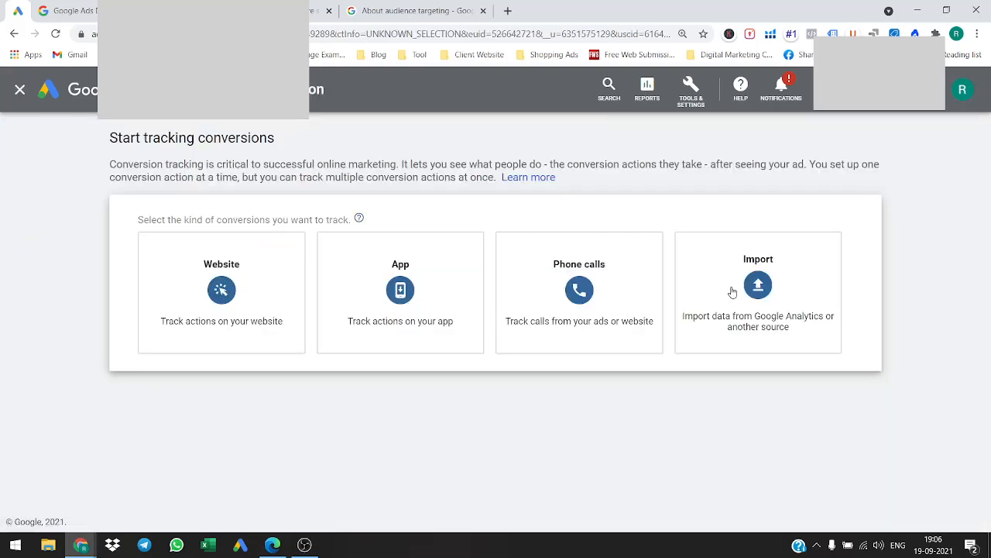
click(774, 306)
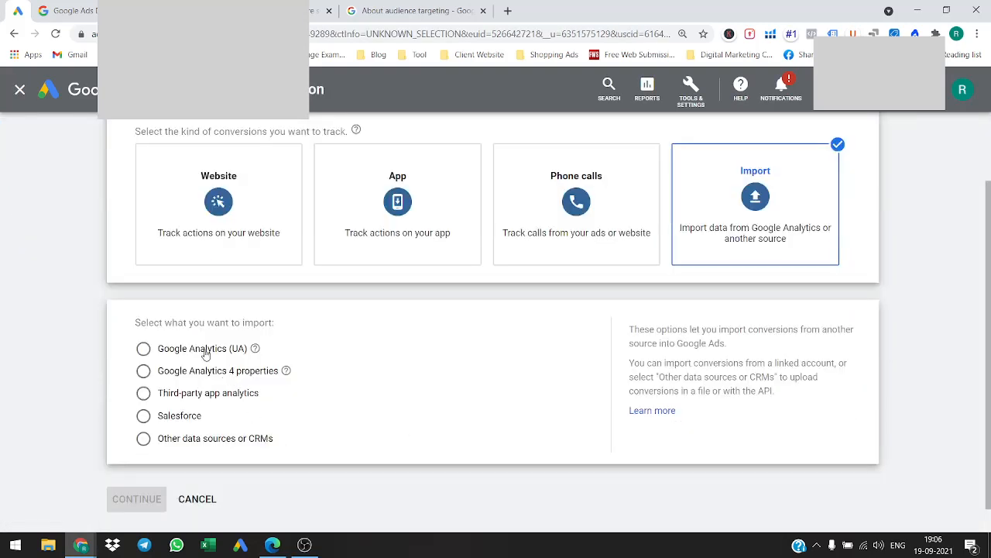
click(205, 353)
scroll(287, 427, down, 1)
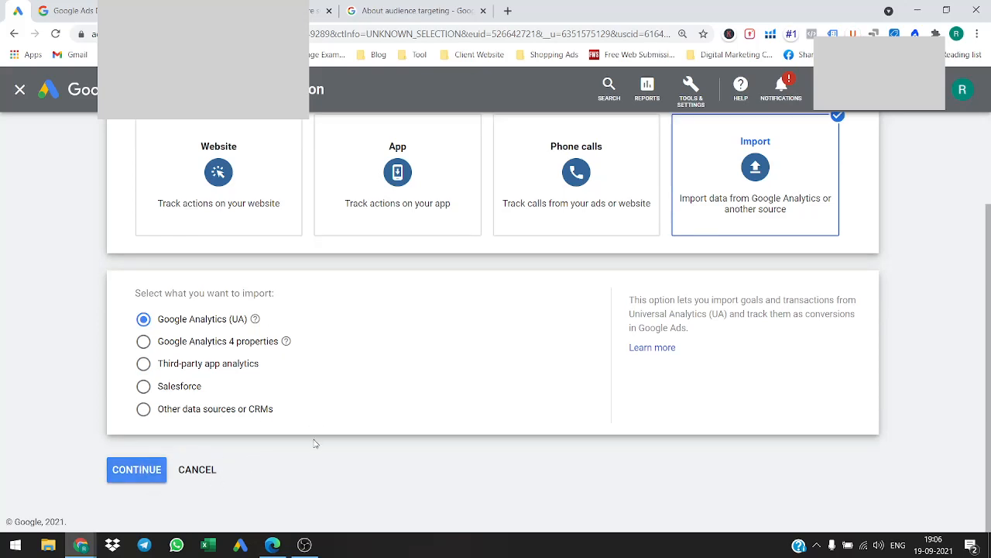
click(196, 471)
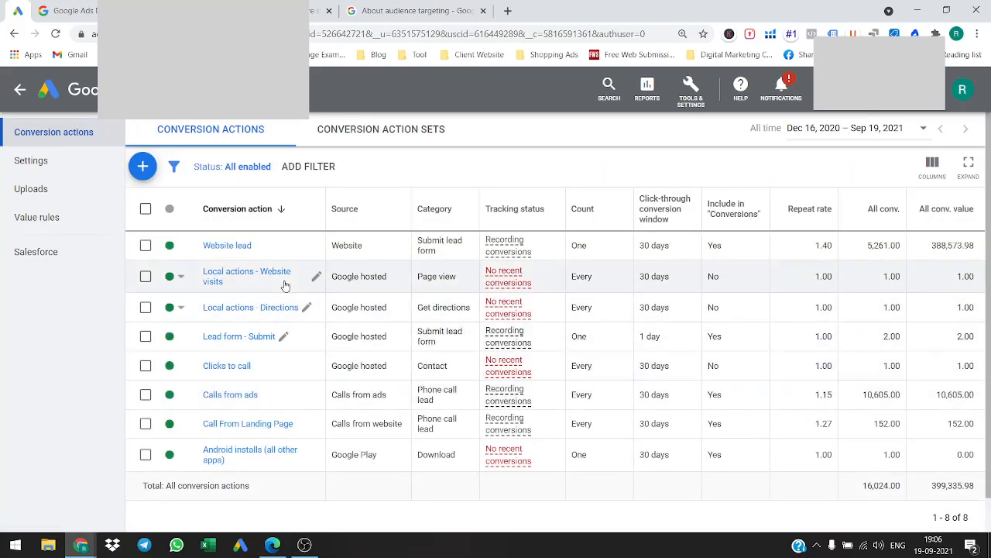
Open Google Analytics in a new browser tab.
click(507, 11)
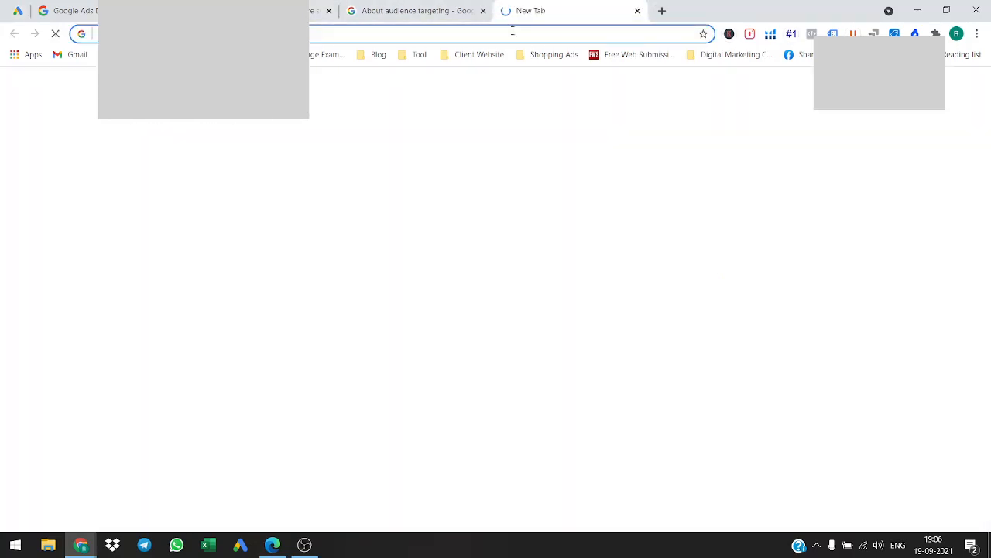
click(511, 31)
text(analytics)
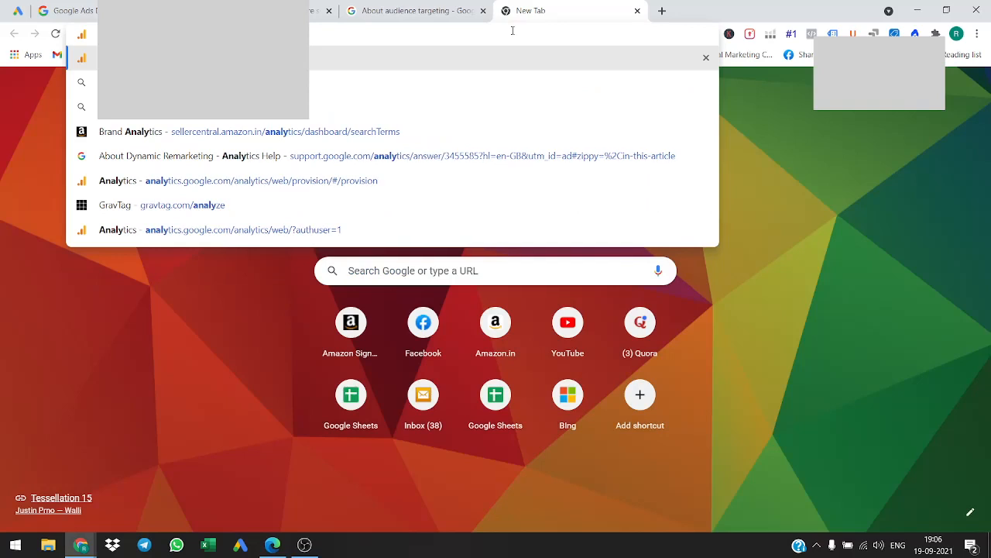
key(Return)
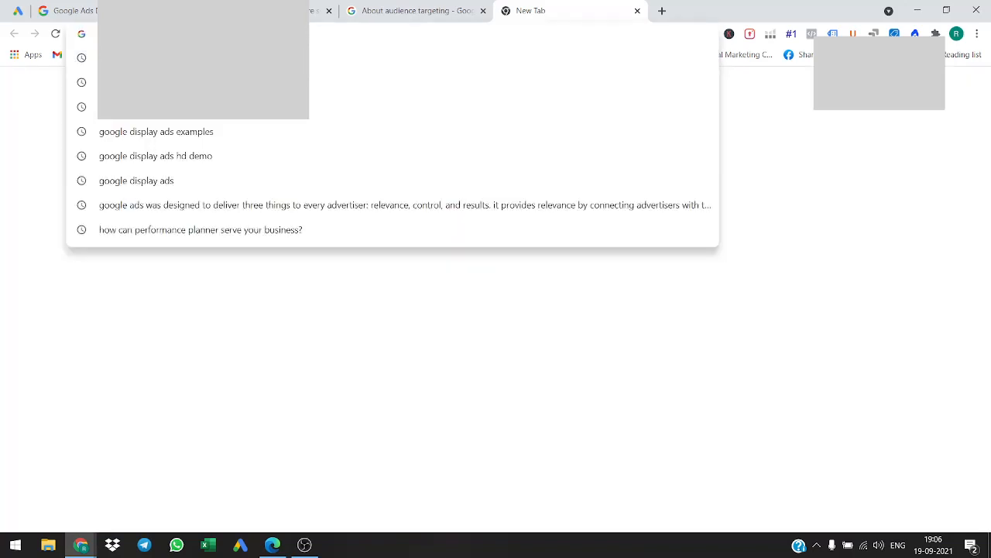
text(analy)
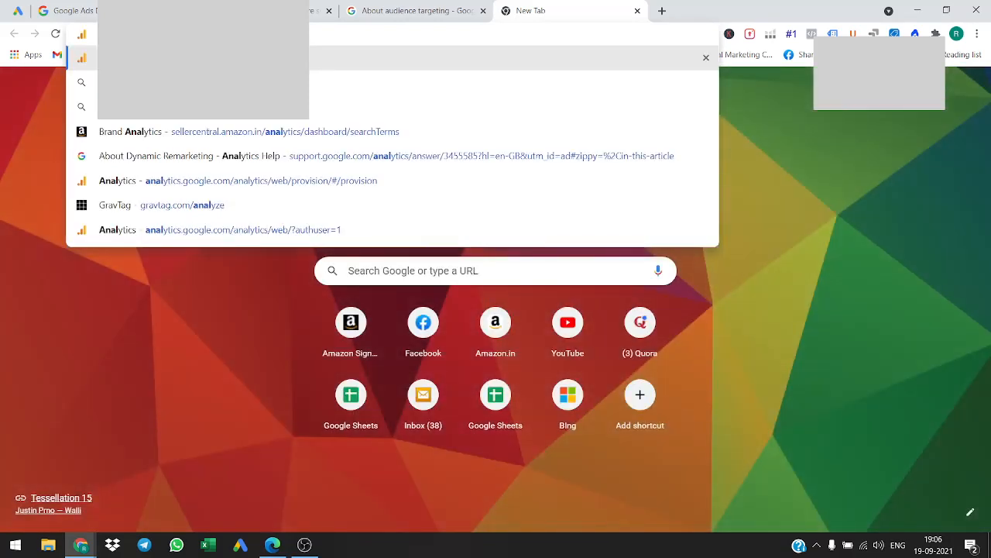
key(Return)
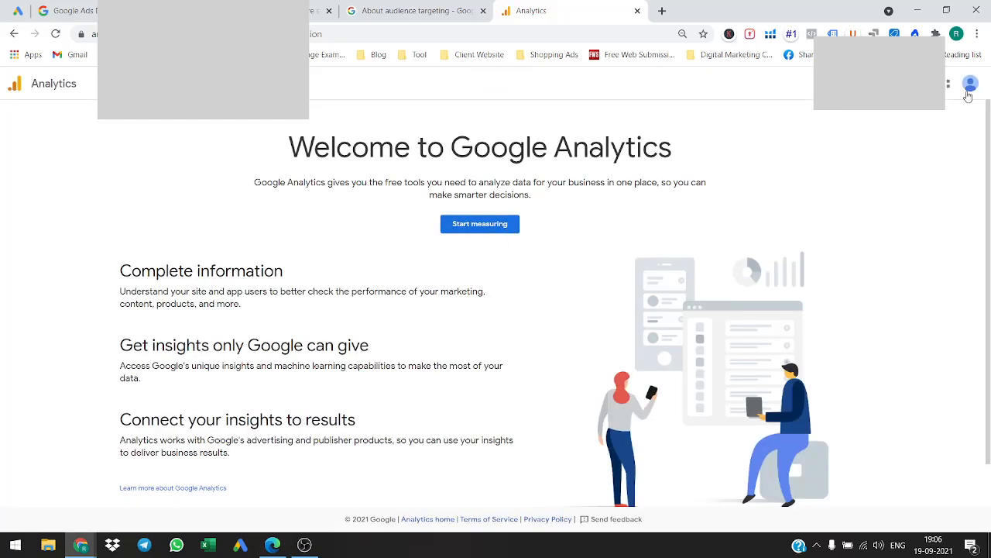
Switch to another signed-in Google account and open the All Web Site Data view of the Sharp Sight UA property.
click(969, 87)
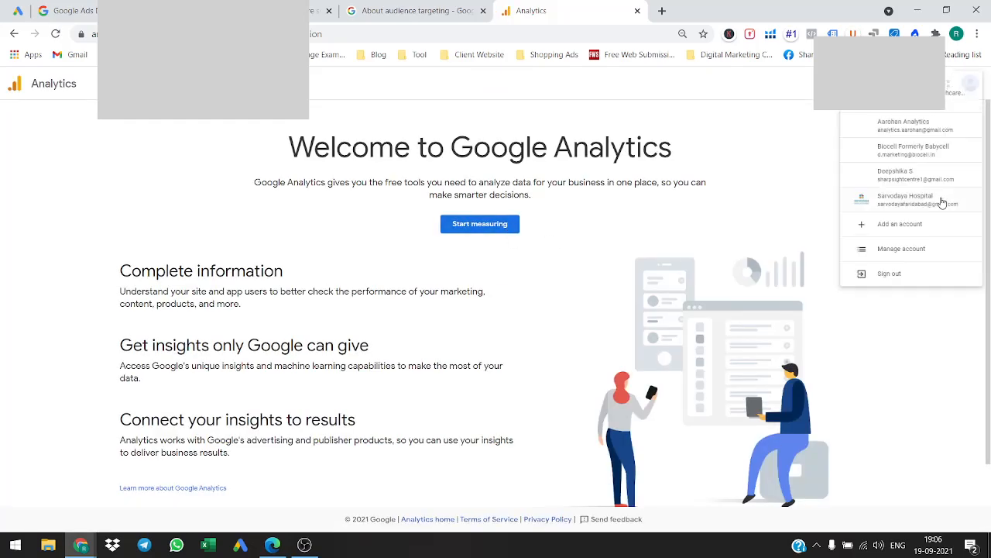
click(888, 139)
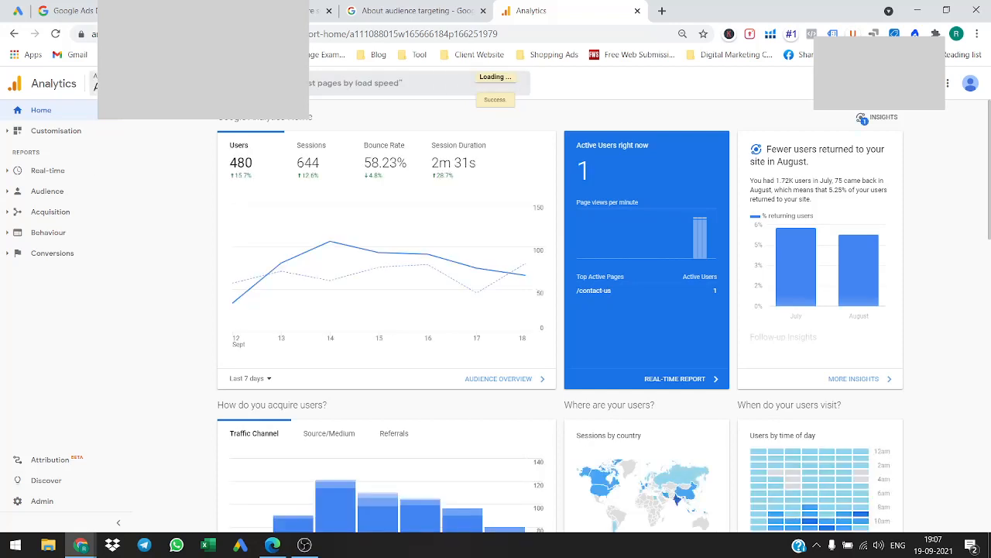
click(92, 83)
scroll(58, 268, down, 1)
click(46, 252)
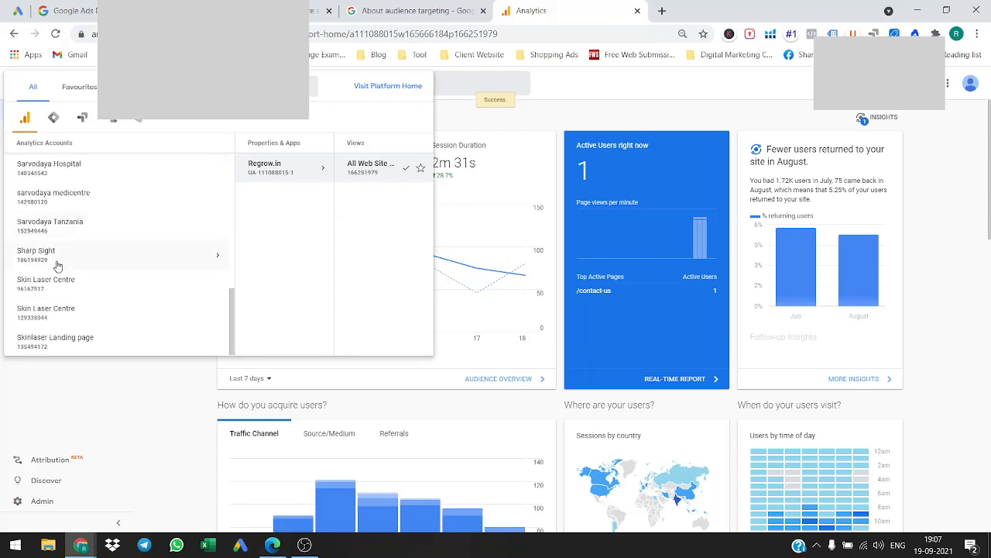
click(287, 166)
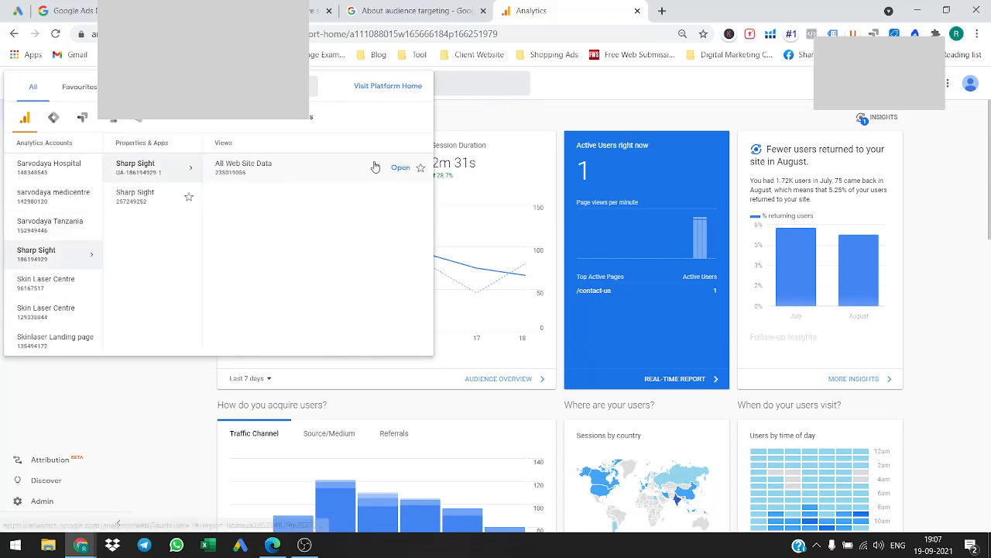
click(387, 165)
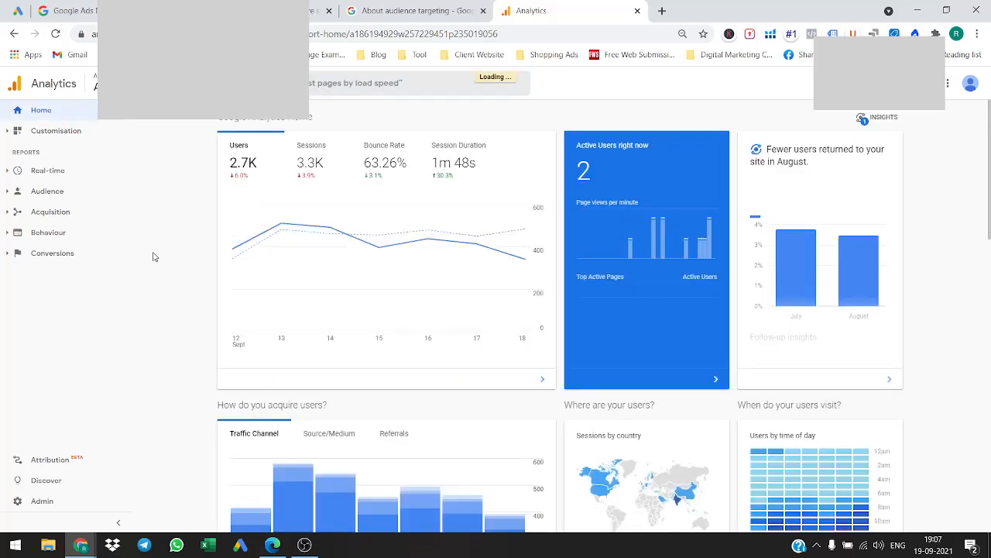
Return to Google Ads and open the Google Analytics (UA) details among the linked accounts.
click(17, 12)
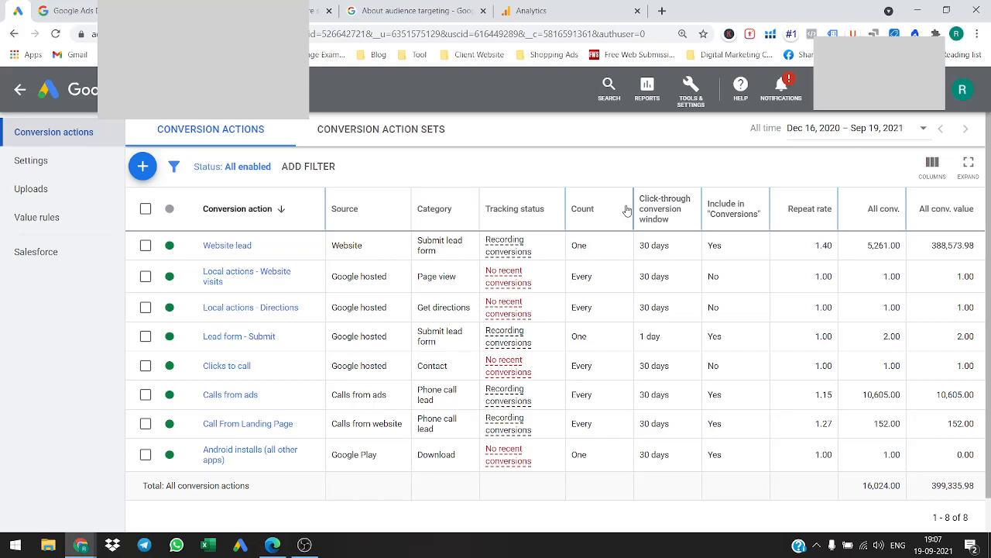
click(697, 90)
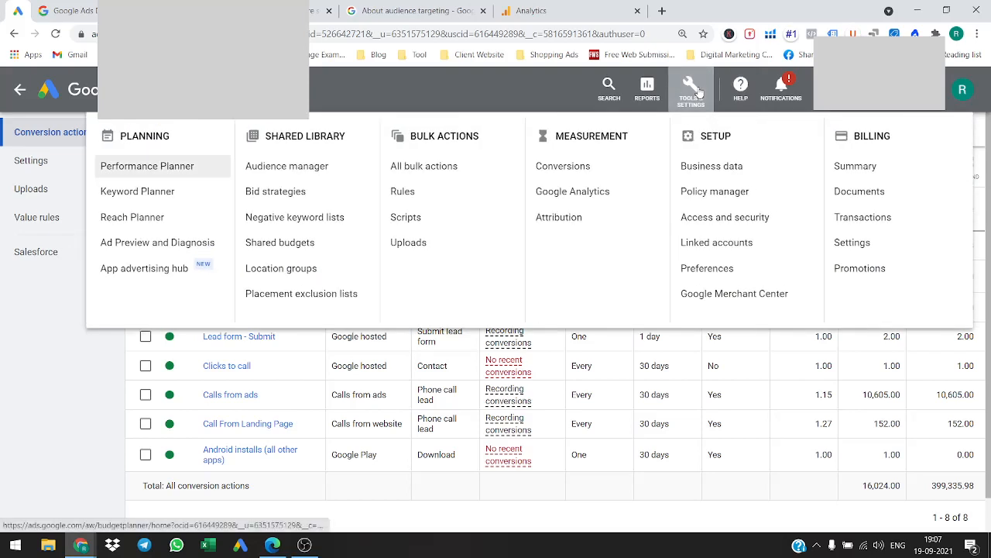
click(725, 245)
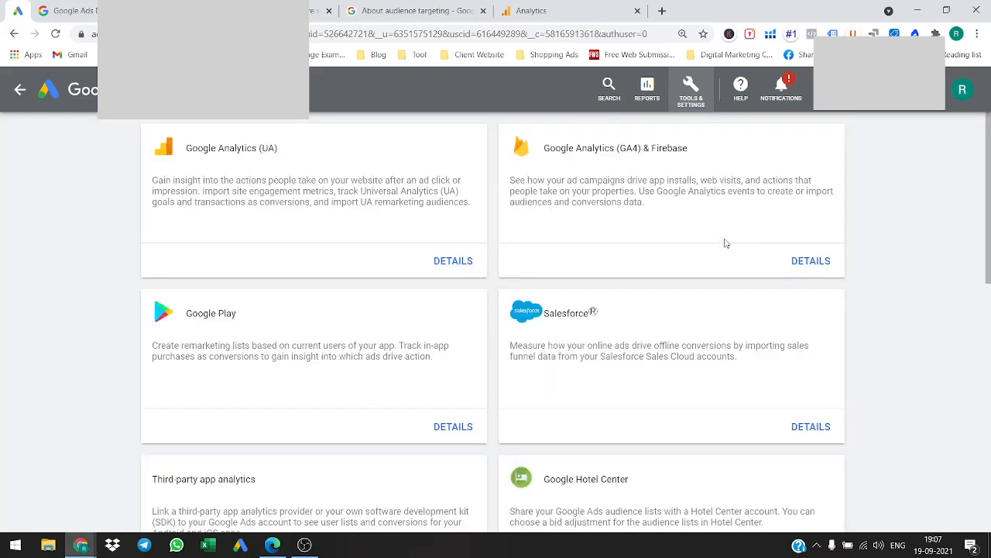
click(461, 262)
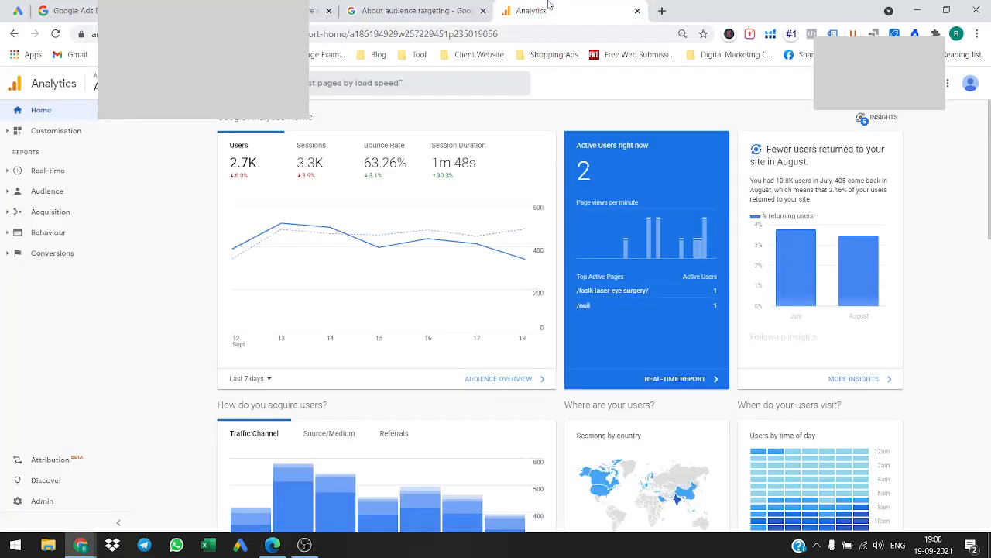
In the Analytics view's goals, start a new goal from the Submit engagement template and continue to its description.
click(66, 500)
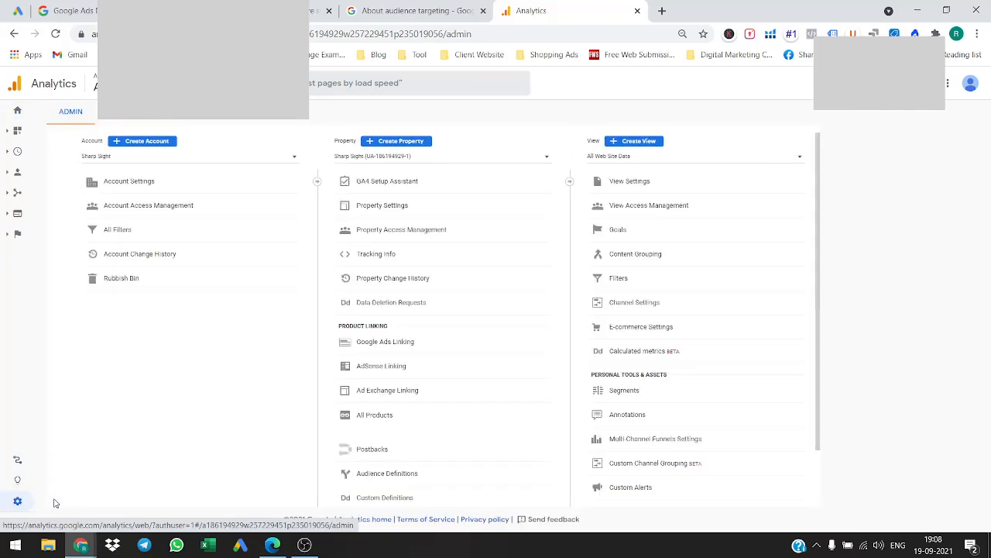
click(671, 230)
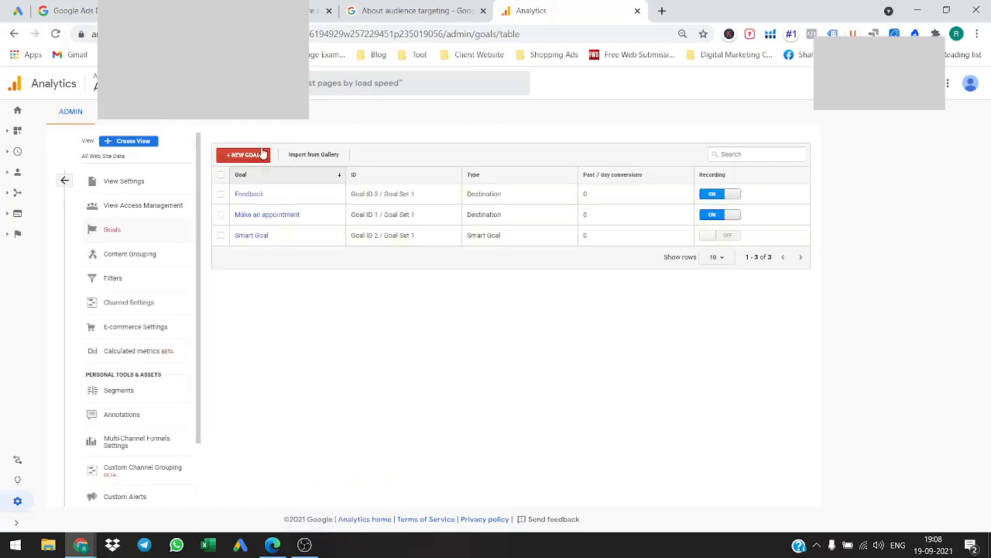
click(262, 154)
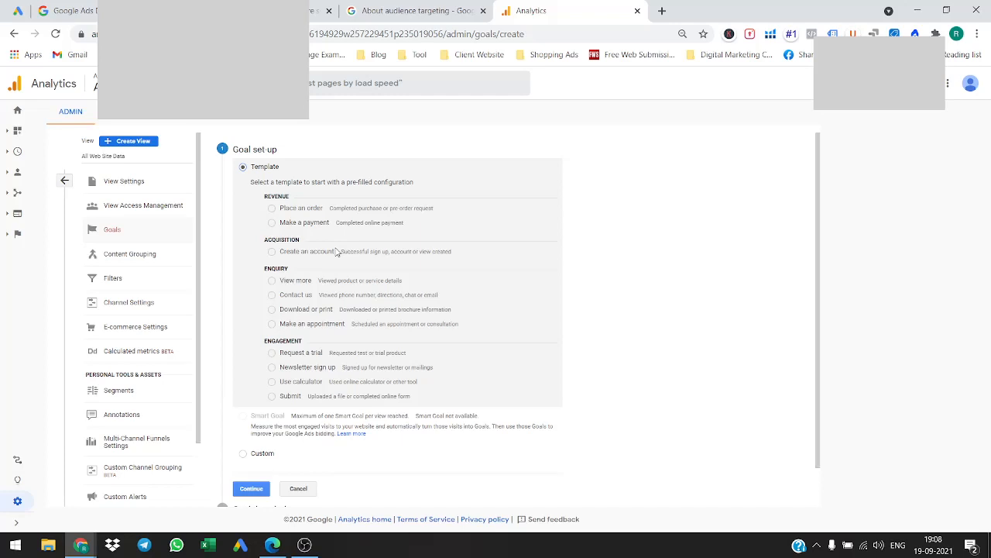
click(272, 396)
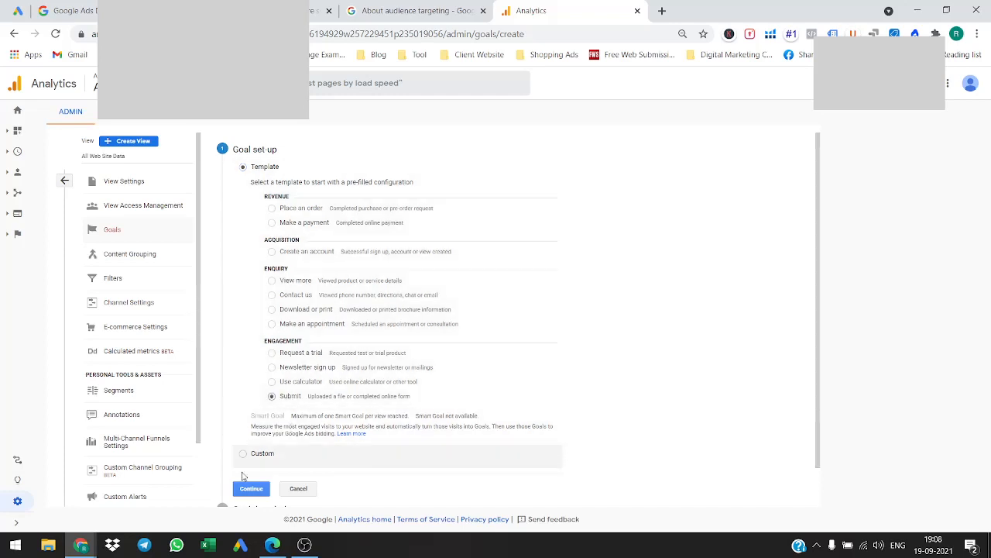
scroll(315, 429, down, 1)
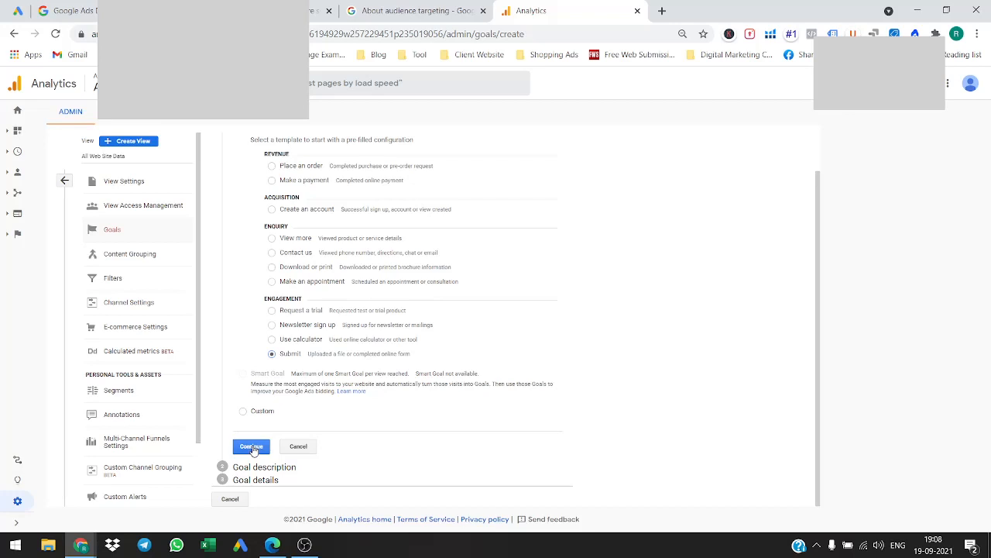
click(252, 447)
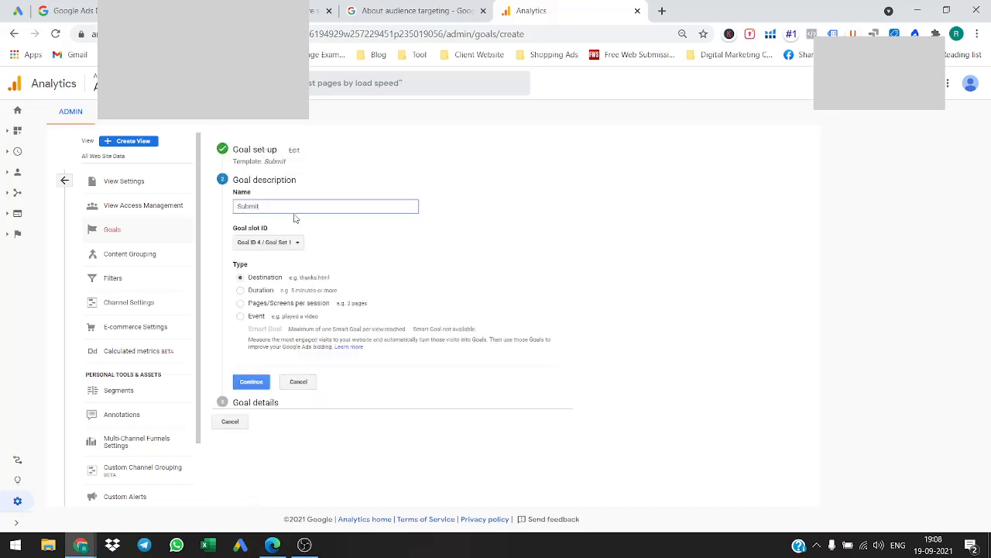
Name the goal Sample_submit, choose Destination as its type, and continue to the goal details.
key(ctrl+a)
key(BackSpace)
text(Sample)
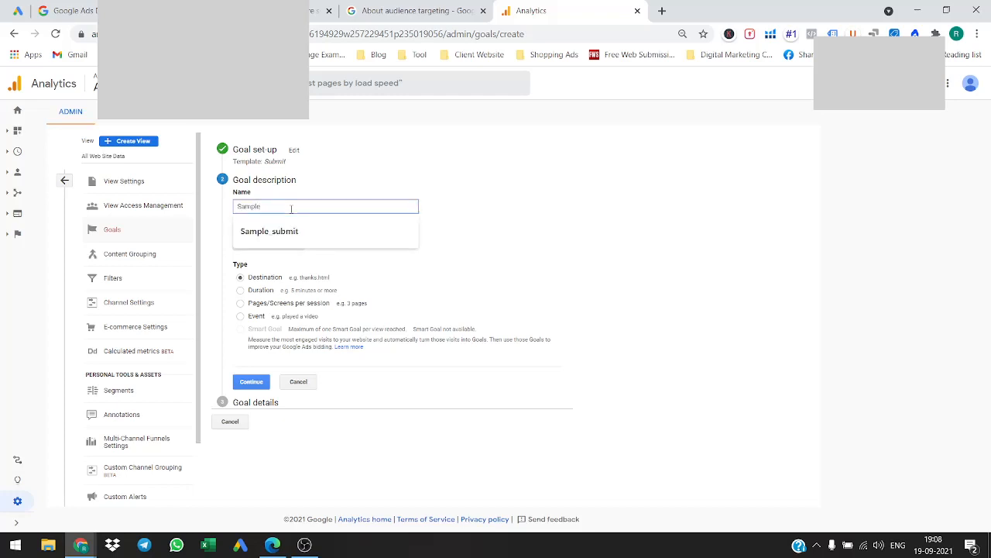
text(_saubmit)
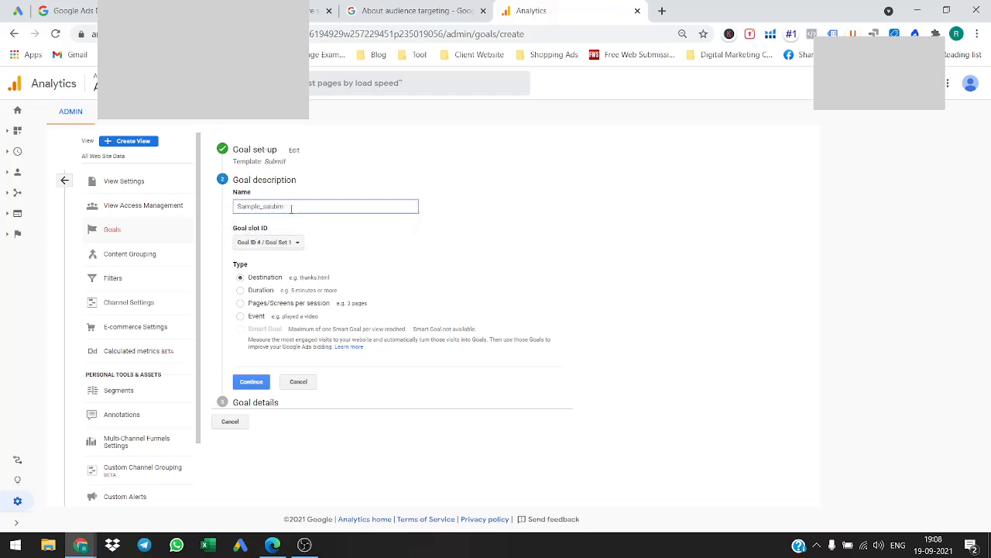
key(BackSpace)
key(BackSpace)
key(BackSpace)
key(BackSpace)
text(ubmit)
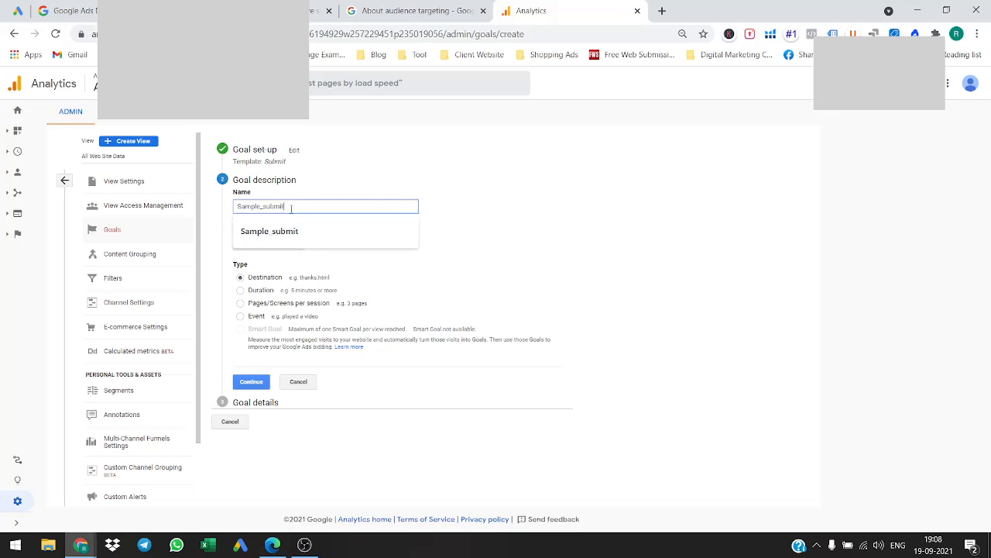
click(260, 291)
click(261, 278)
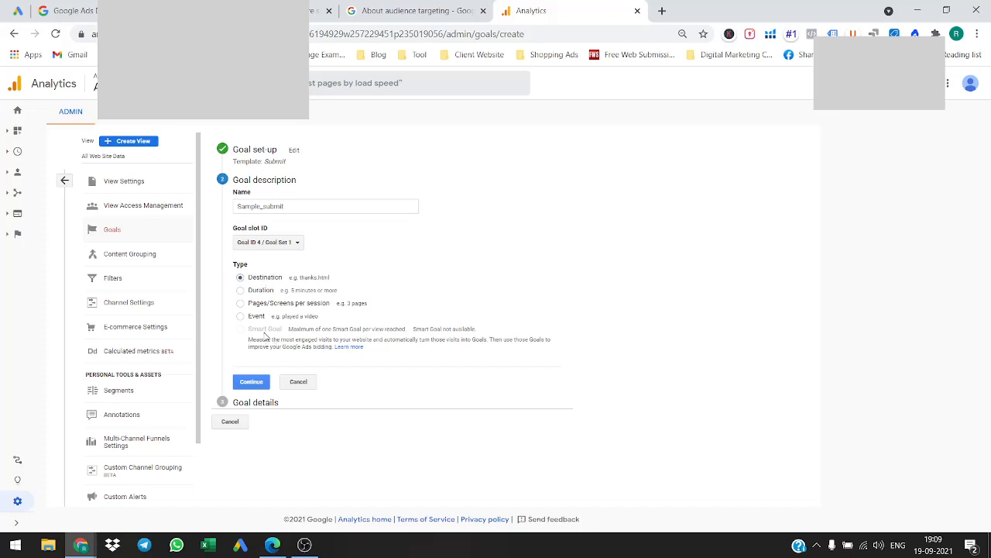
click(262, 379)
Set the goal's destination equal to /thanyou, leaving the value and funnel options off, and save the goal.
click(381, 244)
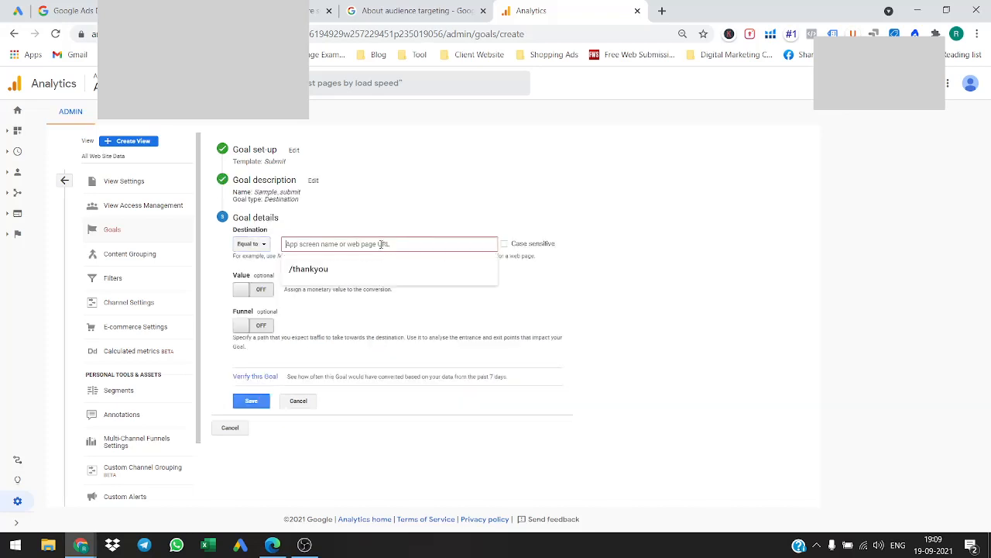
text(than)
key(BackSpace)
key(BackSpace)
key(BackSpace)
key(BackSpace)
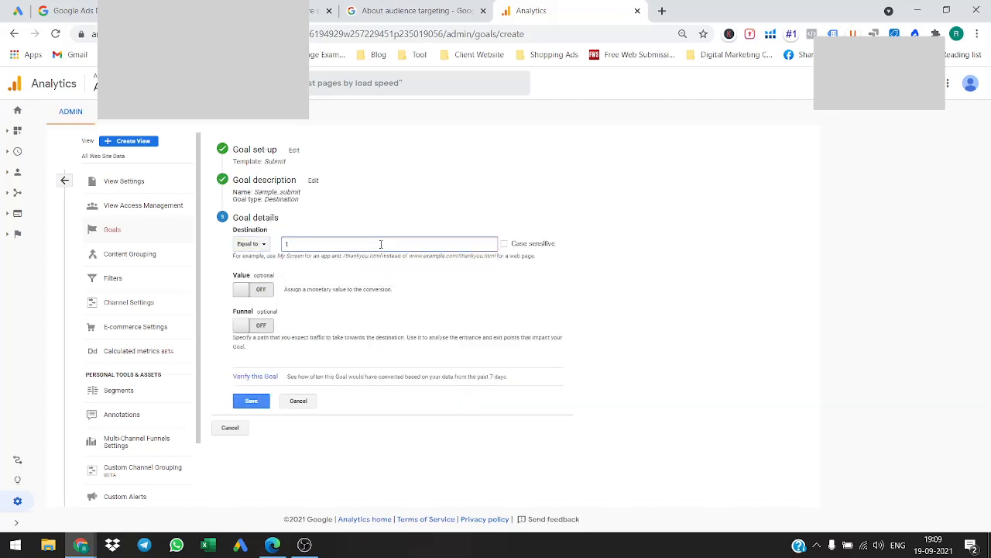
text(/thaniyou)
key(BackSpace)
key(BackSpace)
key(BackSpace)
key(BackSpace)
text(you)
click(446, 296)
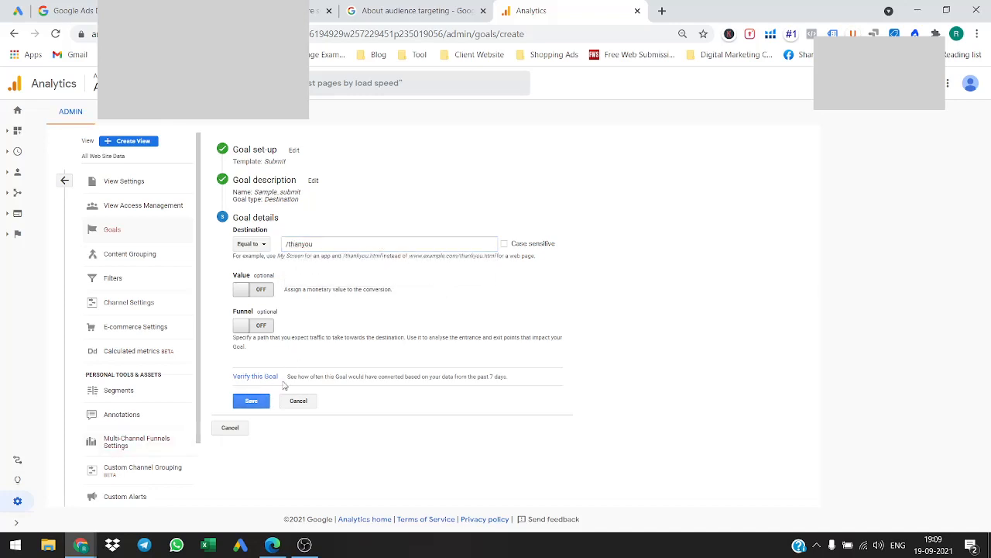
click(264, 405)
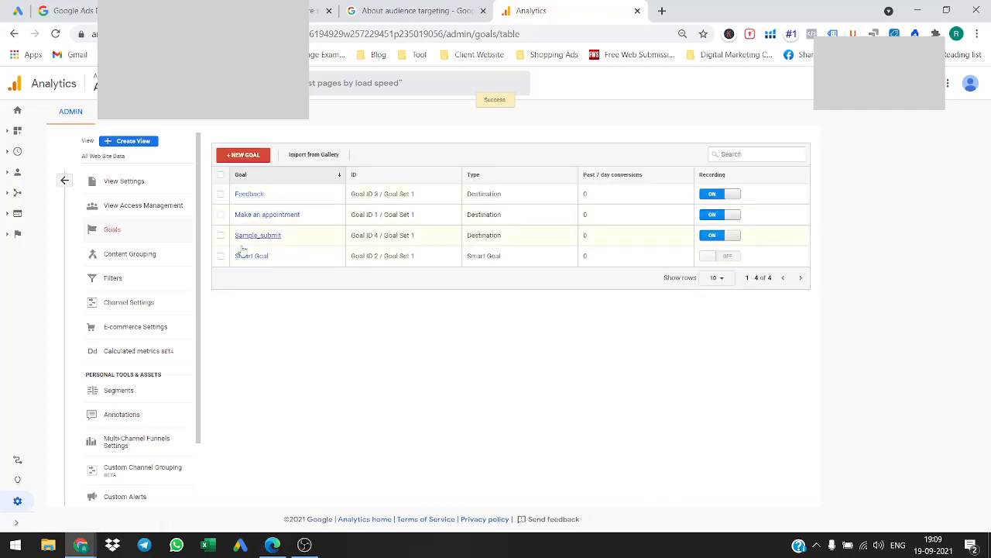
Switch to Google Ads, leave the Google Analytics (UA) link details, and start a new conversion action.
click(19, 8)
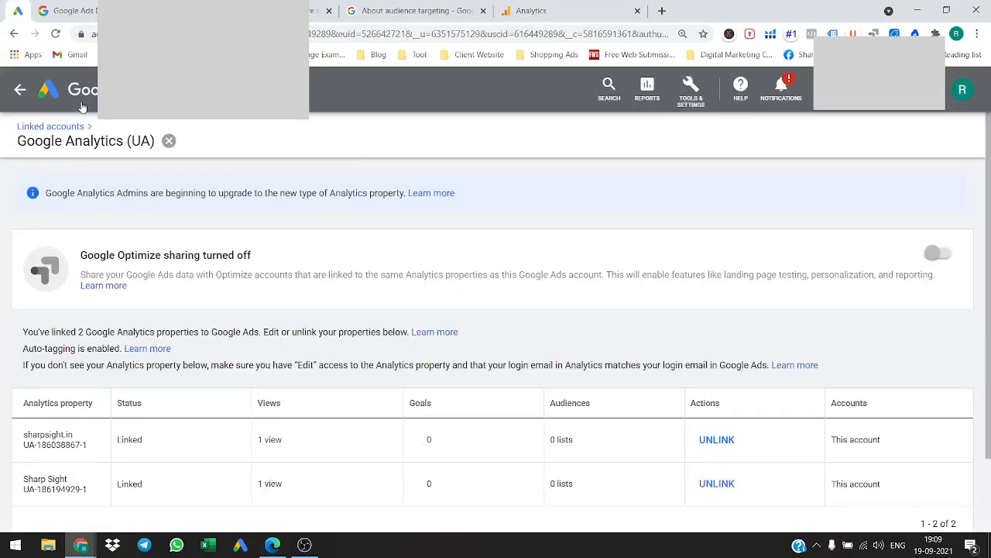
click(20, 90)
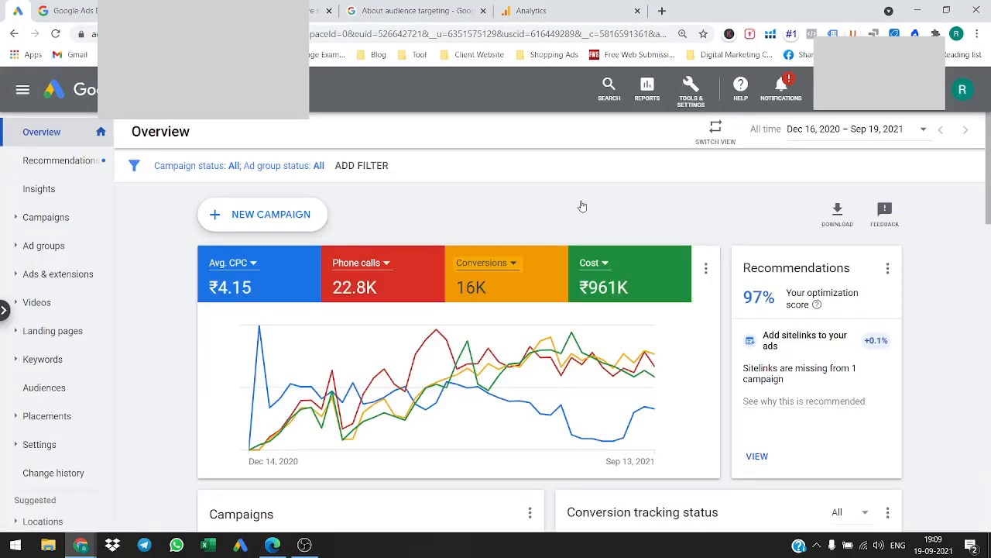
click(691, 90)
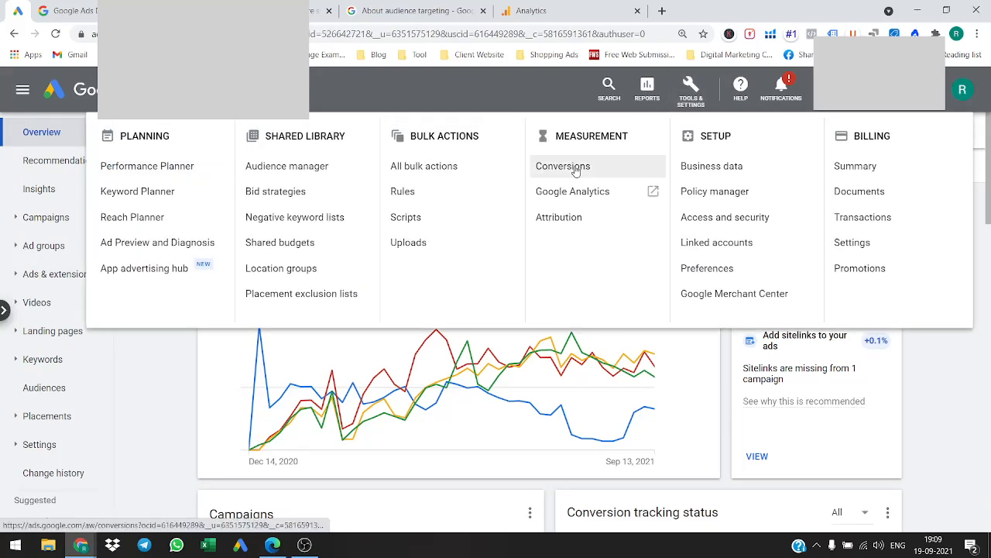
click(575, 167)
click(143, 166)
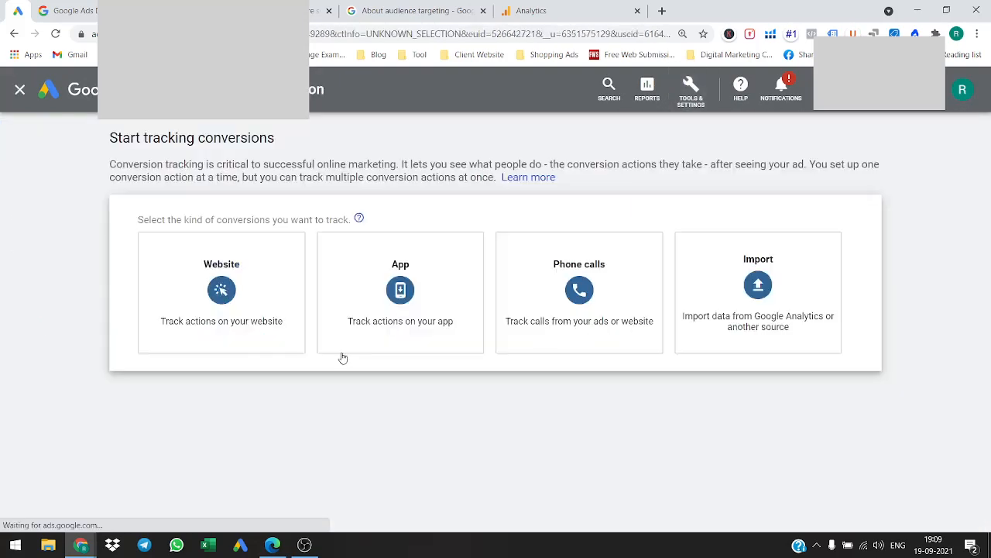
Choose to import conversions from Google Analytics (UA) and continue to the list of importable goals.
click(825, 290)
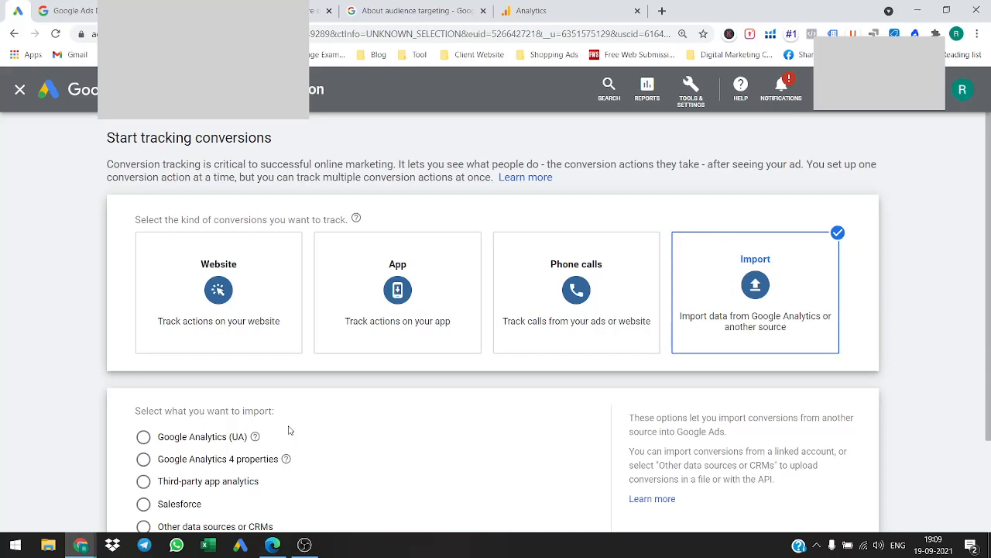
click(171, 439)
scroll(452, 382, down, 2)
click(137, 470)
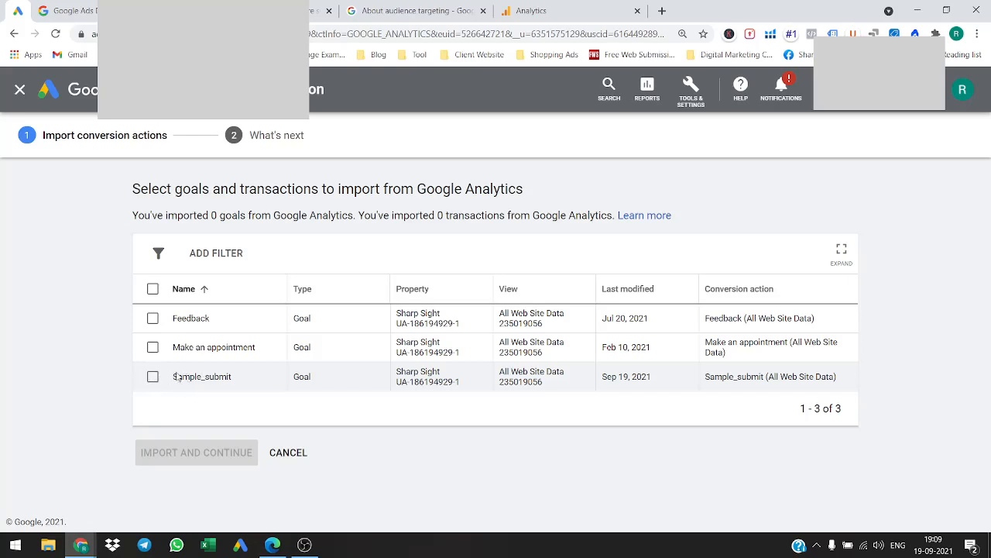
Import the Sample_submit goal as a conversion action and finish the import.
click(153, 376)
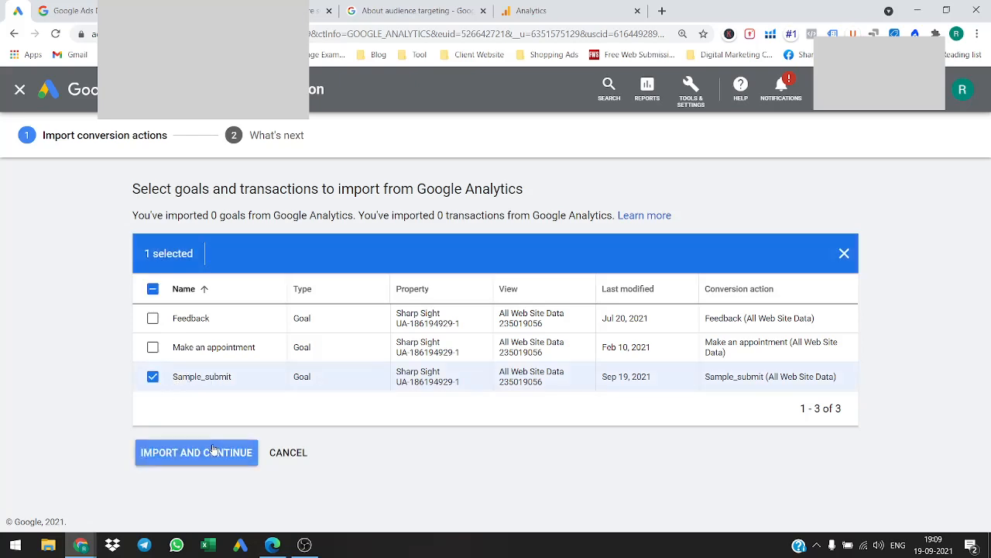
click(214, 450)
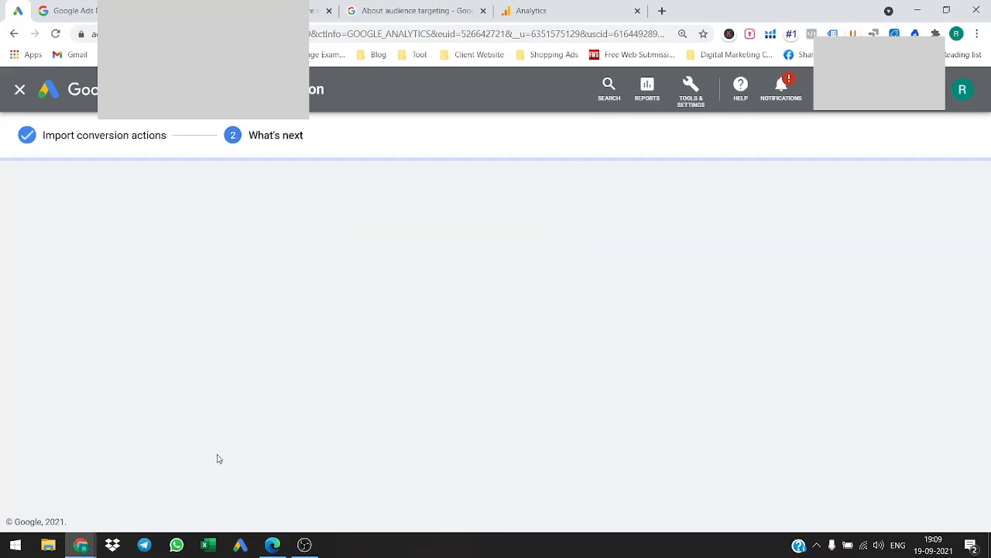
click(169, 380)
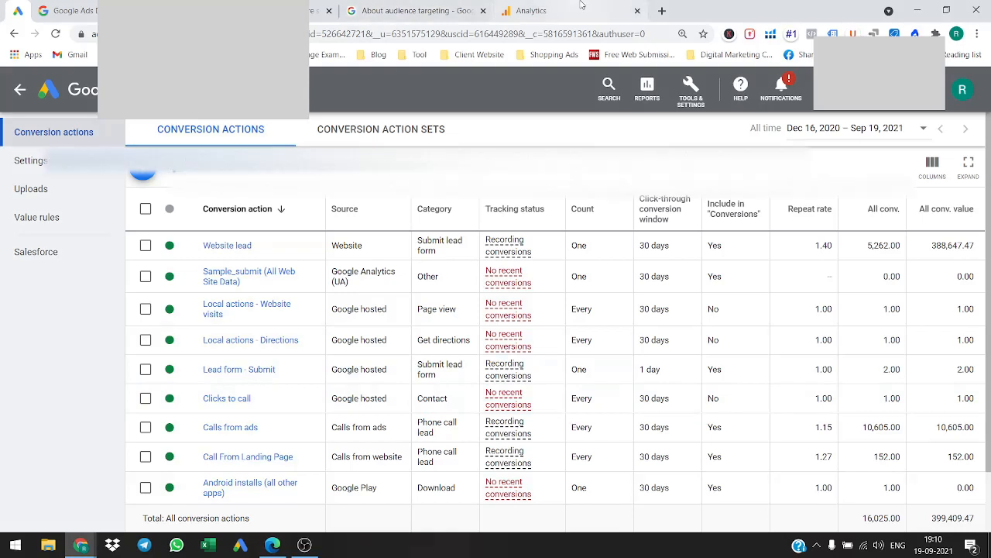
Switch back to Analytics and open the property's Data Collection settings within its tracking info.
click(531, 11)
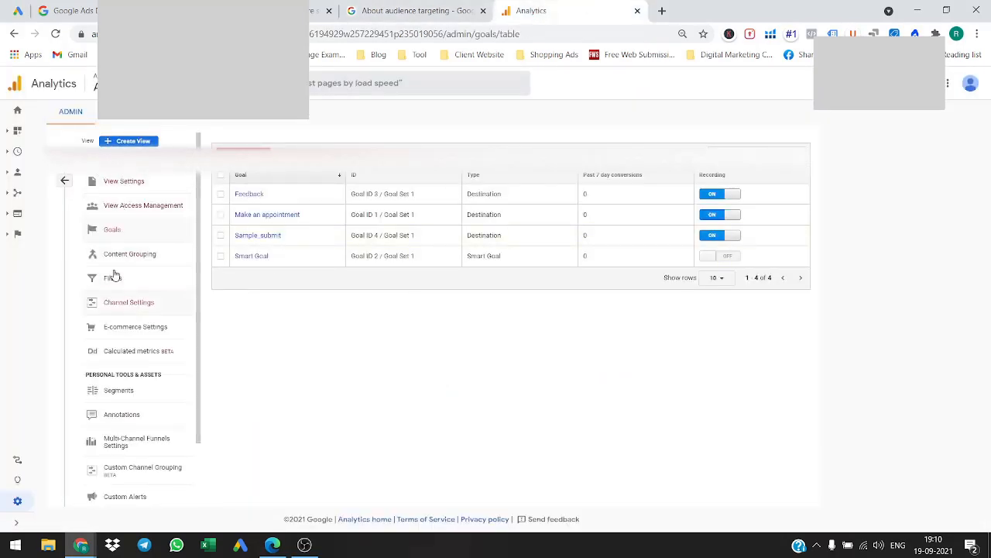
click(64, 183)
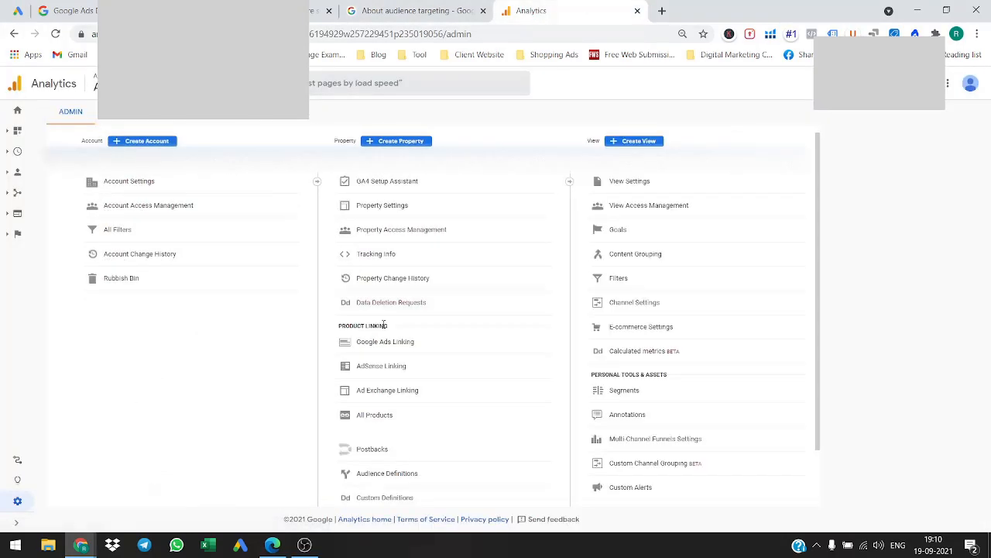
click(398, 258)
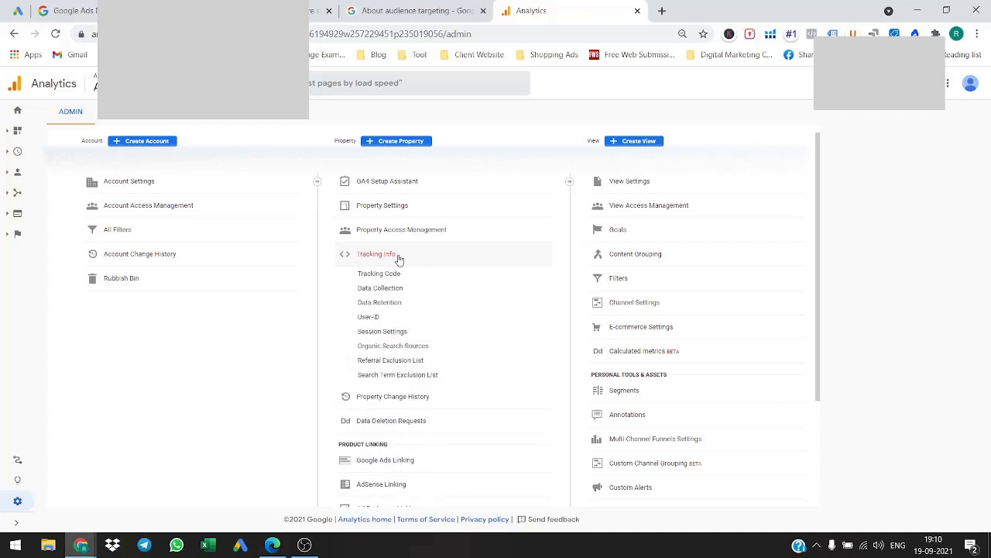
click(395, 288)
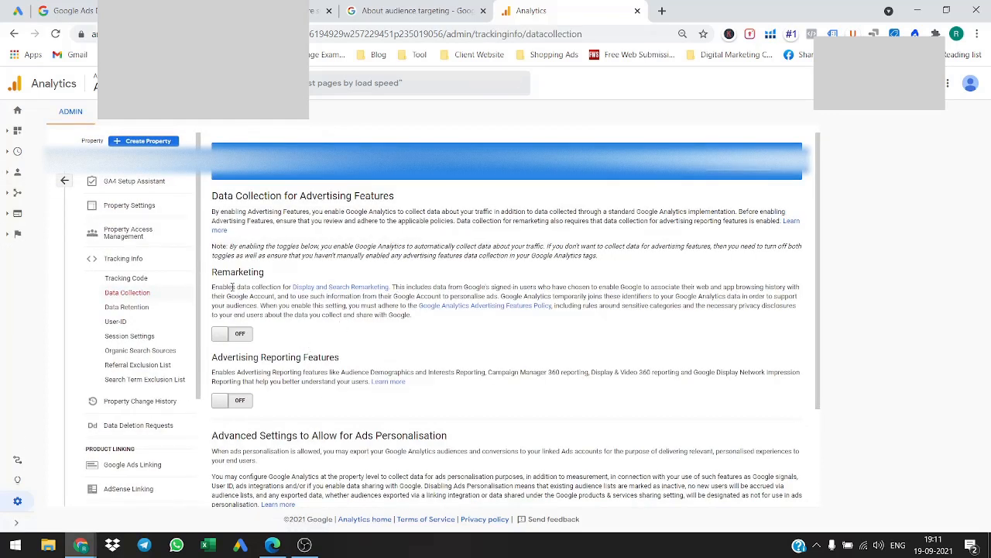
Turn on data collection for Remarketing and Advertising Reporting Features, and save the settings.
click(224, 334)
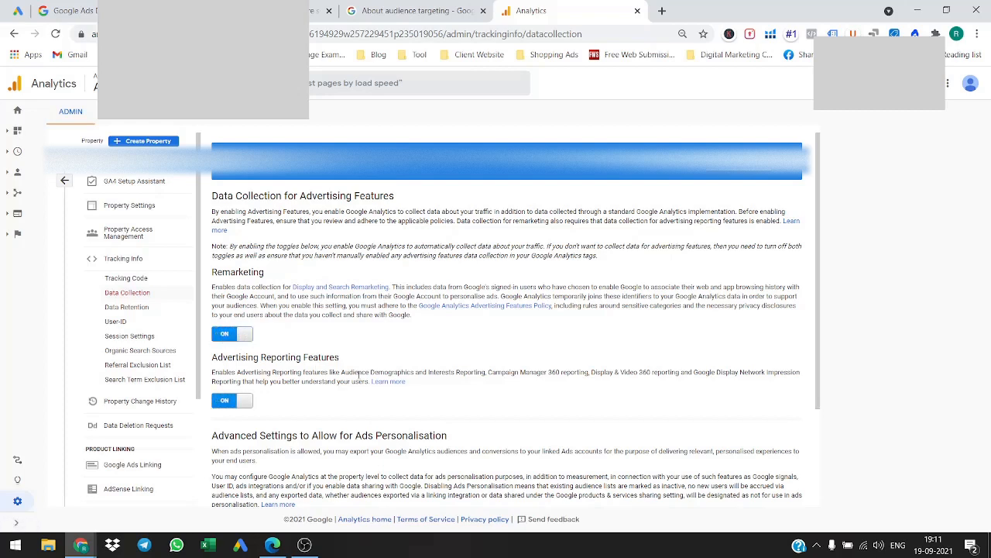
scroll(358, 375, down, 3)
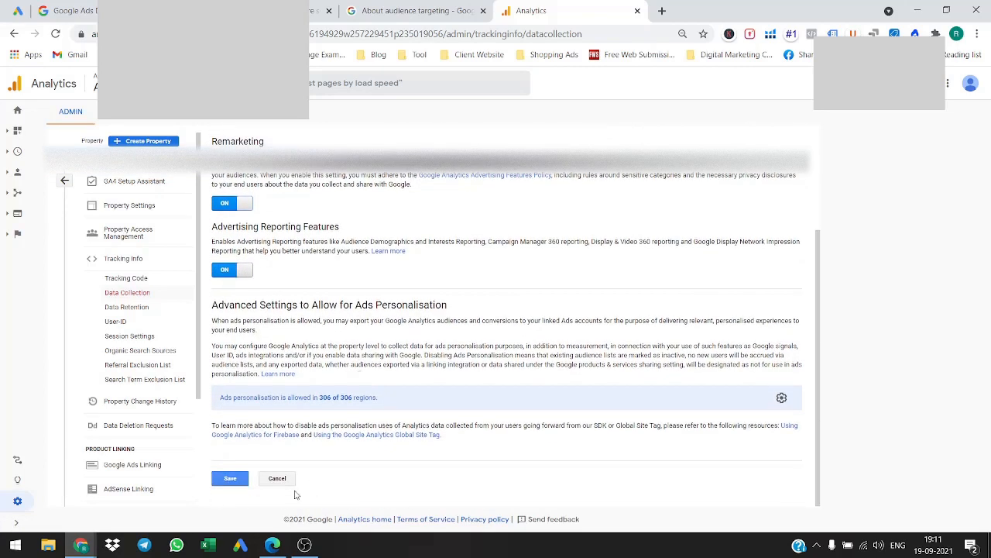
click(231, 480)
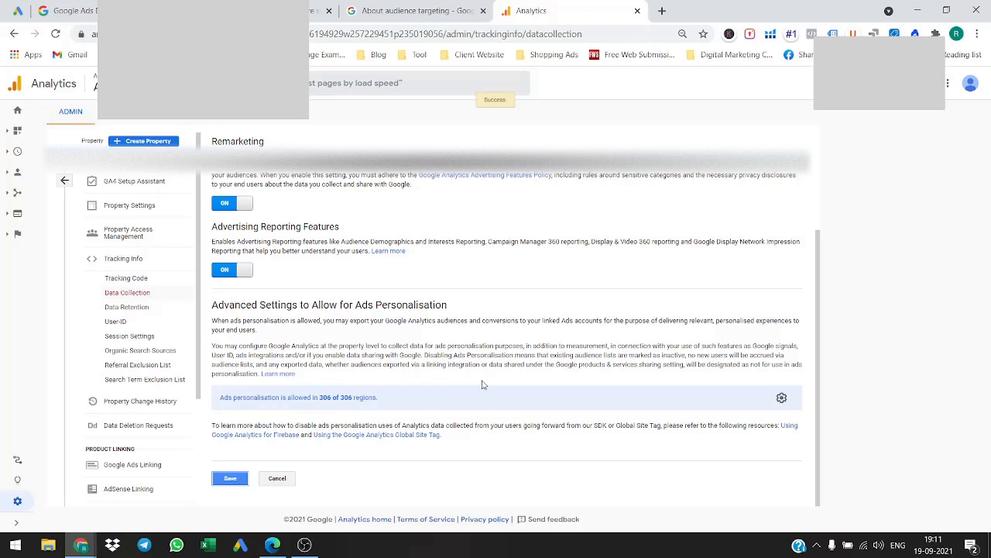
scroll(482, 384, up, 1)
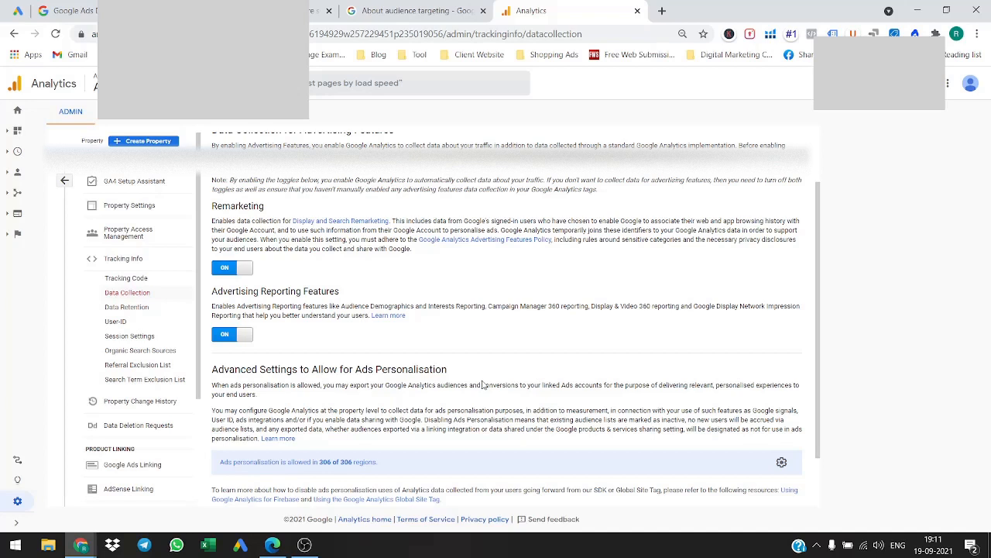
Return to the property's admin overview and open Audiences within the audience definitions.
click(65, 184)
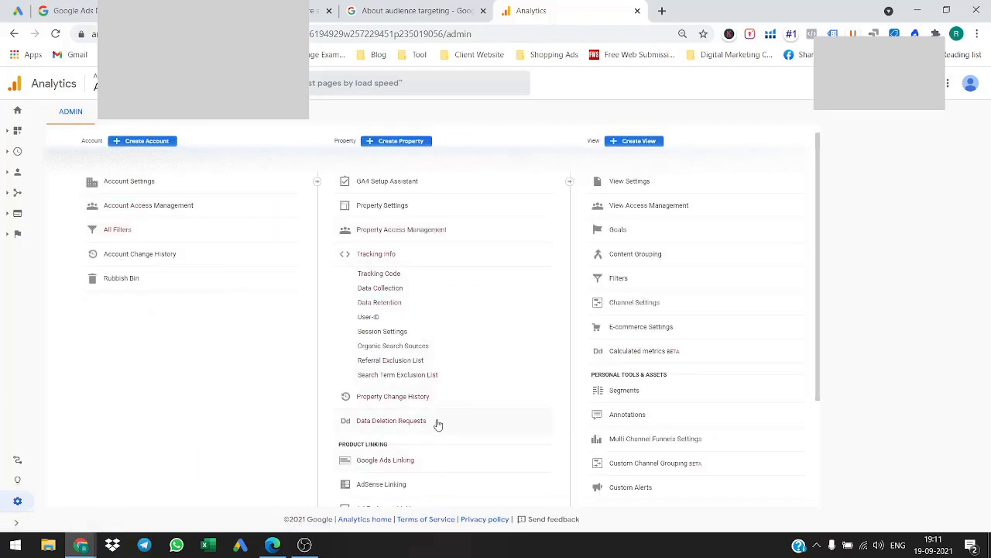
scroll(438, 425, down, 2)
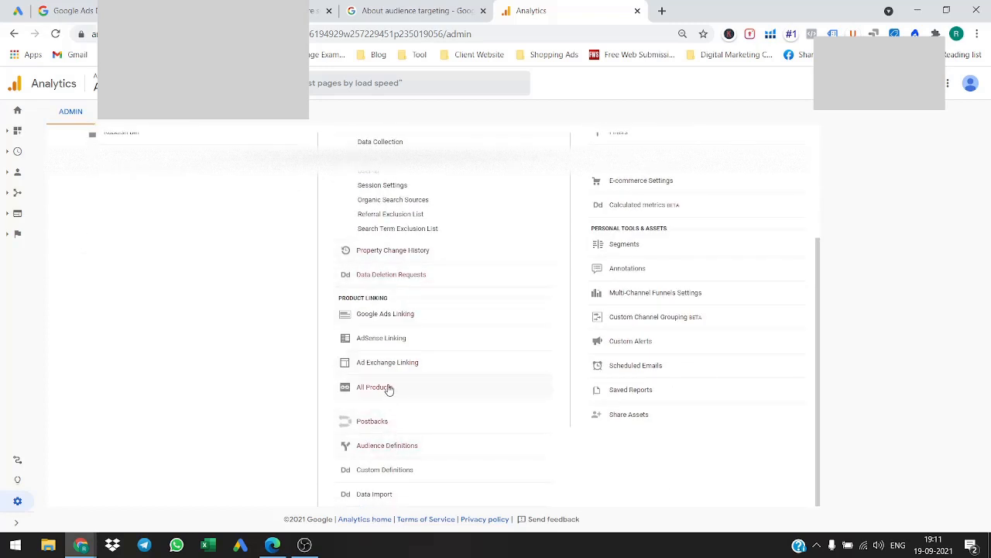
click(392, 446)
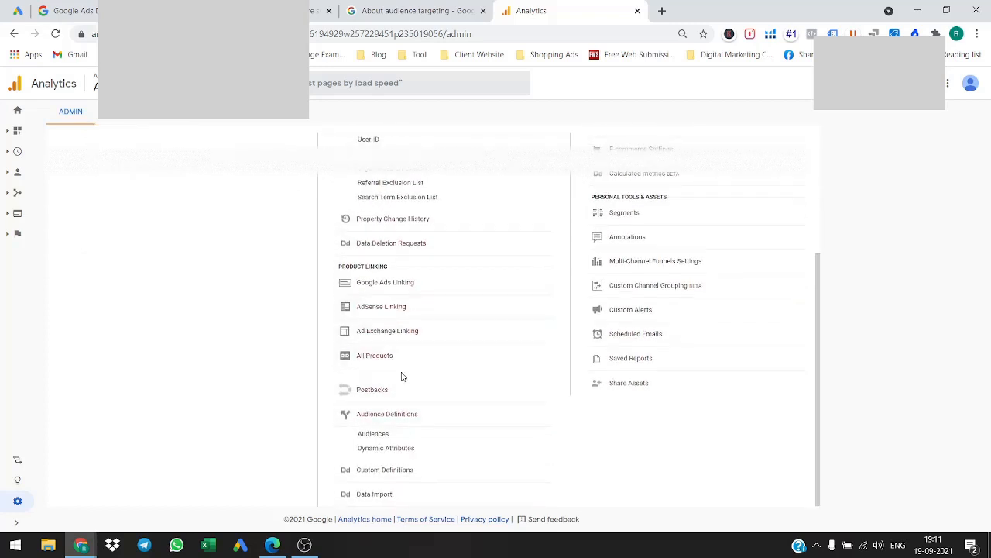
click(374, 434)
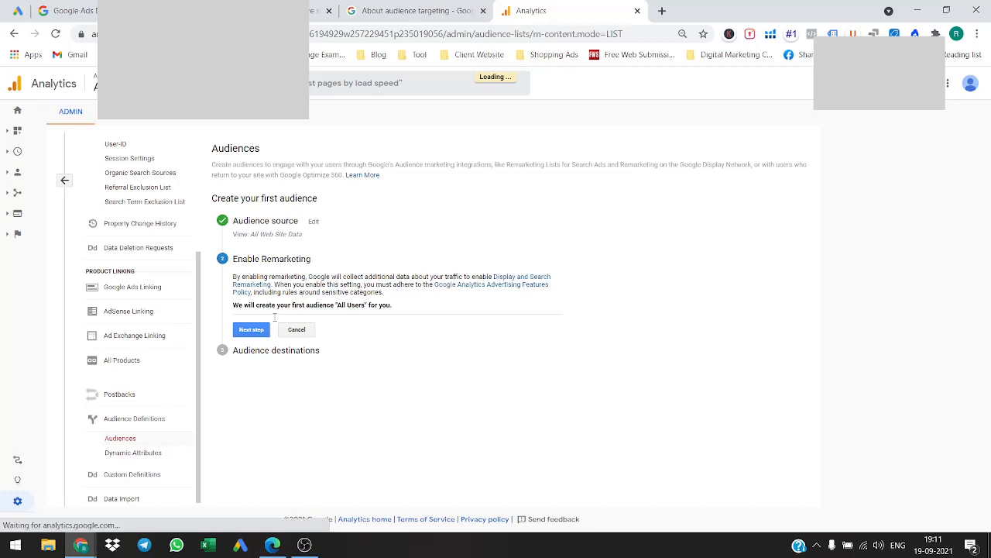
Keep All Web Site Data as the first audience's source view and continue through the remarketing stage to audience destinations.
click(313, 222)
click(290, 251)
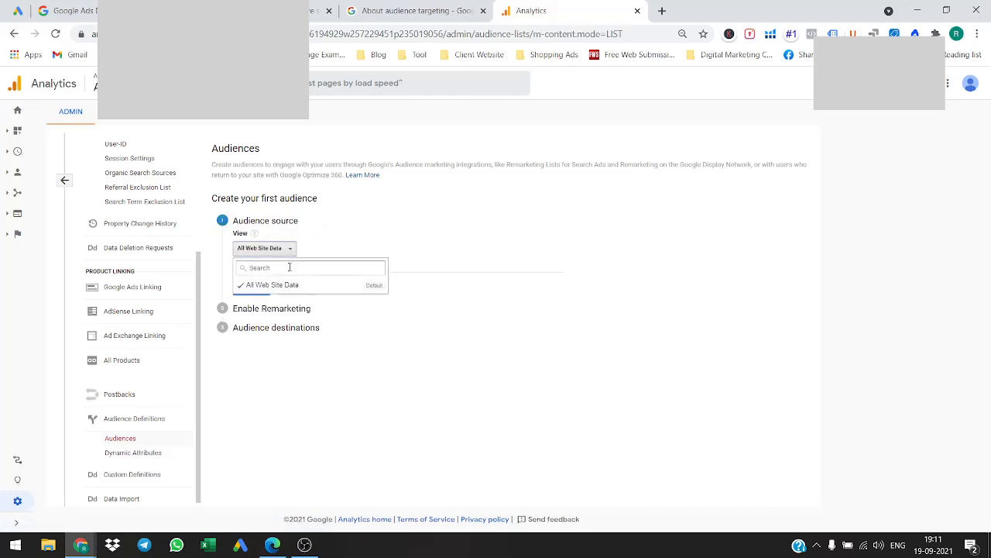
click(394, 243)
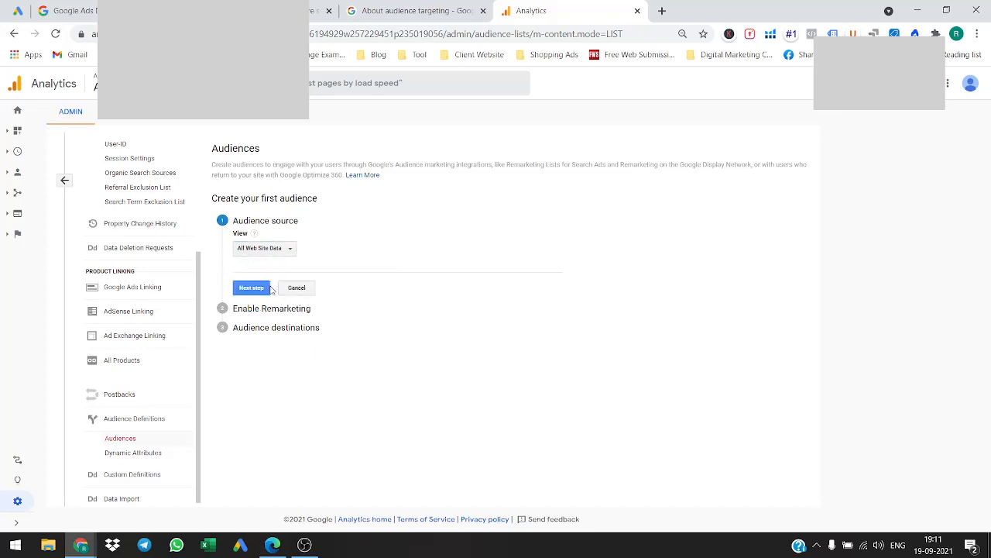
click(252, 286)
click(251, 331)
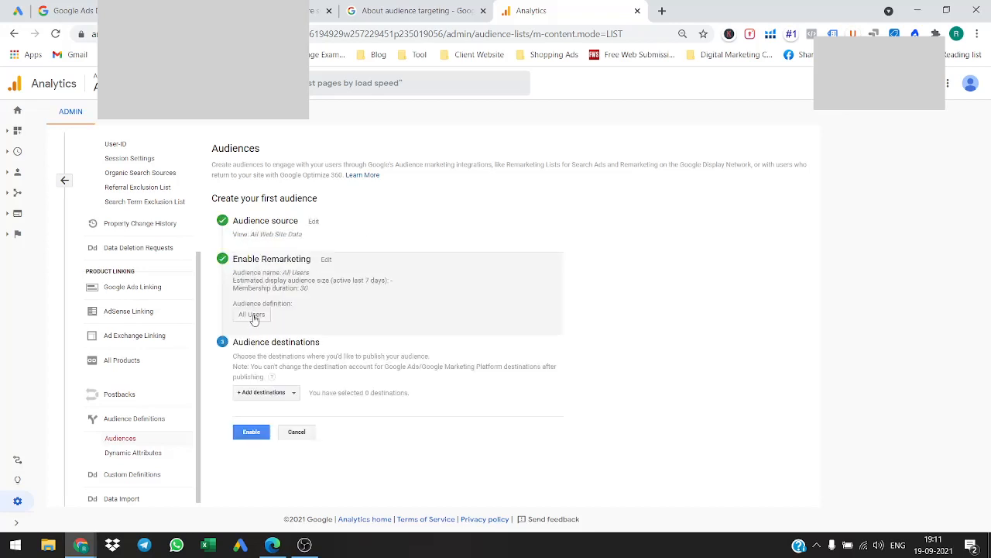
Reopen the Enable Remarketing stage of the All Users audience and proceed to its destinations again.
click(261, 316)
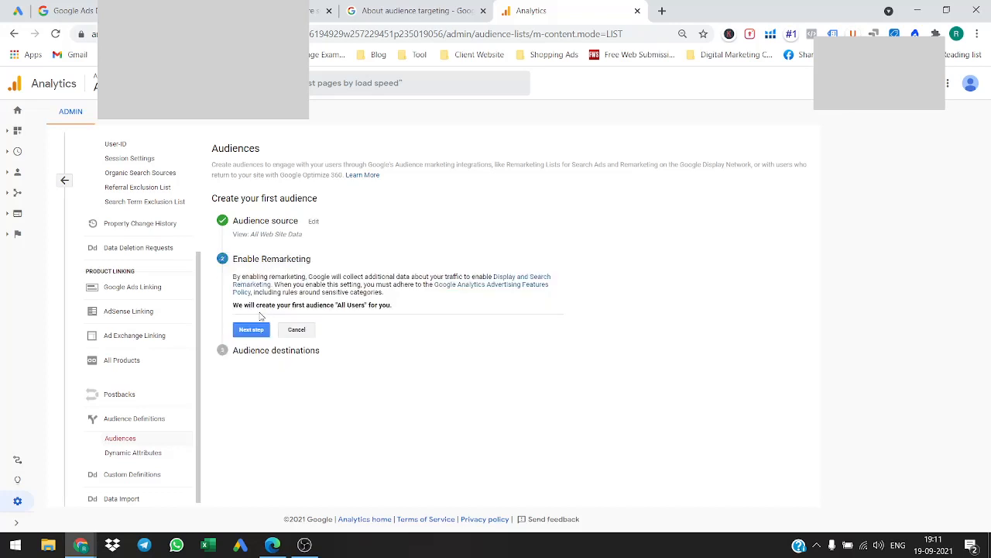
click(251, 328)
click(327, 261)
click(252, 330)
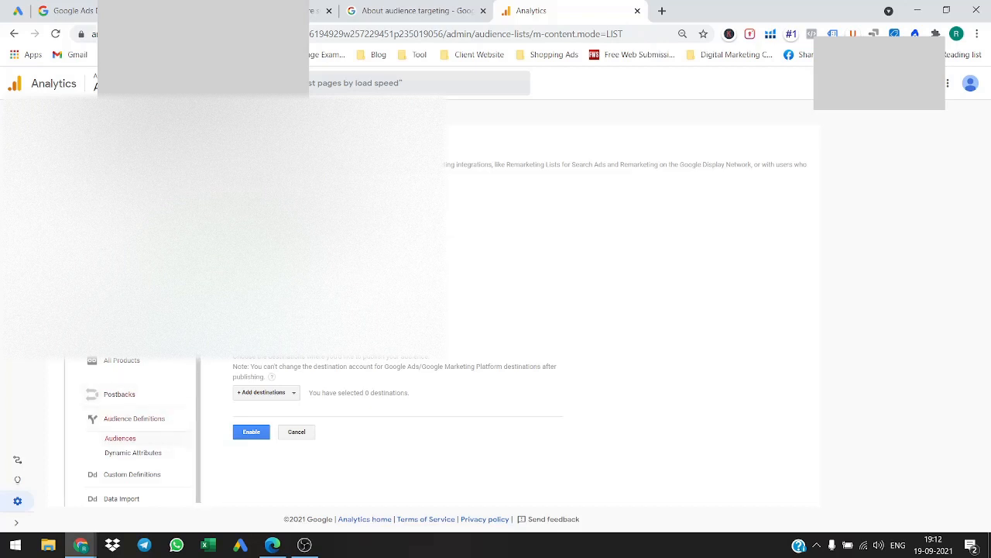
Switch to another Analytics account and choose a predefined definition for a new audience.
click(147, 84)
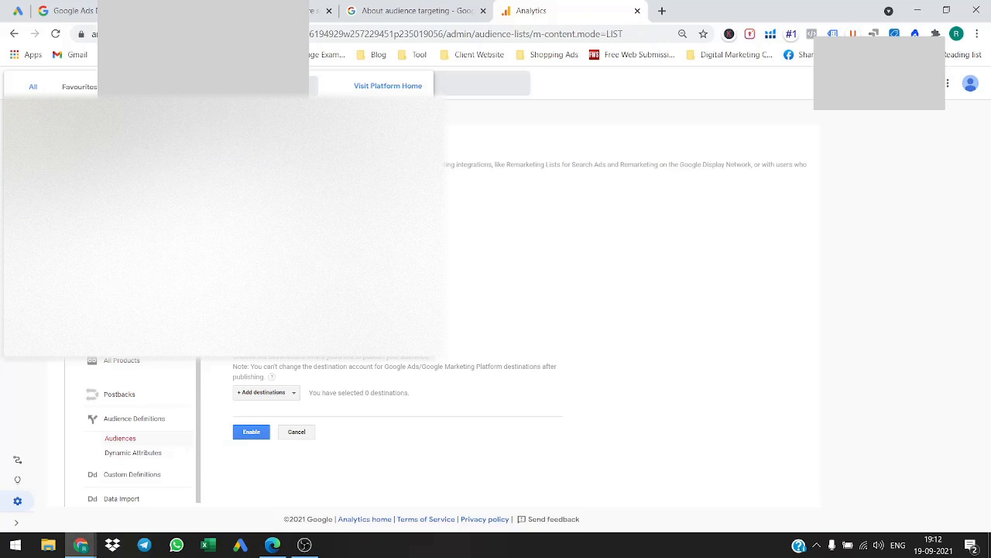
click(327, 199)
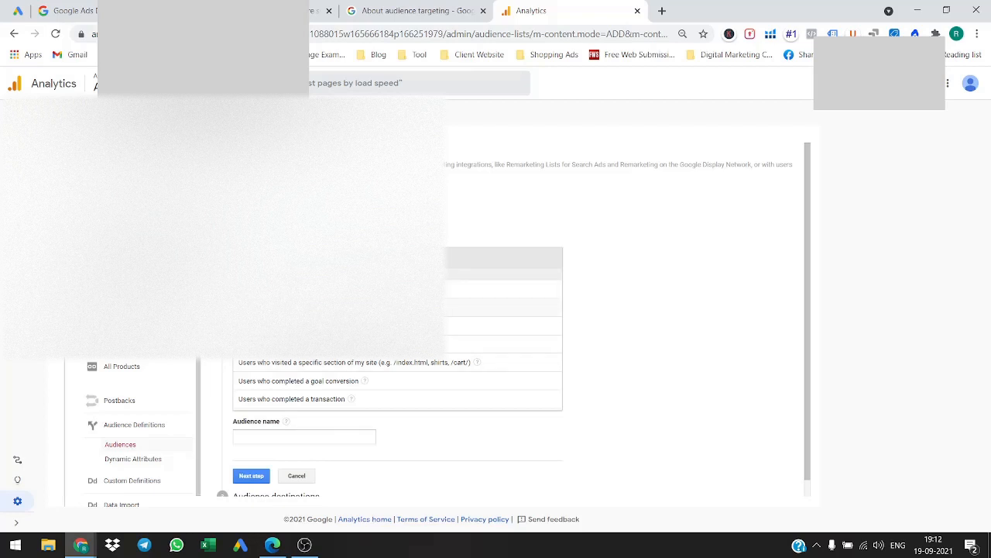
click(260, 307)
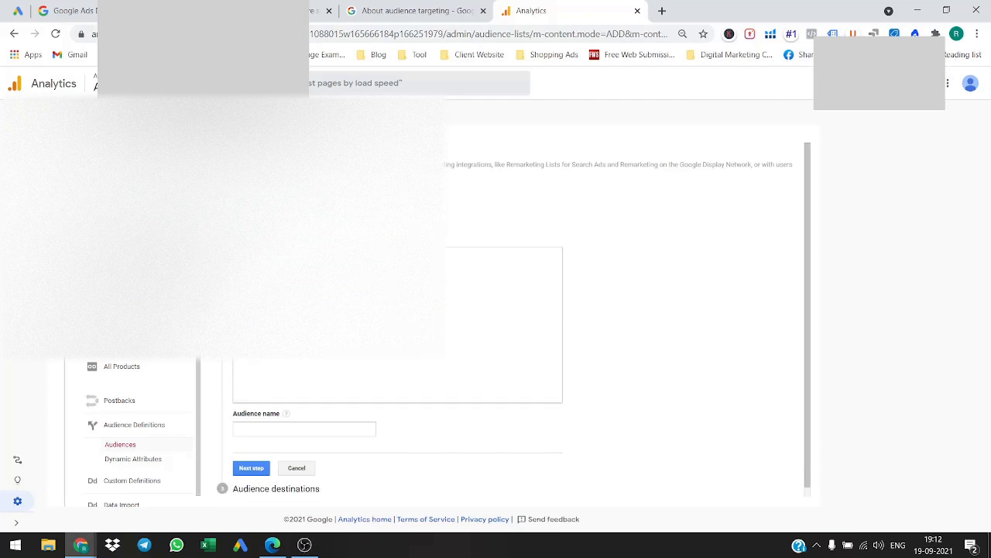
Set the new audience's membership duration to 540 days and name it All User Past 540 Days.
double_click(491, 302)
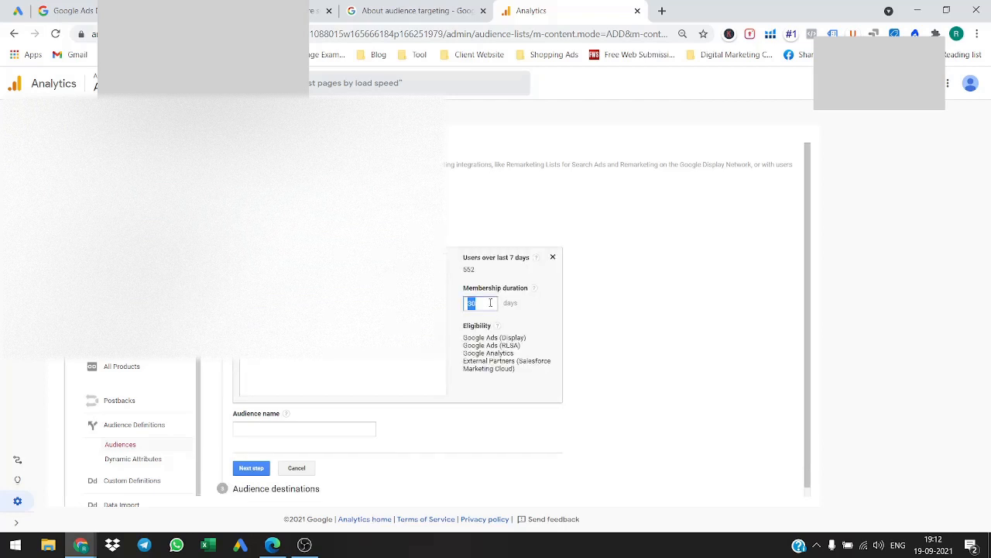
text(540)
click(689, 358)
click(319, 429)
scroll(565, 408, down, 1)
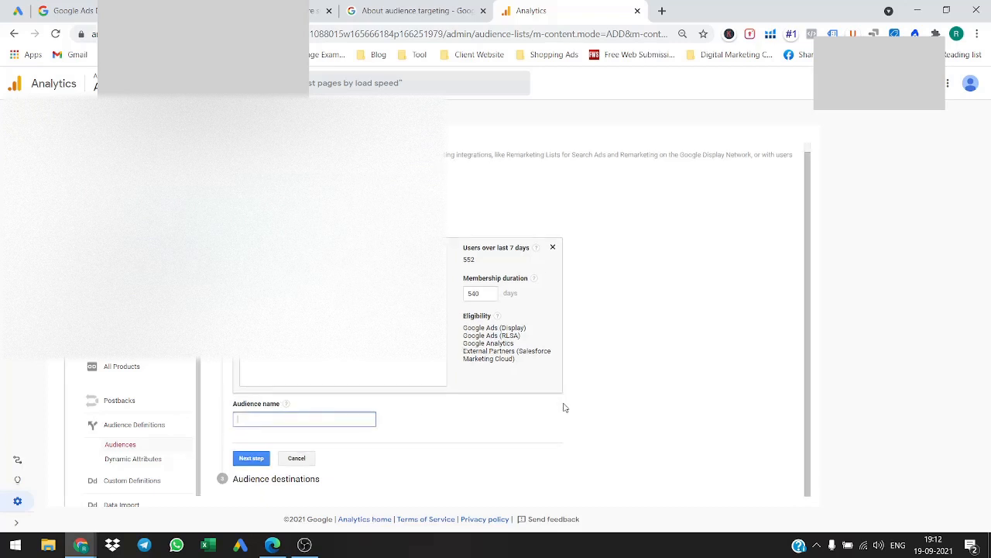
text(All User Past 540 Days)
Continue to the audience destinations, add the linked Google Ads account as destination and publish the audience.
click(251, 458)
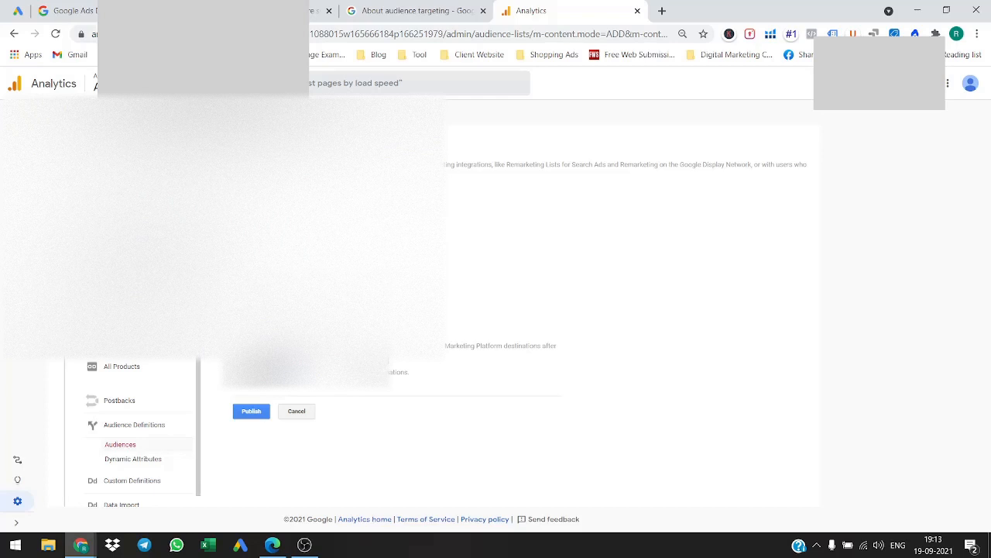
click(267, 375)
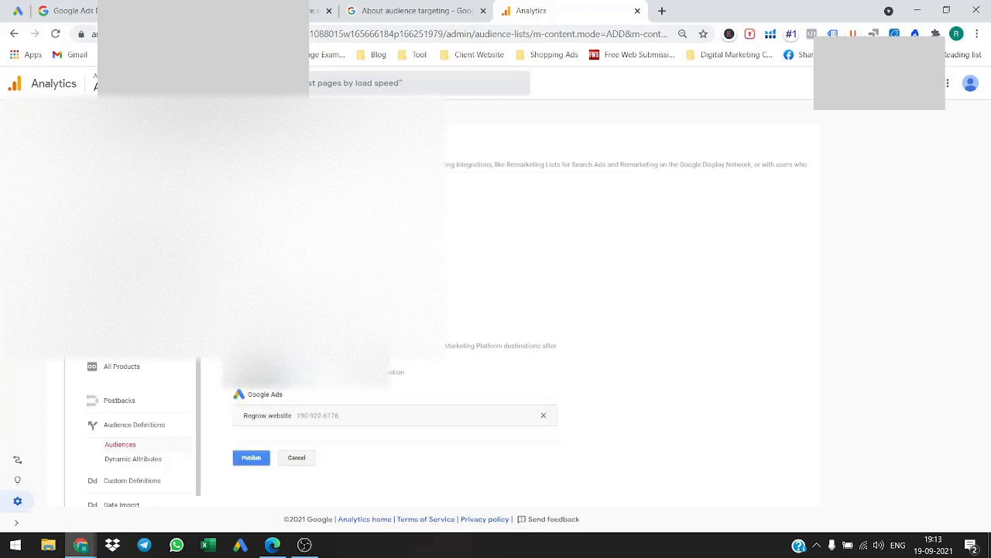
click(254, 464)
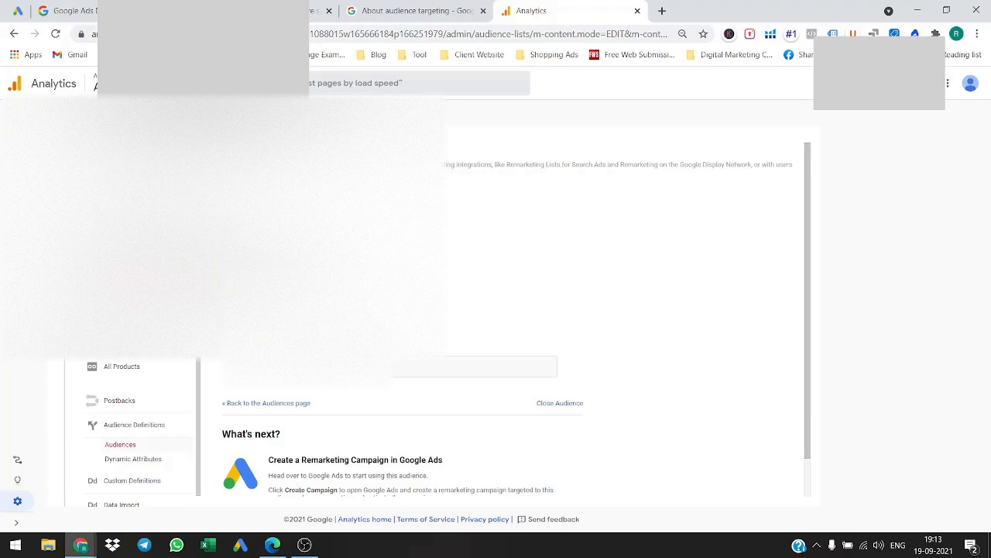
Switch to Google Ads, leave the conversion actions and start creating a new campaign from the account overview.
click(17, 10)
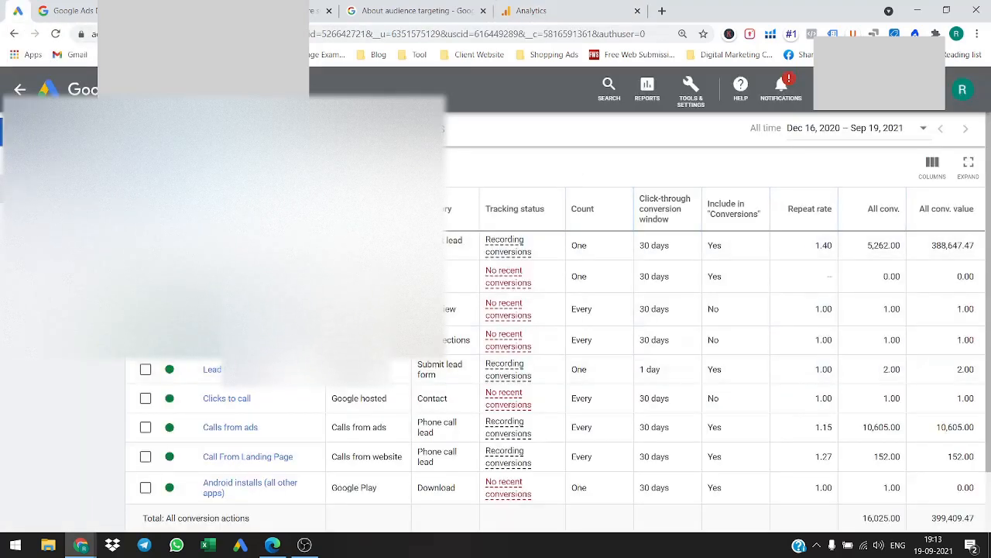
click(17, 90)
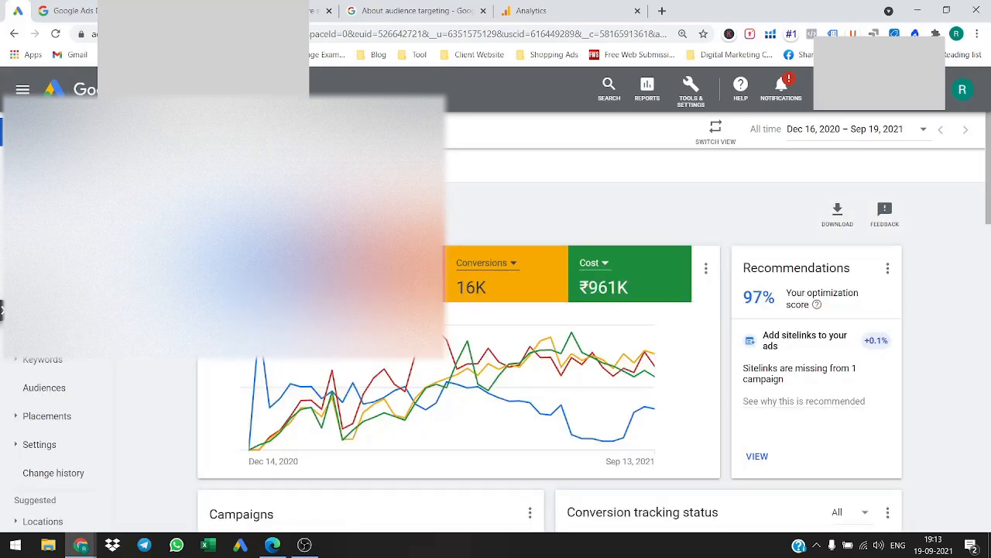
click(262, 214)
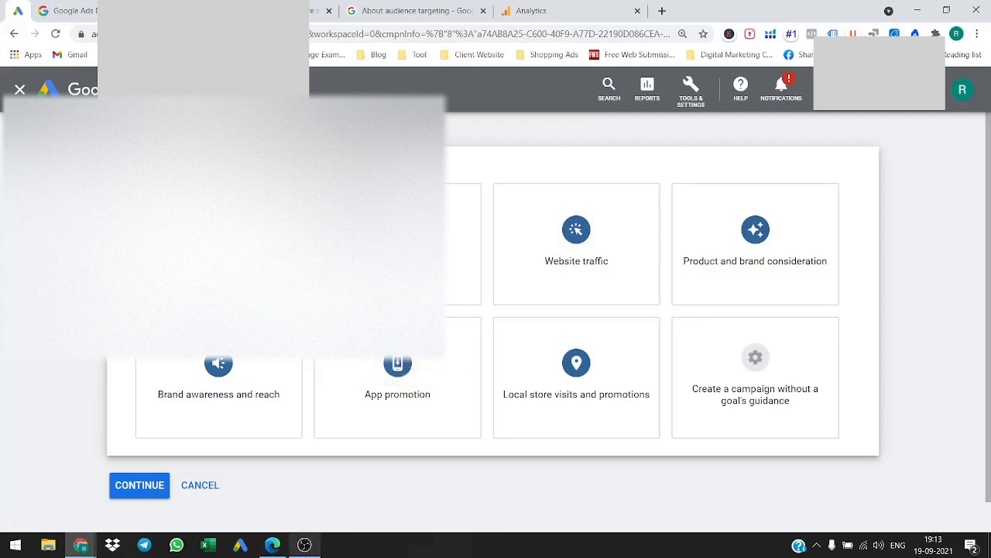
click(305, 545)
click(304, 544)
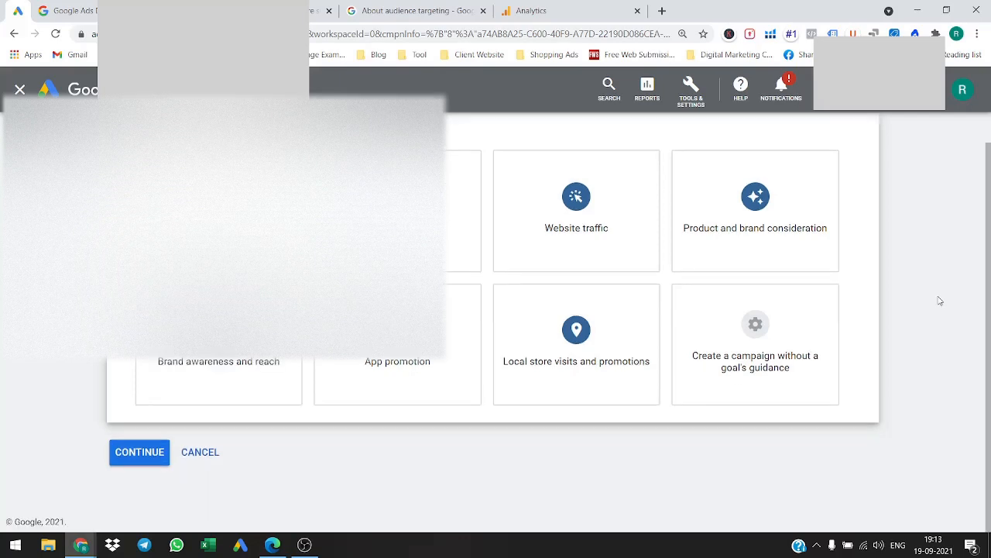
Select the Display campaign type under a campaign goal and review its subtype and website options.
key(ctrl+minus)
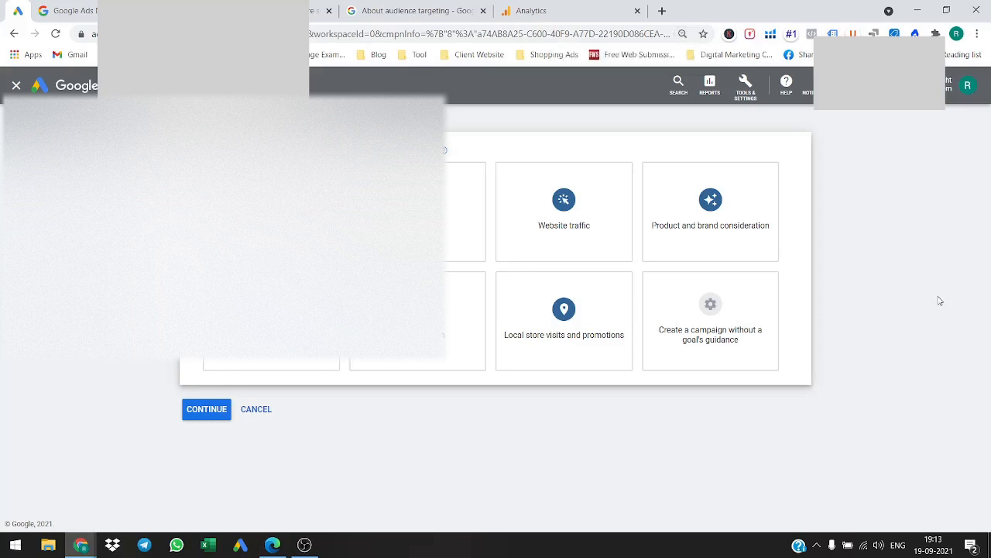
scroll(507, 321, down, 3)
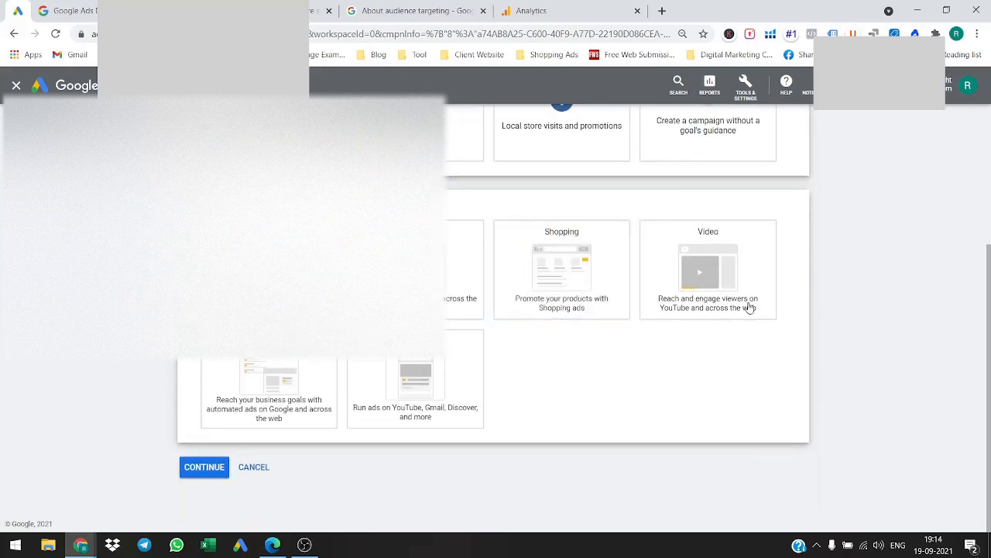
click(476, 310)
scroll(759, 328, down, 3)
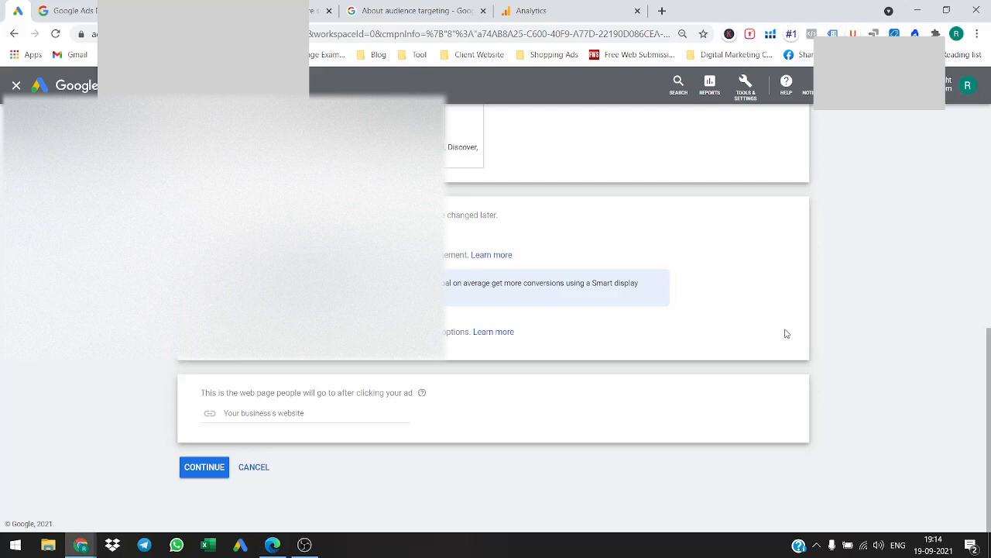
scroll(863, 306, up, 1)
scroll(863, 306, up, 3)
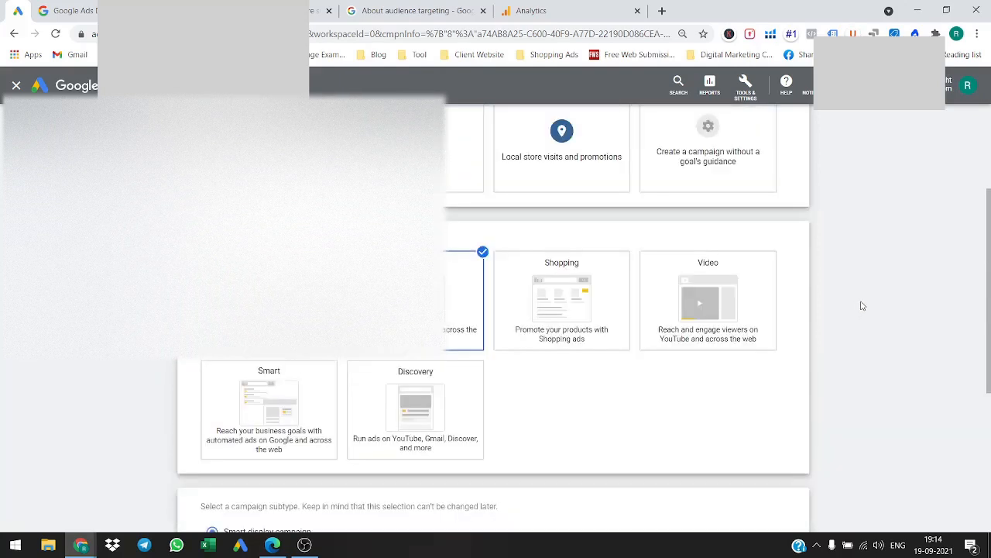
scroll(863, 306, up, 1)
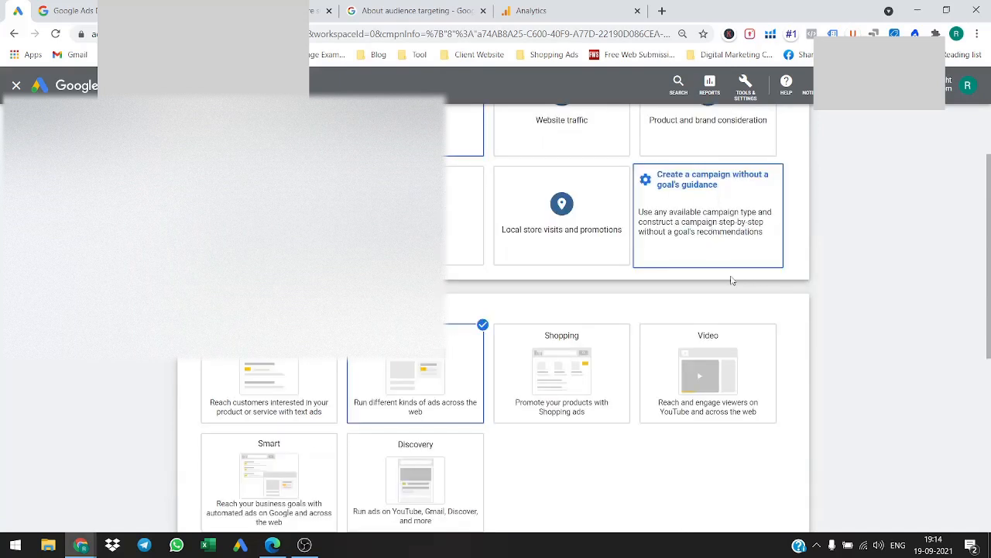
scroll(849, 319, up, 1)
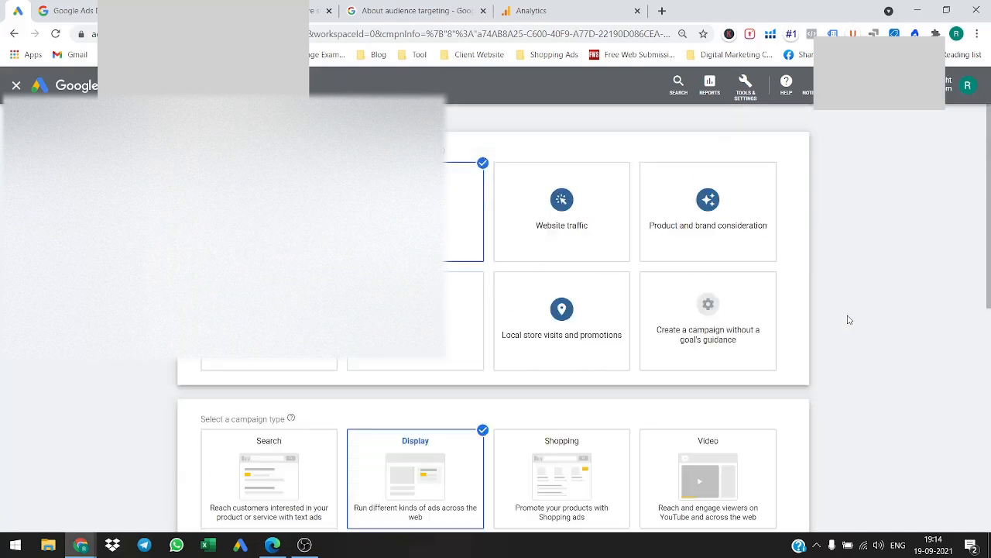
click(733, 330)
scroll(867, 343, down, 3)
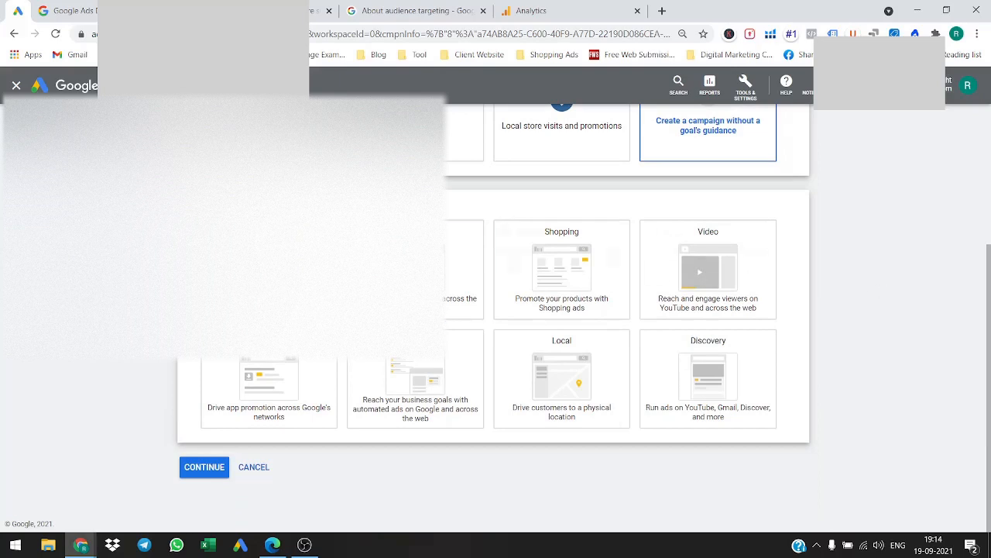
scroll(828, 323, down, 3)
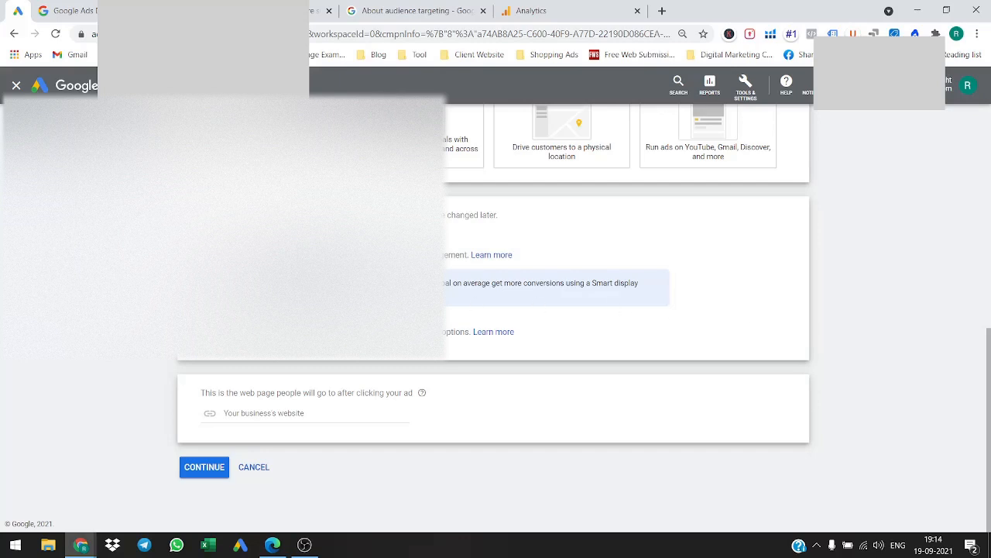
click(278, 413)
text(www.example.com)
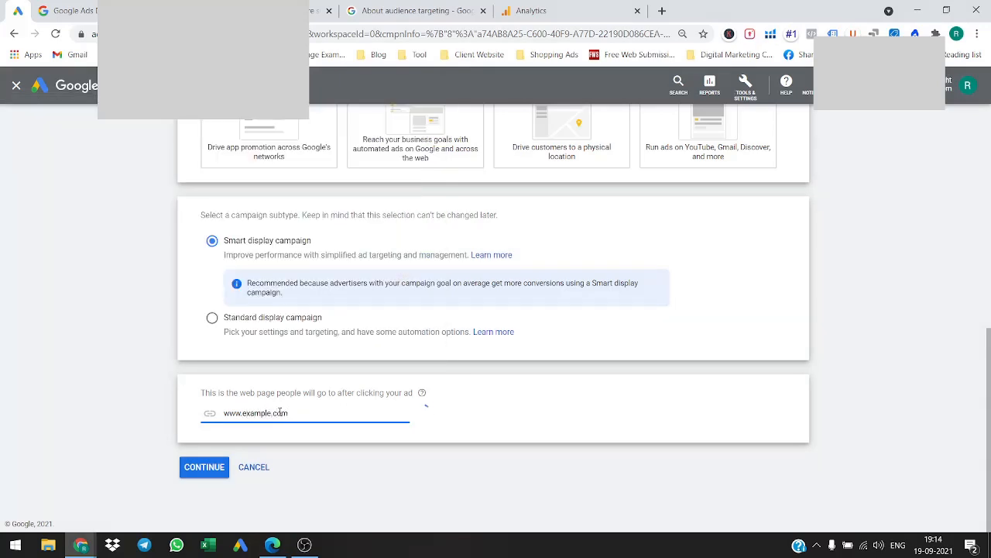
click(208, 467)
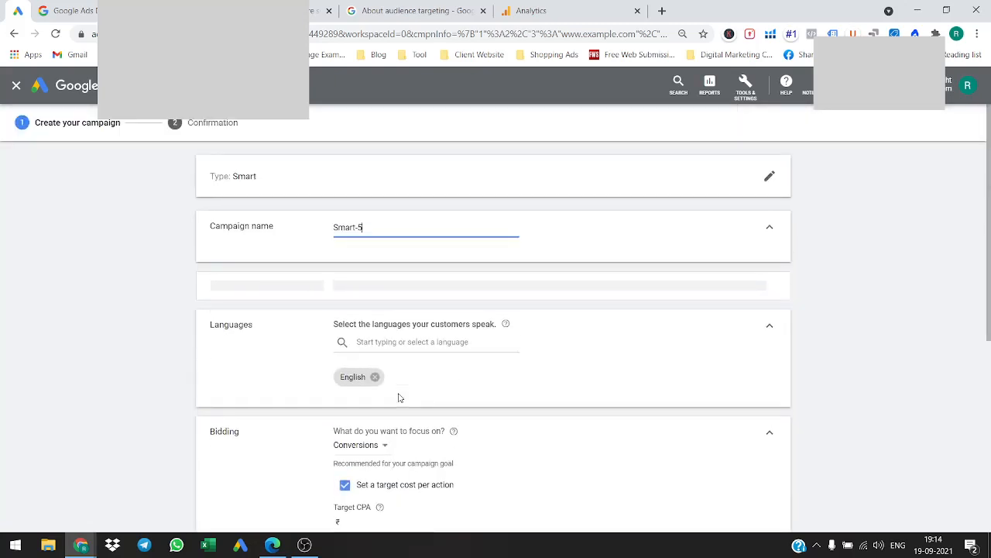
Replace the default campaign name with SS|Lead|IND|25-34|TCPA-19-Sep.
key(ctrl+a)
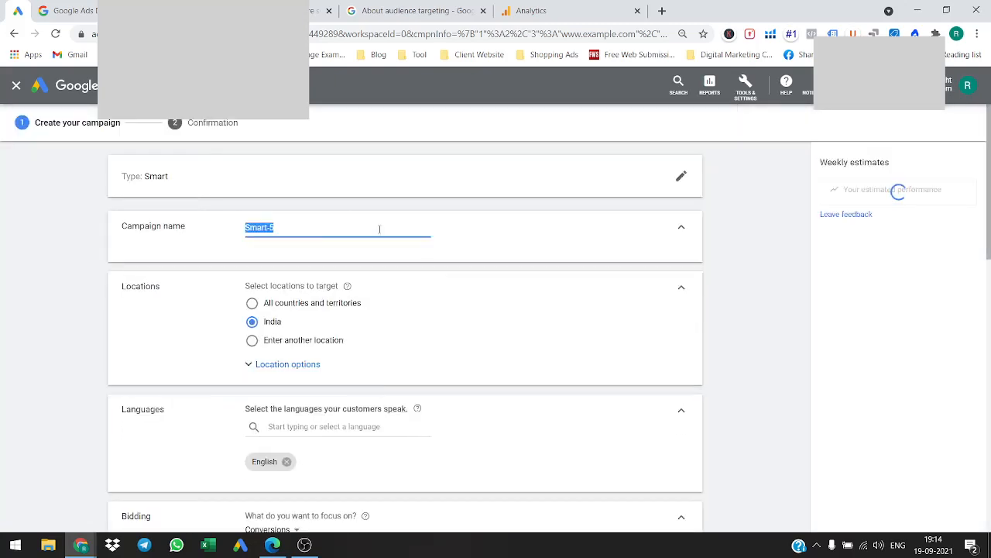
key(BackSpace)
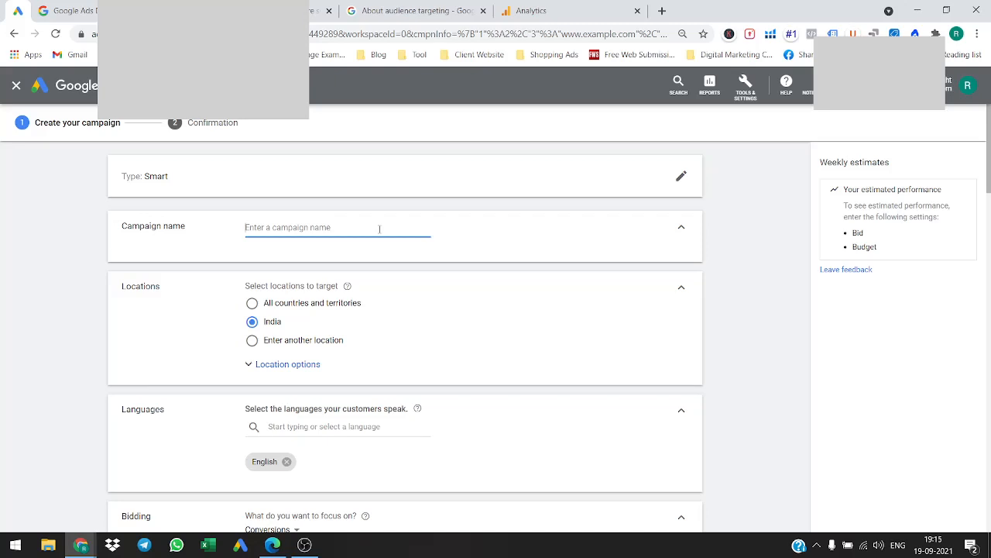
text(SS)
text(|Lead|IND)
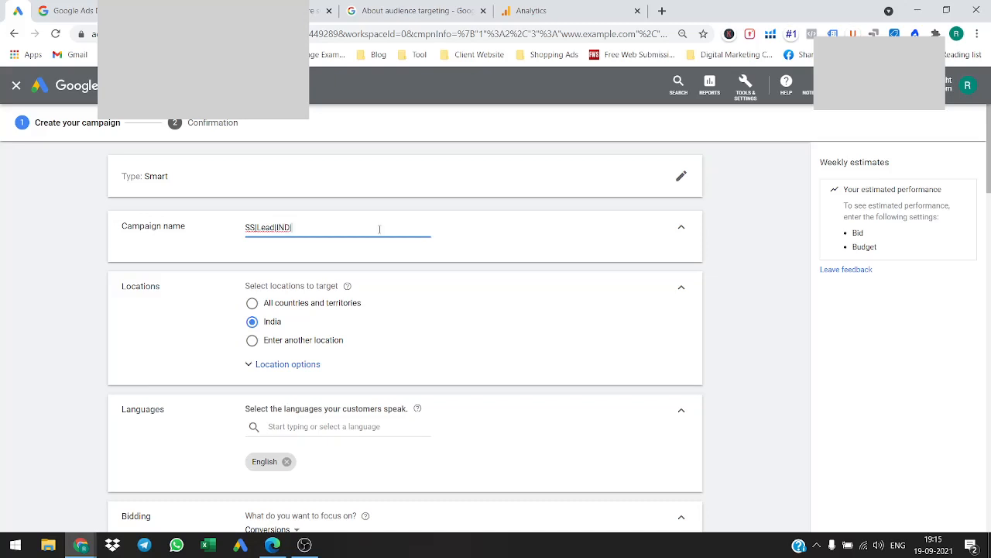
text(|25-34|)
text(TCPA)
key(BackSpace)
text(-19-Sep)
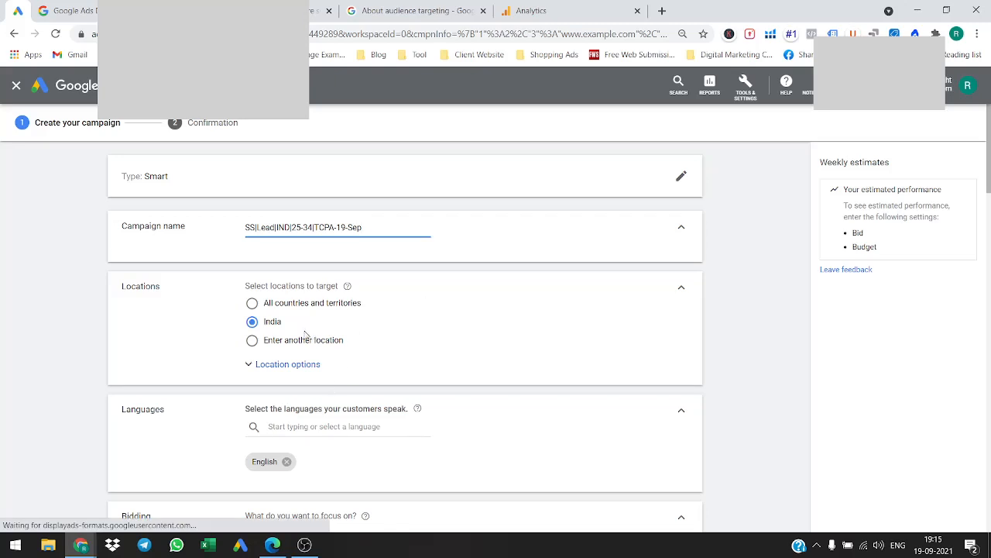
Remove English so the campaign targets all languages, and keep Conversions as the bidding focus.
scroll(431, 322, down, 2)
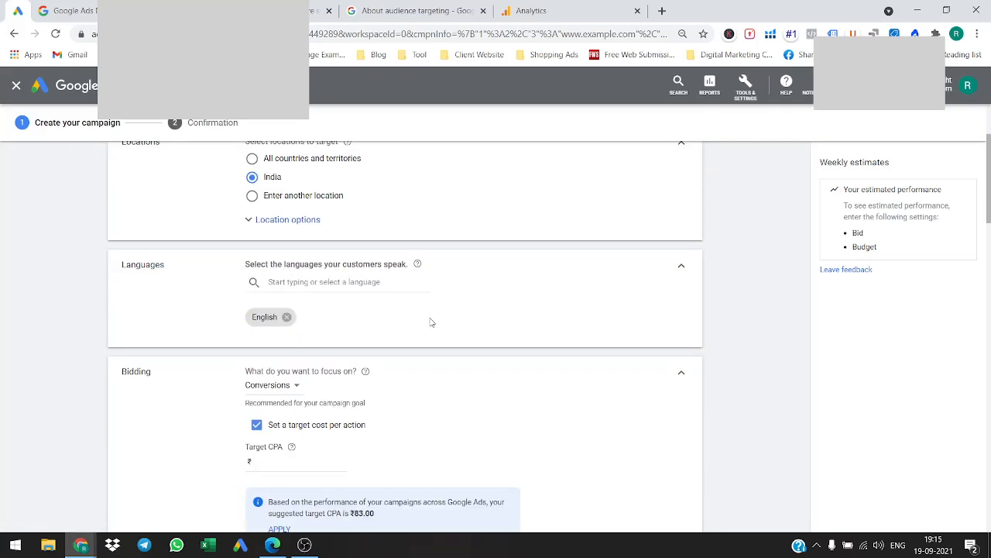
click(287, 317)
scroll(434, 346, down, 1)
scroll(434, 346, down, 1)
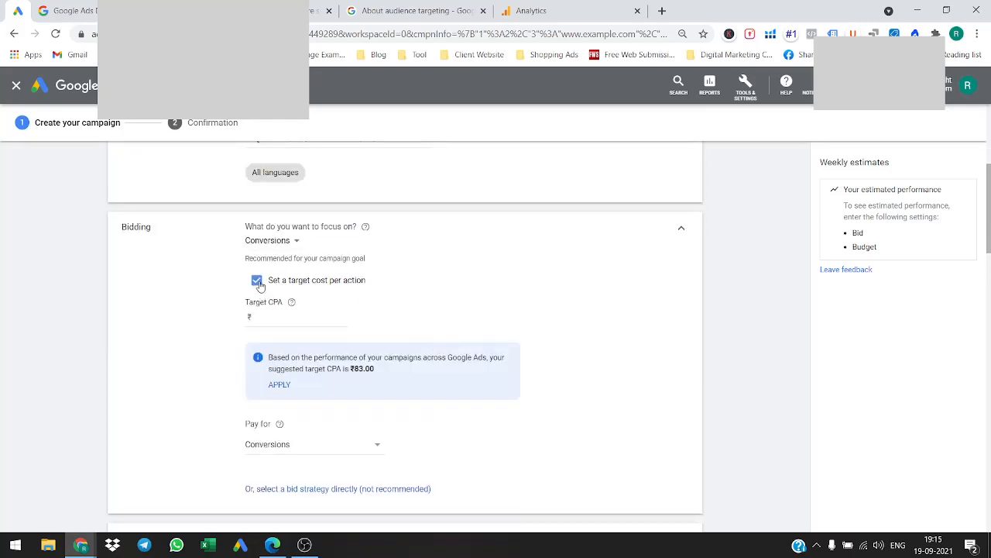
click(297, 243)
click(411, 253)
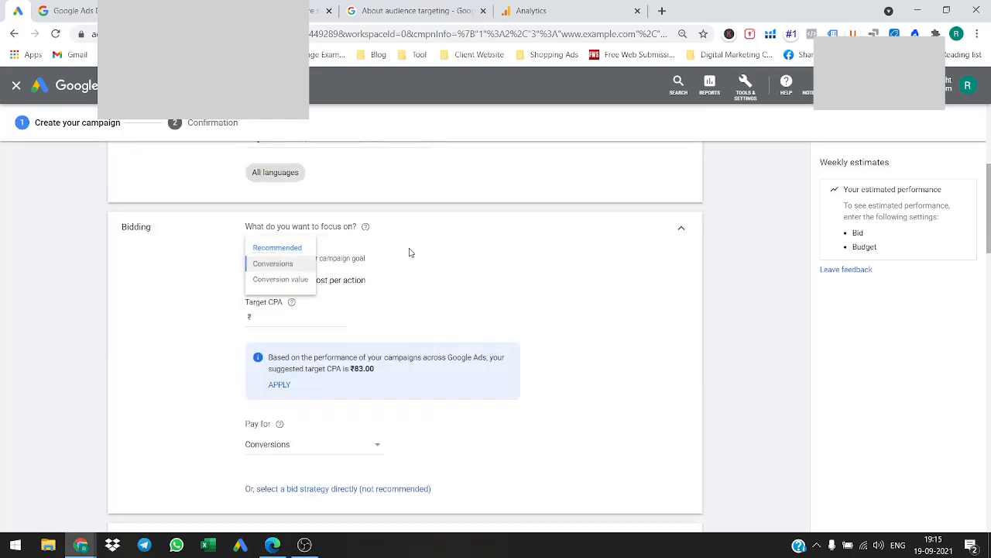
Set the campaign's target CPA to ₹83.
click(290, 319)
scroll(467, 313, down, 1)
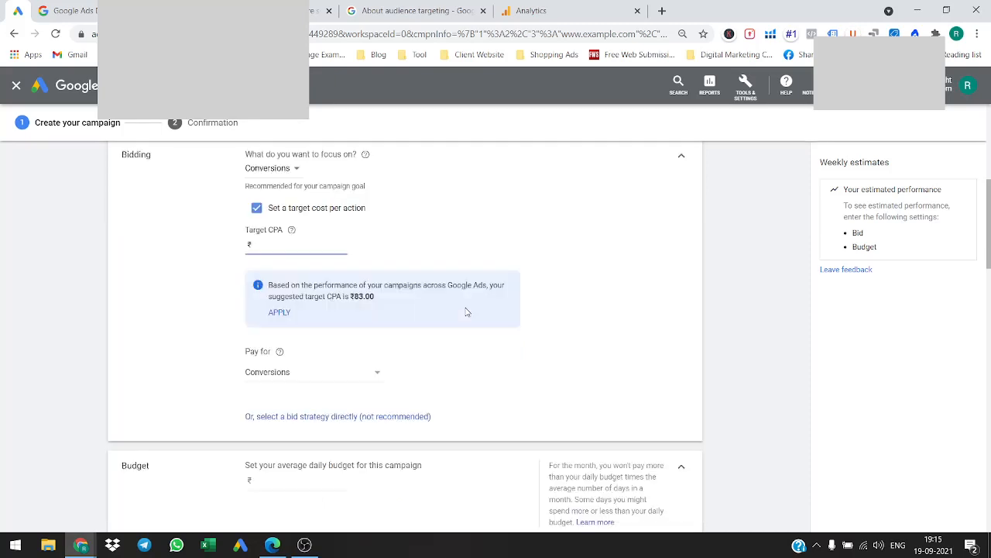
scroll(563, 321, up, 1)
scroll(563, 321, down, 1)
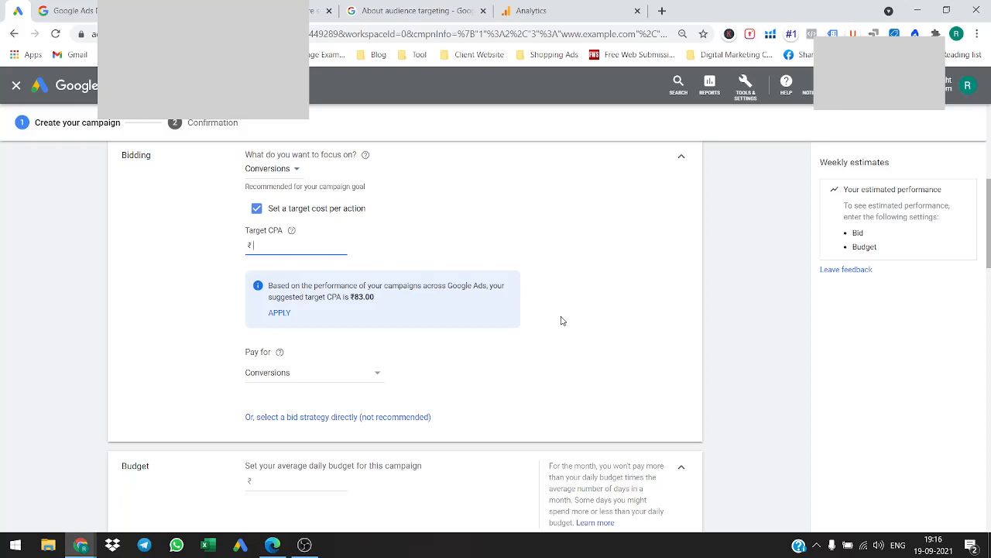
text(83)
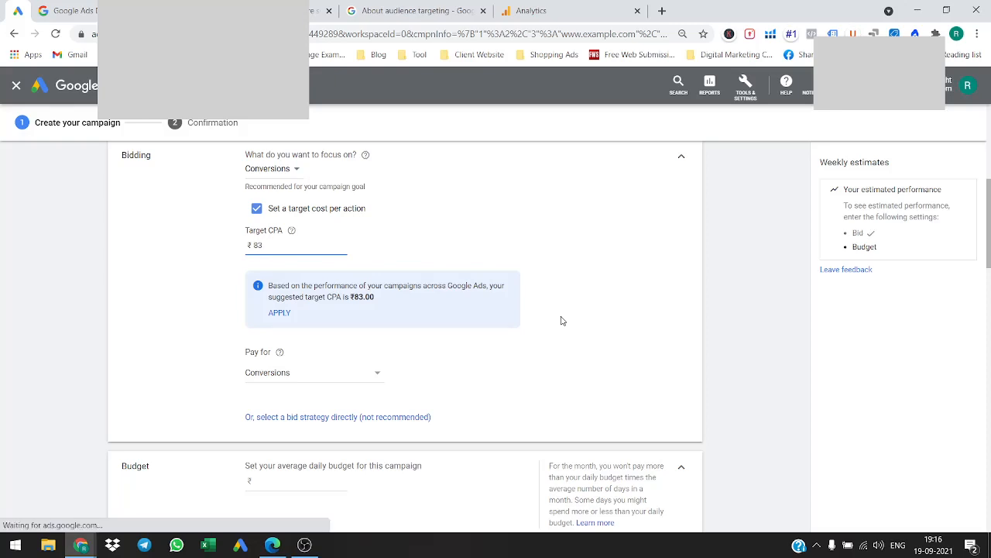
click(563, 320)
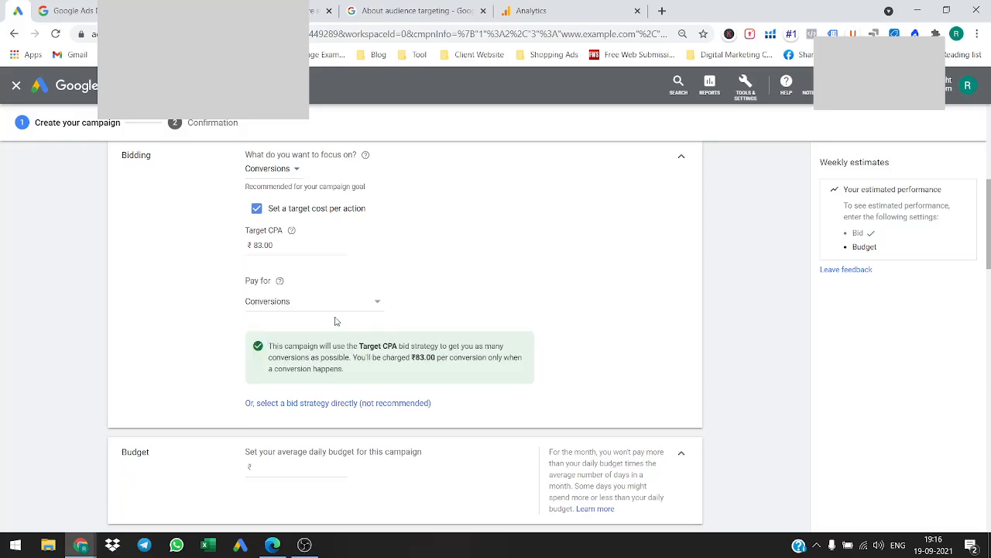
Switch to selecting the bid strategy directly with Target CPA, and keep Conversions as the event to pay for.
click(311, 305)
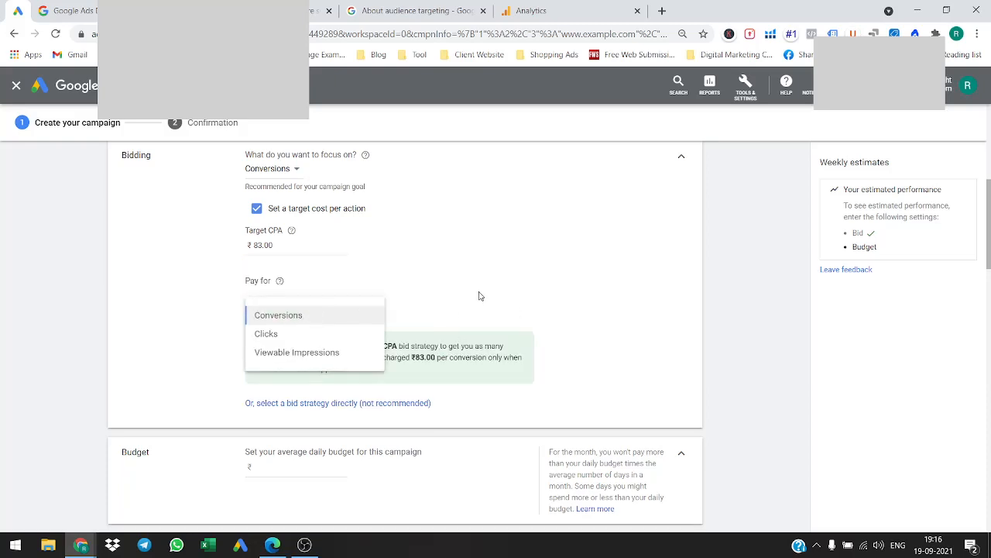
click(503, 297)
click(399, 404)
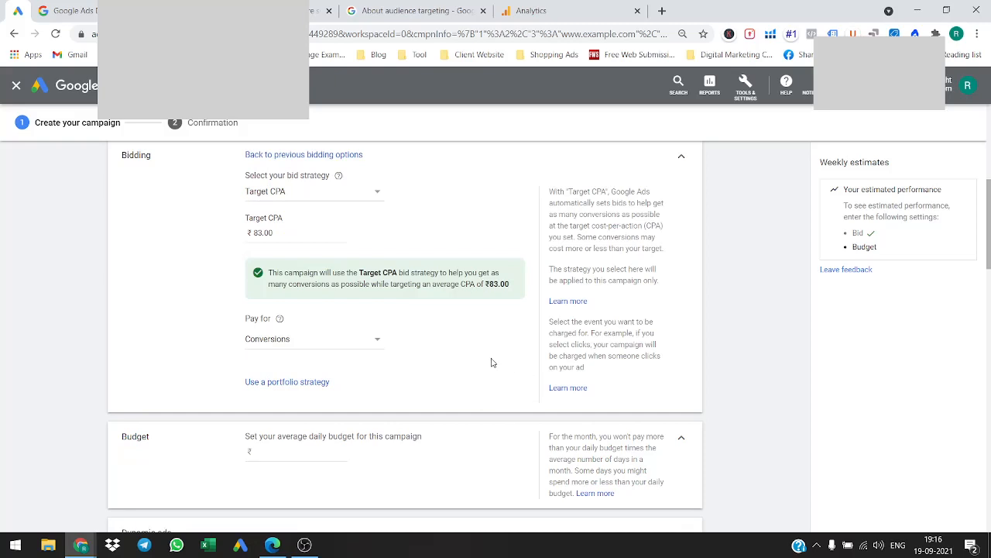
click(317, 343)
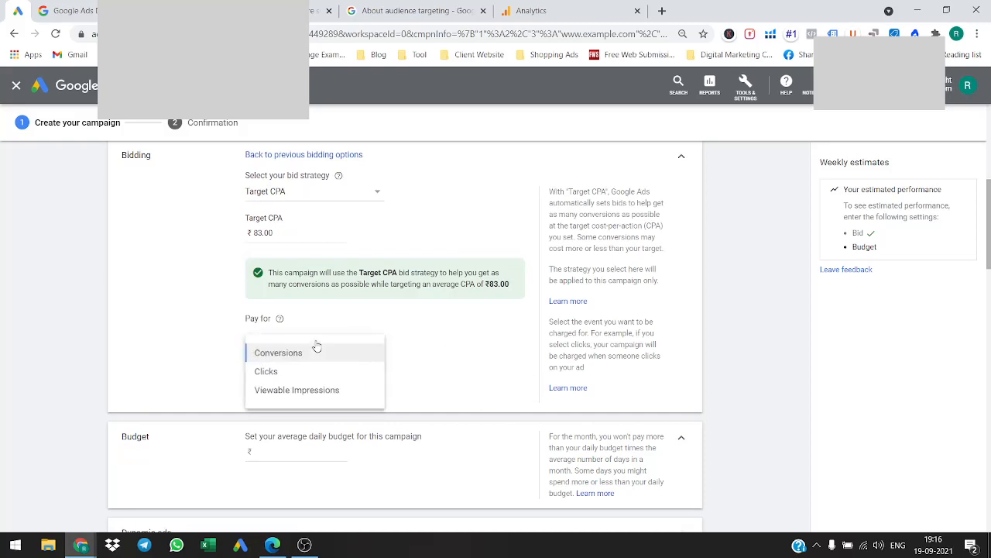
click(471, 351)
Set the campaign's average daily budget to ₹1000.
scroll(266, 341, down, 3)
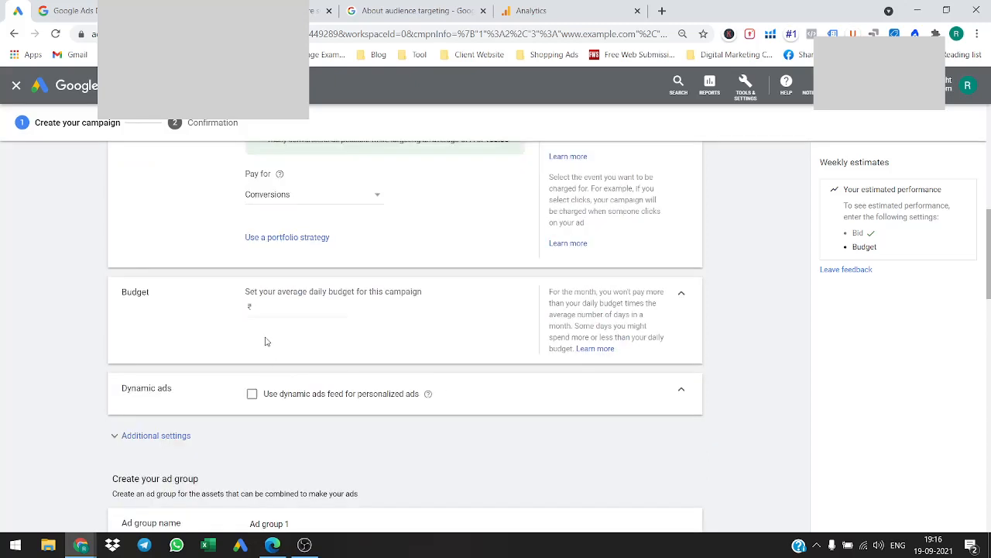
click(259, 316)
text(1,000)
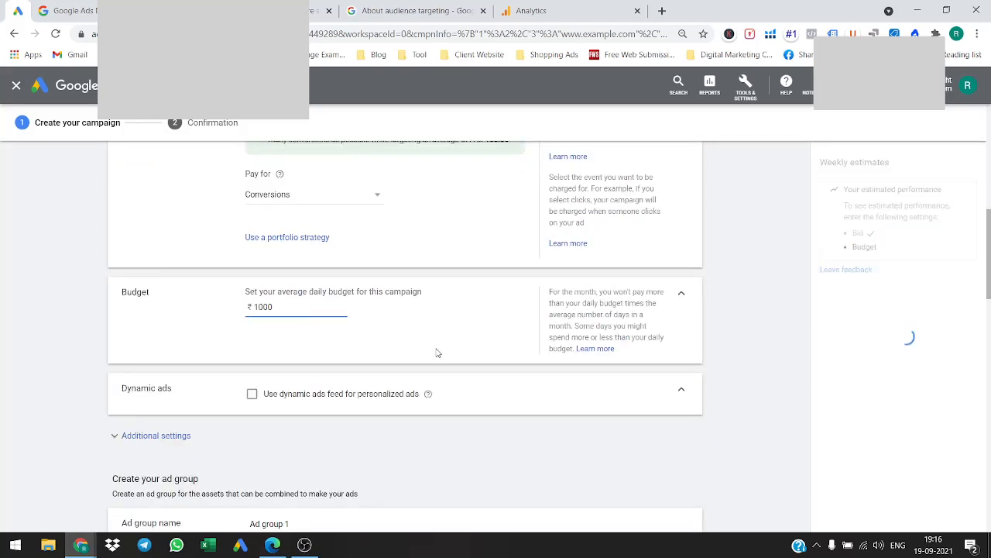
Confirm the daily budget and, in the additional settings, make the campaign use its own chosen conversion actions.
click(438, 352)
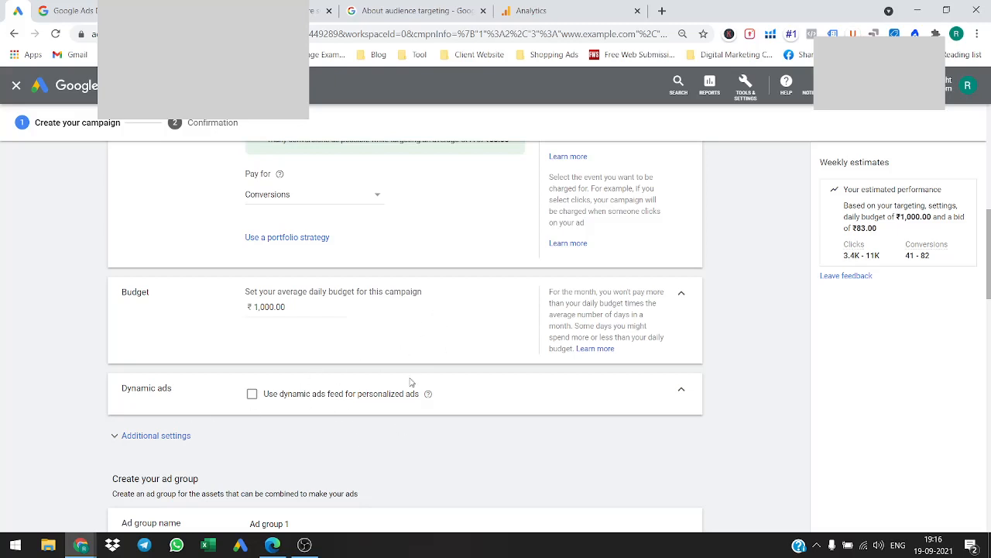
scroll(412, 382, down, 1)
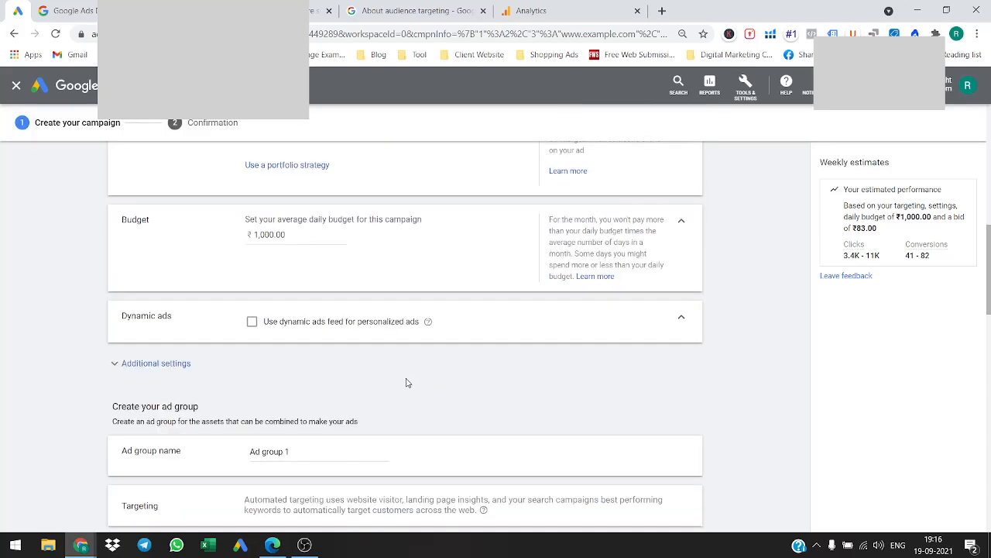
click(151, 370)
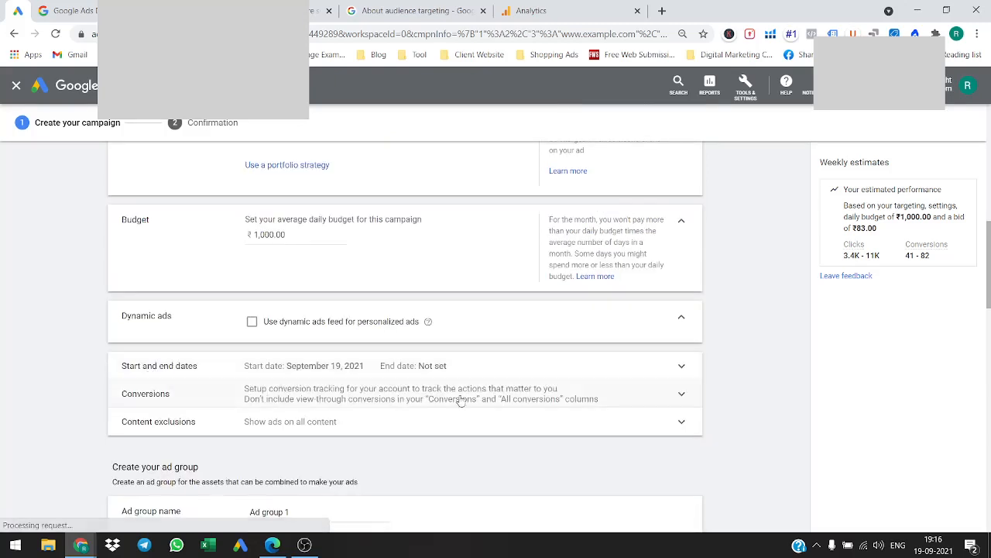
scroll(821, 345, down, 1)
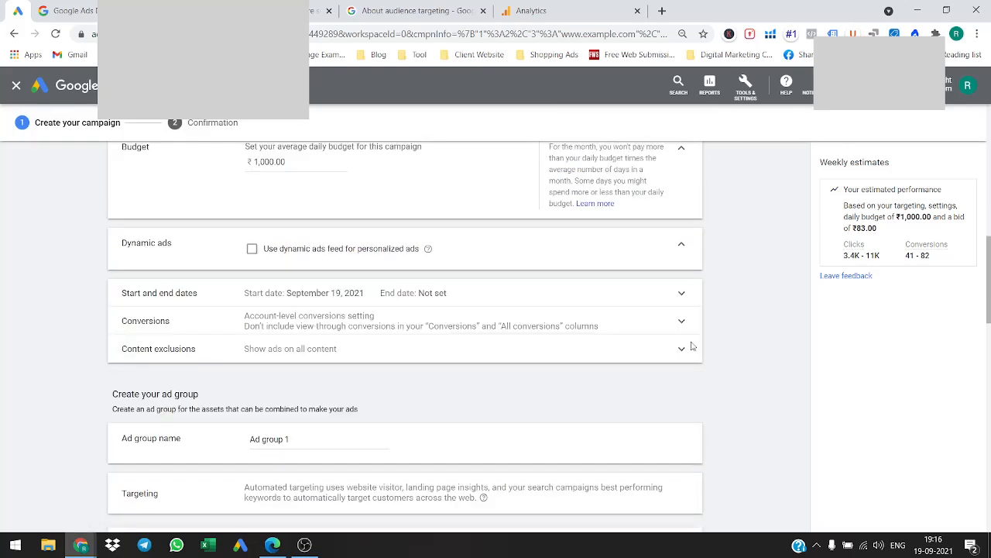
click(375, 326)
scroll(498, 315, down, 2)
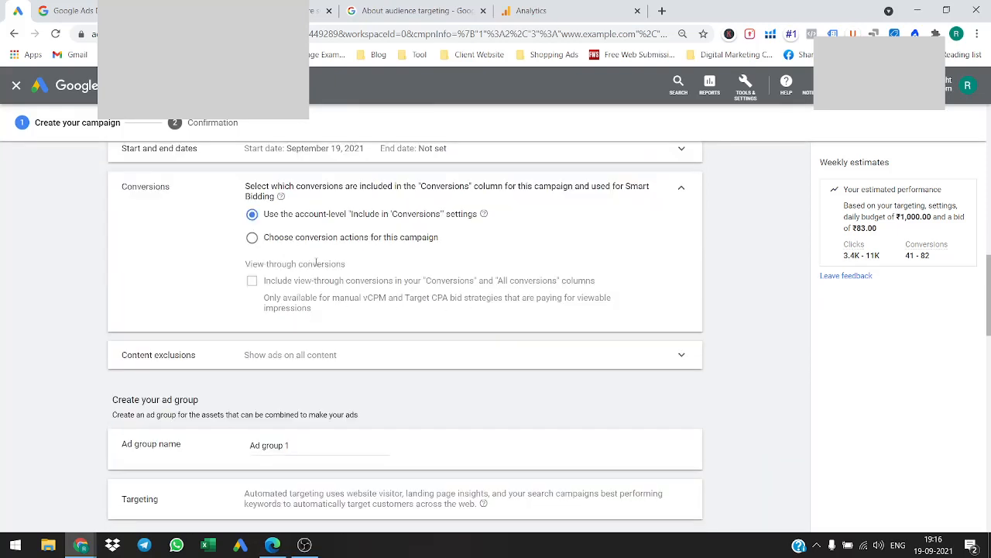
scroll(325, 277, up, 1)
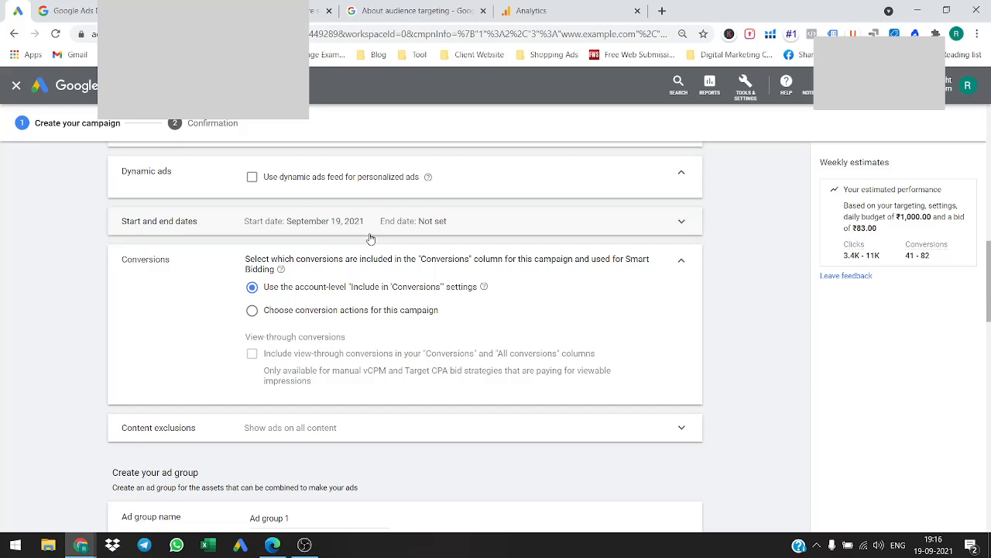
click(338, 314)
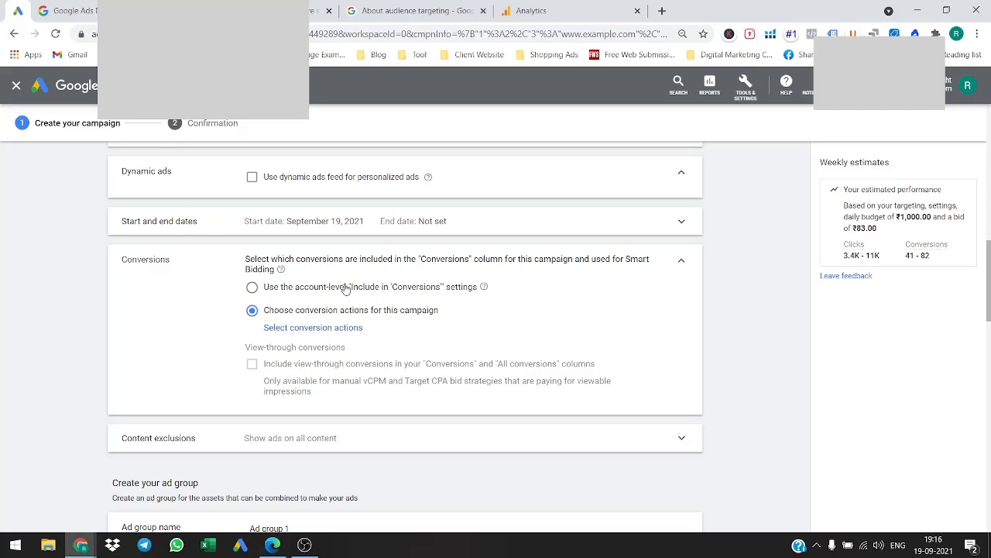
click(333, 329)
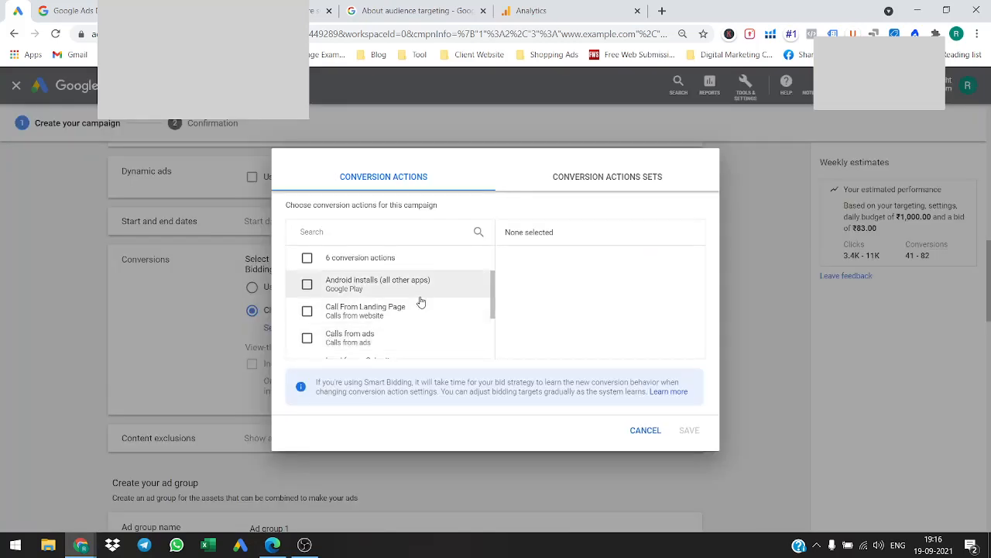
scroll(418, 306, down, 3)
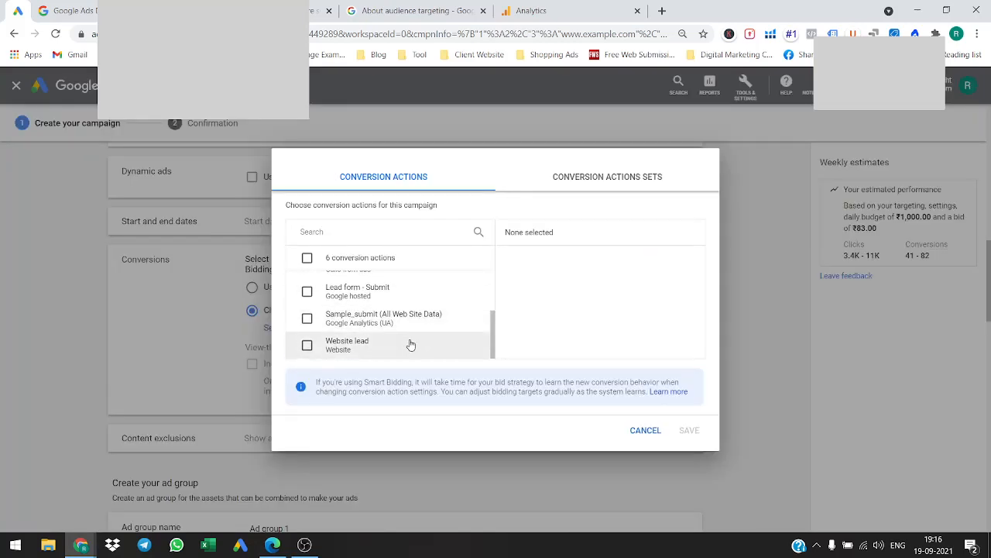
scroll(410, 345, up, 3)
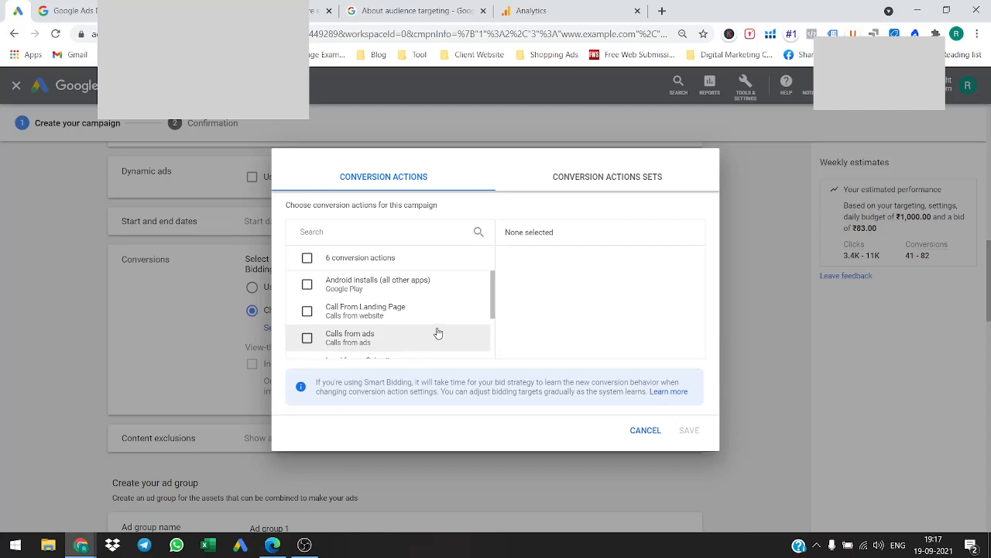
click(621, 184)
click(387, 184)
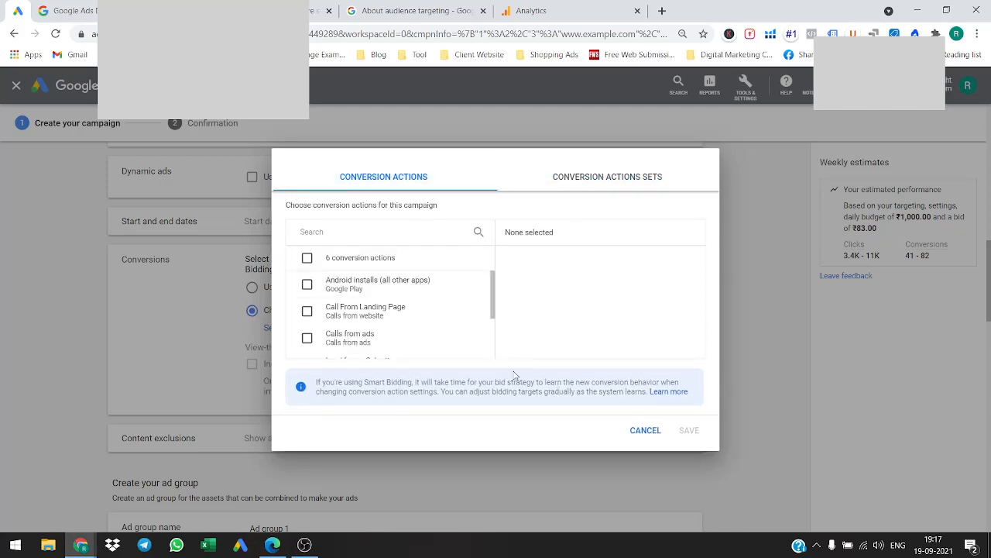
scroll(434, 316, down, 3)
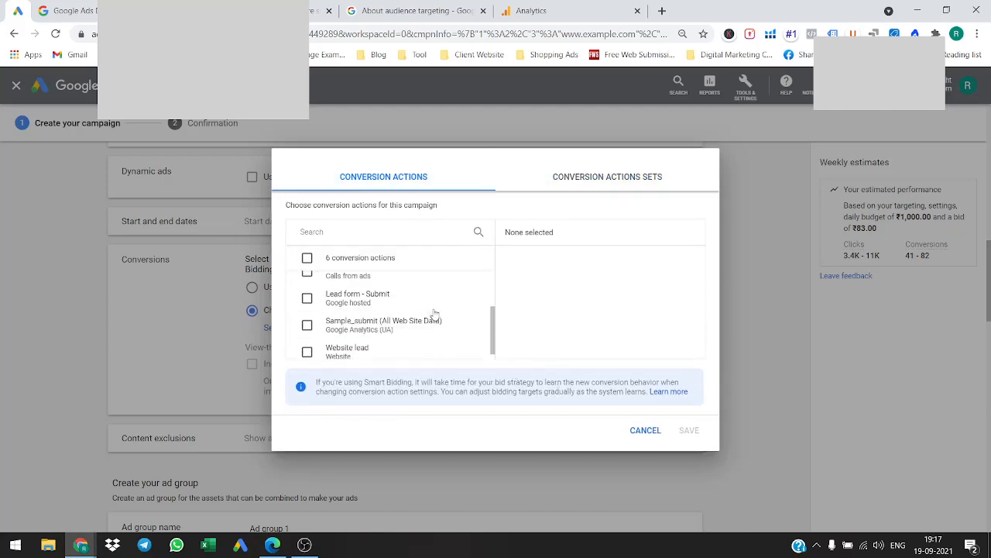
click(646, 430)
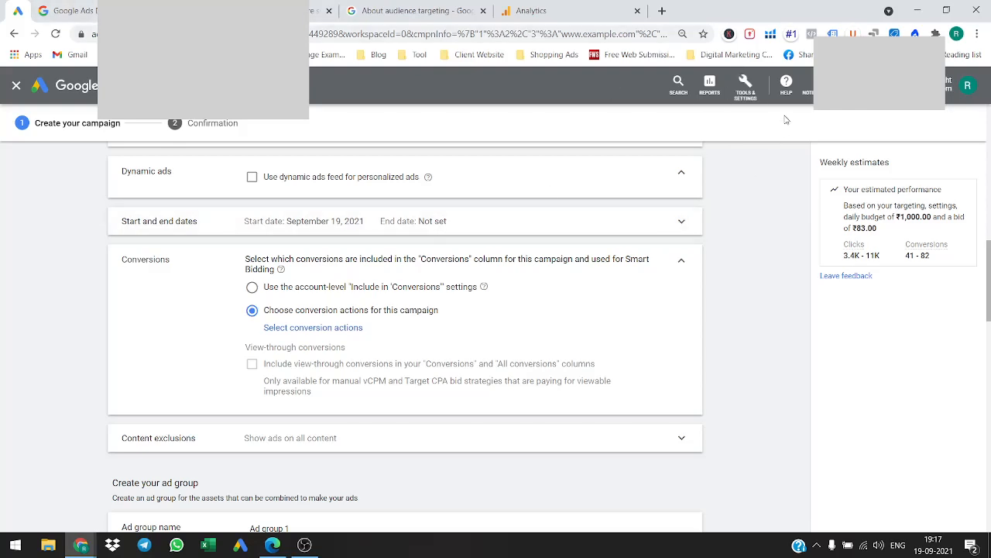
Select Sample_submit (All Web Site Data) as the campaign's conversion action and save the selection.
click(310, 327)
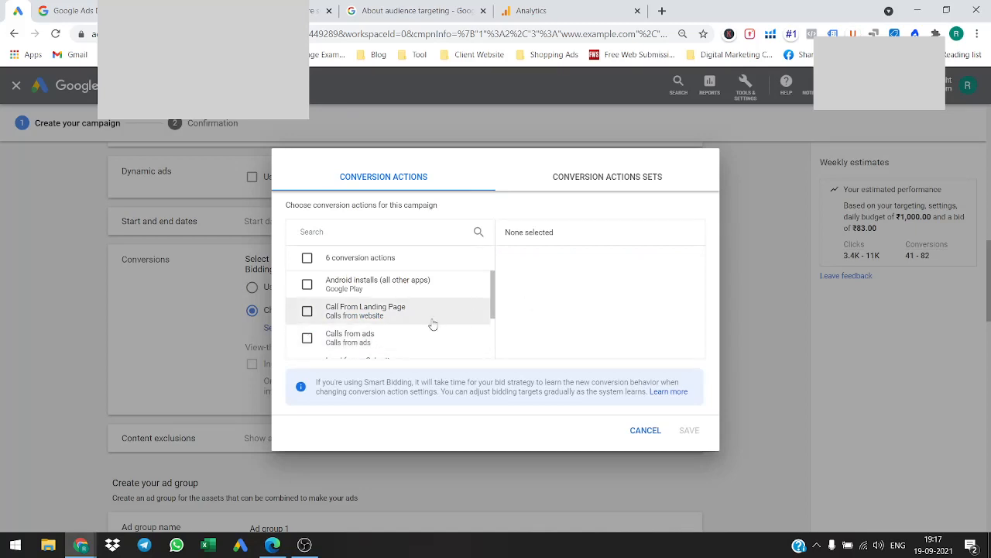
scroll(433, 324, down, 2)
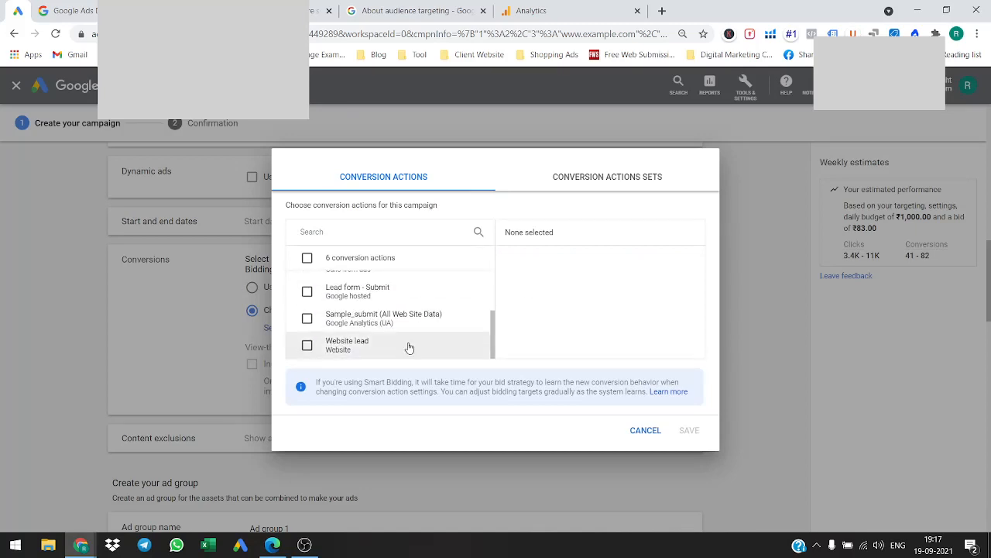
click(308, 319)
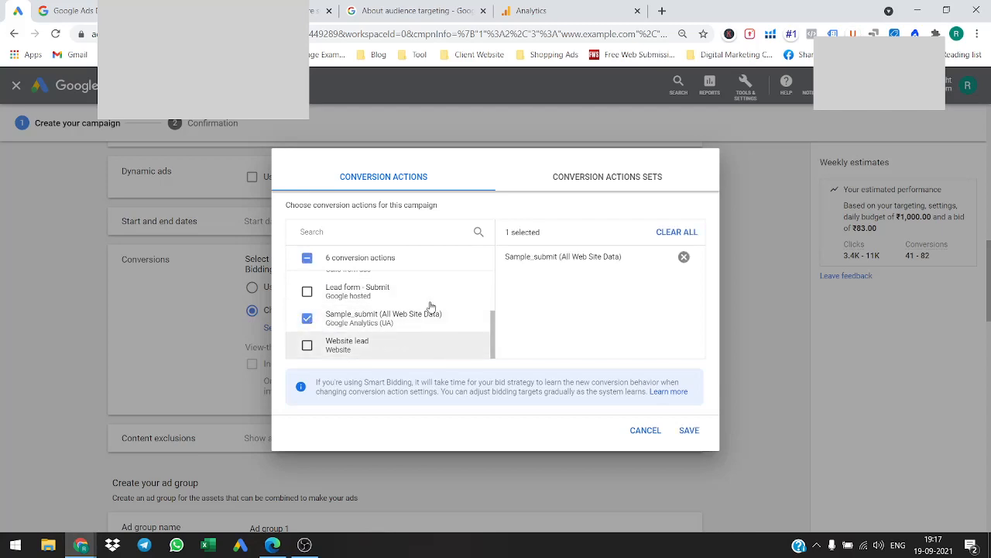
click(690, 433)
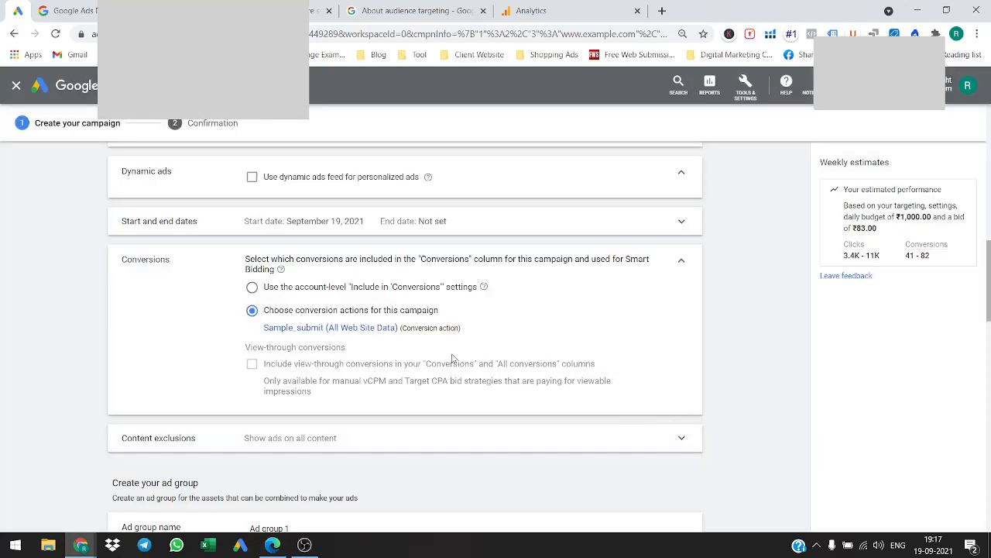
Exclude all five sensitive content categories: tragedy and conflict, sensitive social issues, profanity and rough language, sexually suggestive, and sensational and shocking.
scroll(398, 360, down, 1)
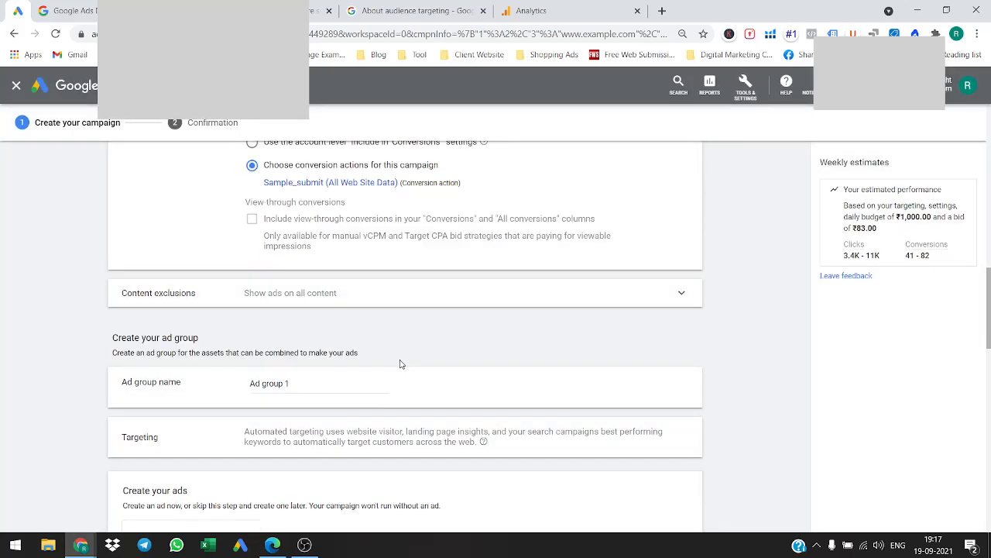
click(390, 293)
scroll(494, 295, down, 1)
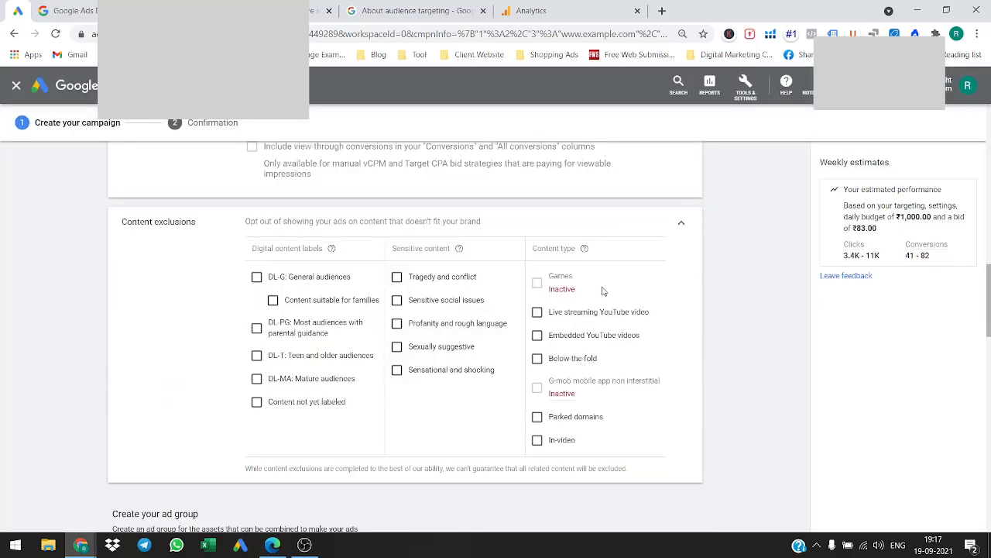
click(397, 277)
click(397, 301)
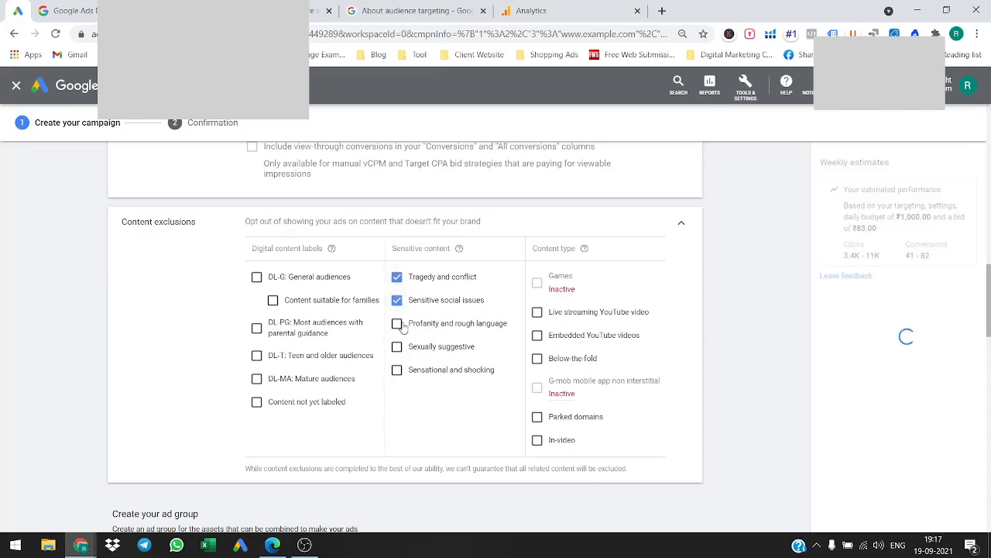
click(397, 324)
click(396, 347)
click(398, 372)
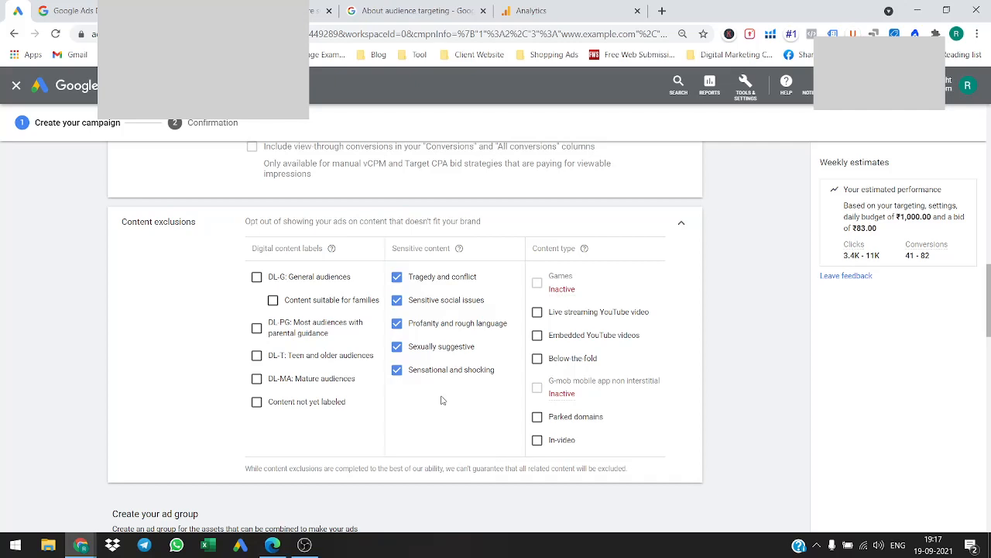
click(681, 226)
Rename the ad group to Smart display.
scroll(498, 277, down, 1)
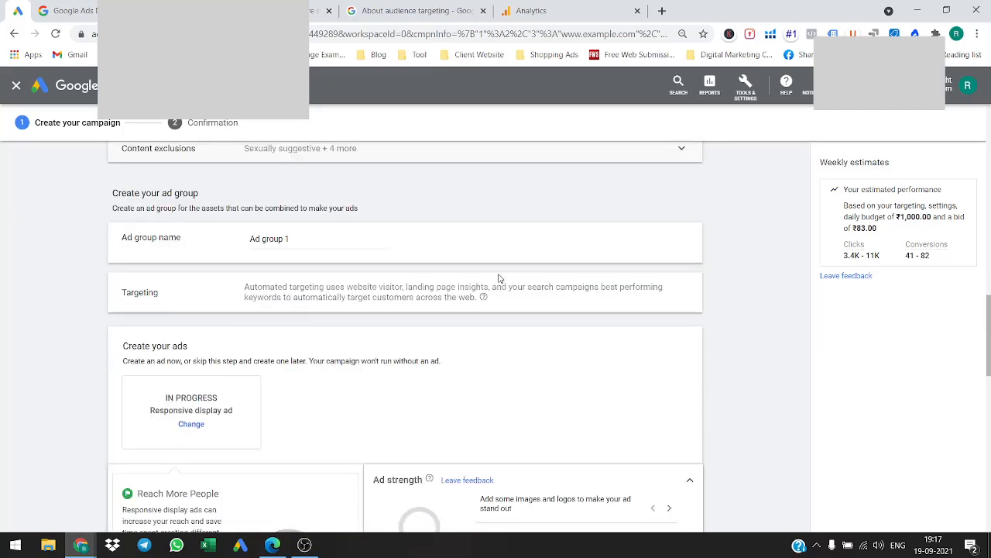
scroll(417, 306, up, 2)
click(306, 394)
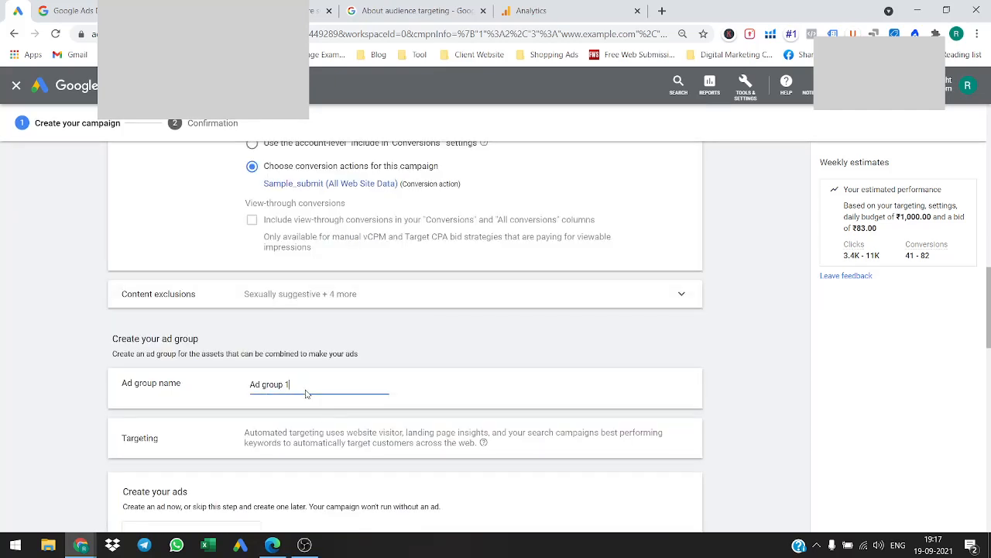
key(ctrl+a)
key(BackSpace)
text(Smart displayu)
key(BackSpace)
Examine the responsive display ad form, from its final URL and image assets to the headline and description fields, along with the preview.
scroll(416, 403, down, 2)
scroll(385, 308, down, 2)
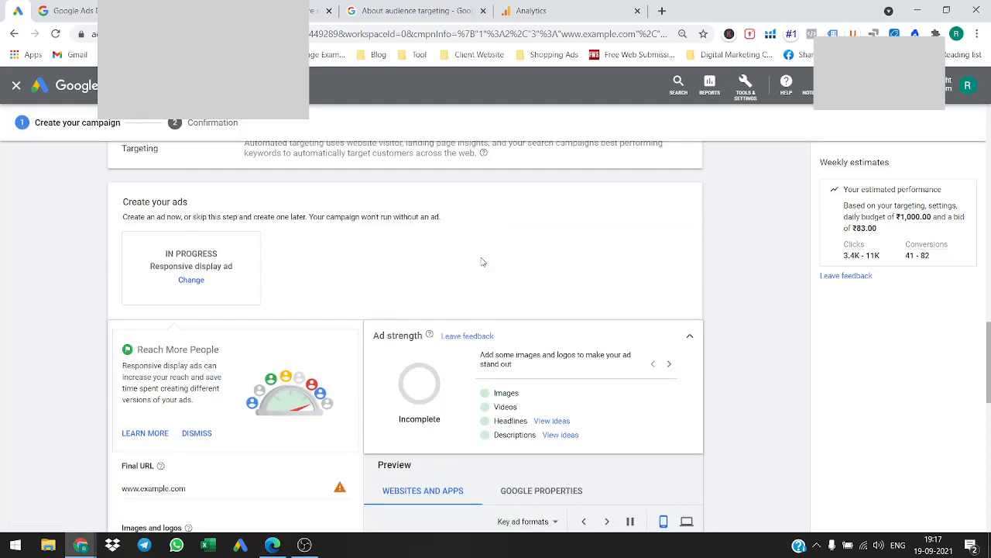
scroll(379, 292, up, 1)
scroll(363, 316, down, 5)
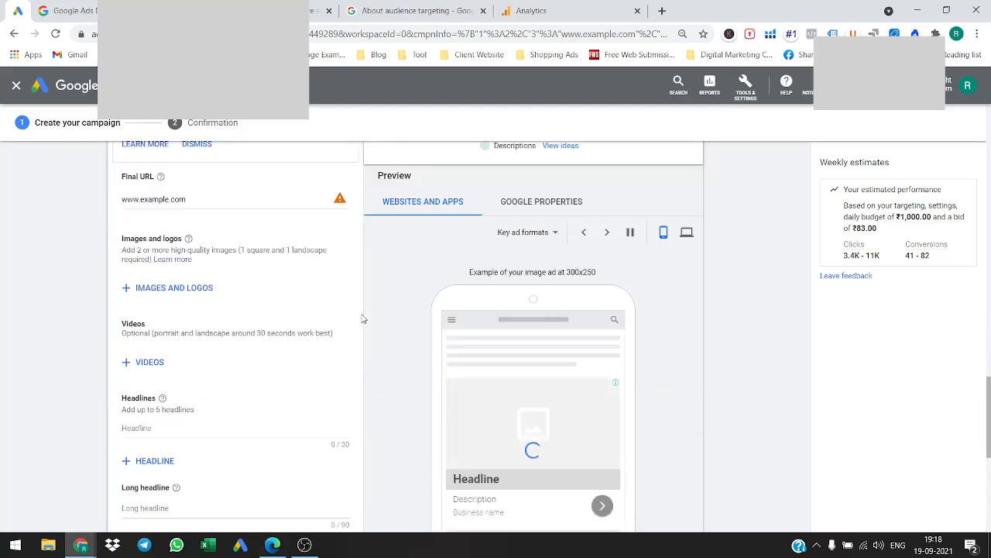
scroll(392, 319, down, 3)
scroll(392, 317, up, 3)
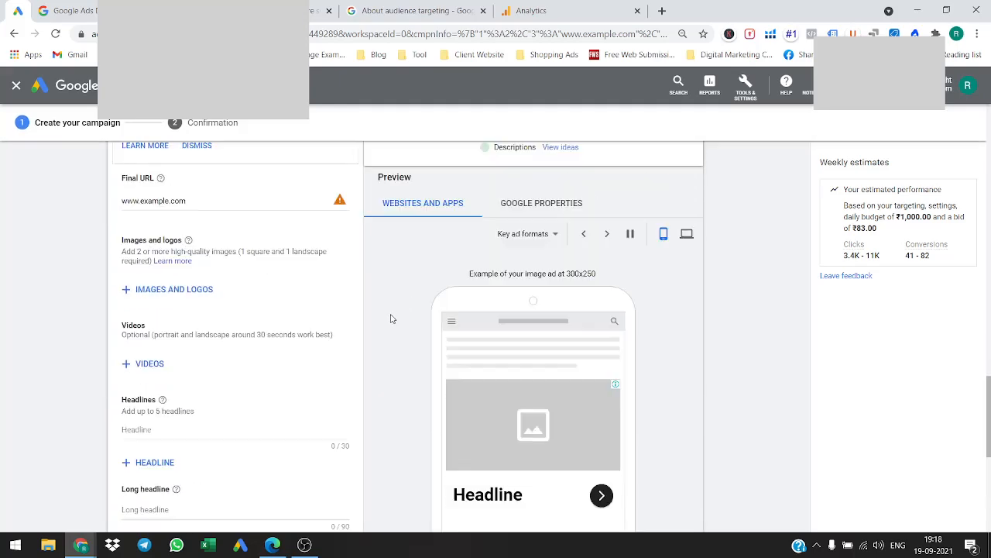
scroll(371, 287, up, 1)
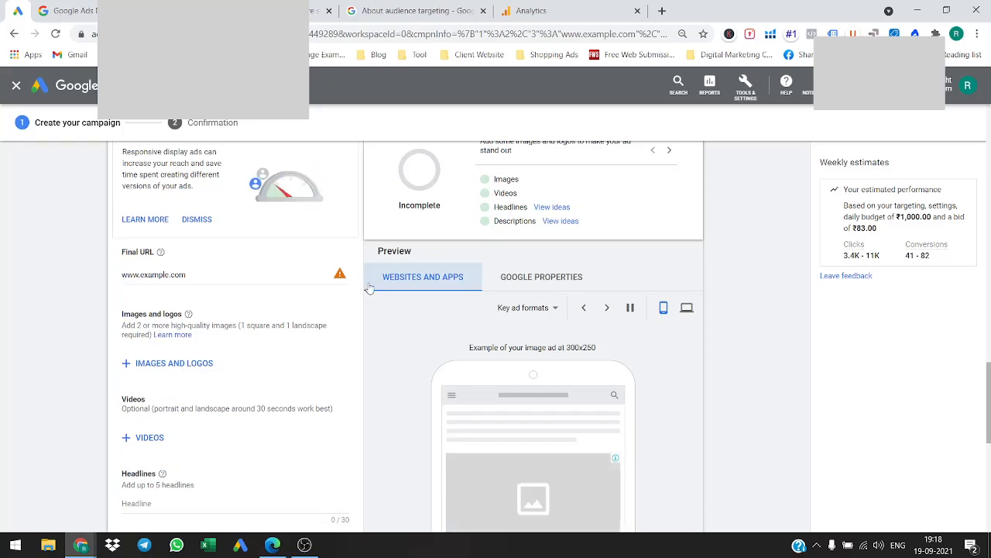
scroll(370, 288, down, 5)
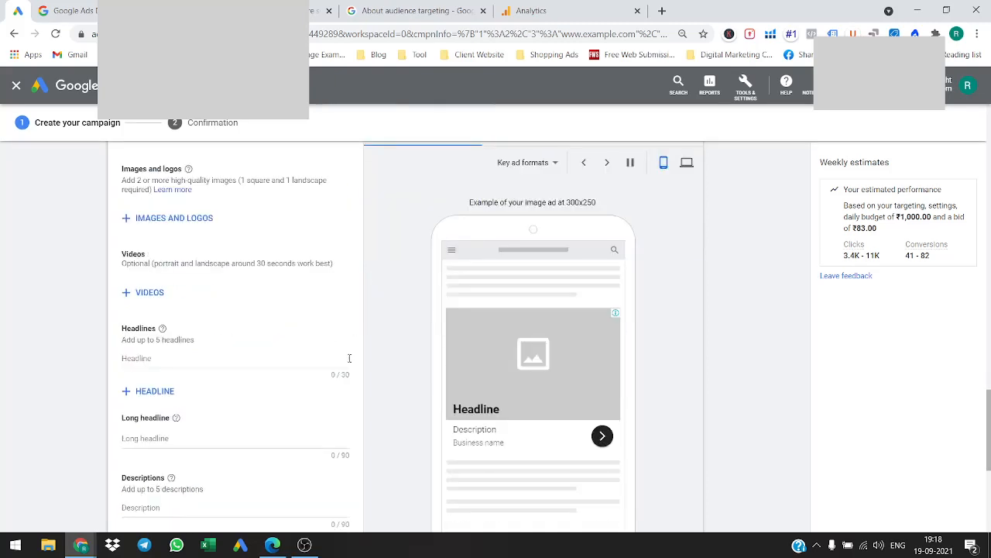
scroll(379, 402, up, 2)
scroll(379, 402, up, 2)
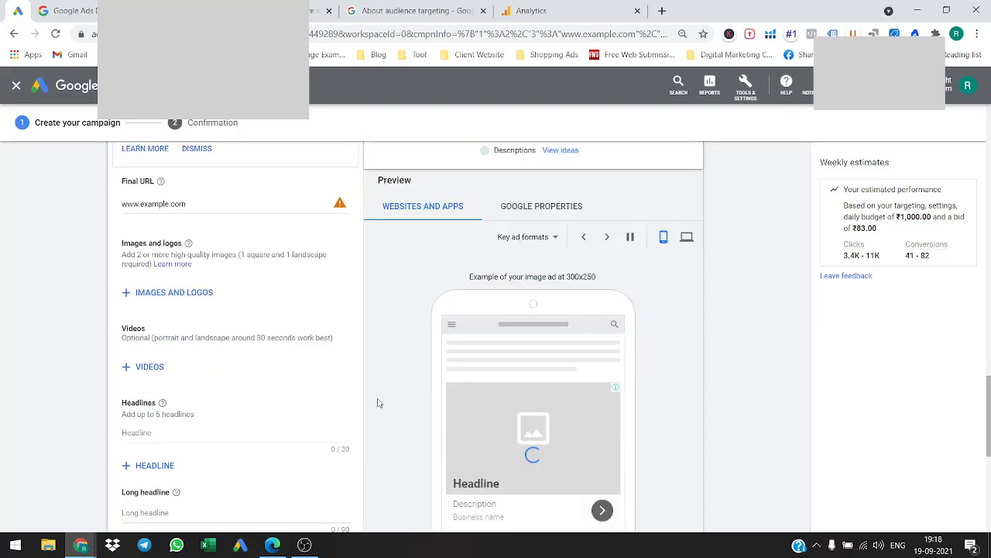
click(194, 301)
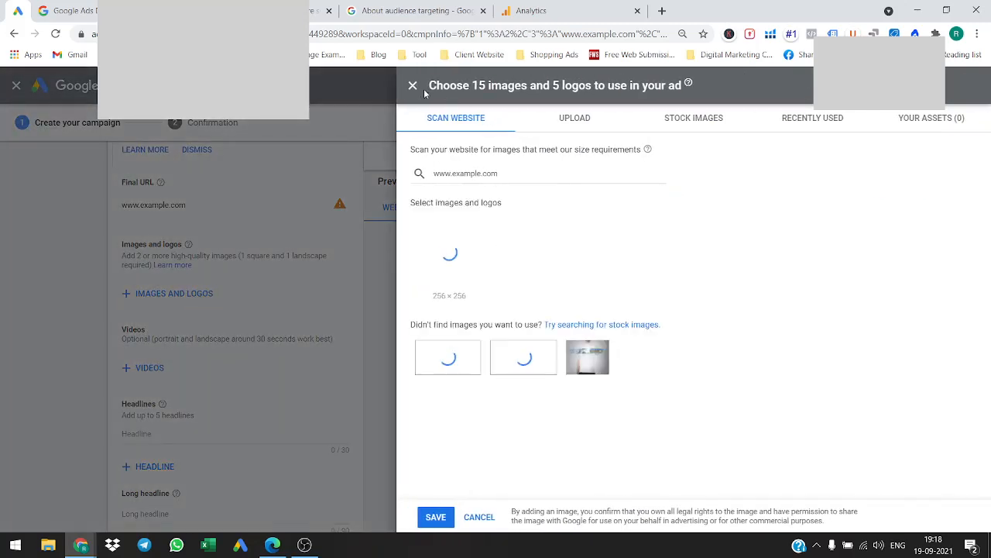
click(413, 85)
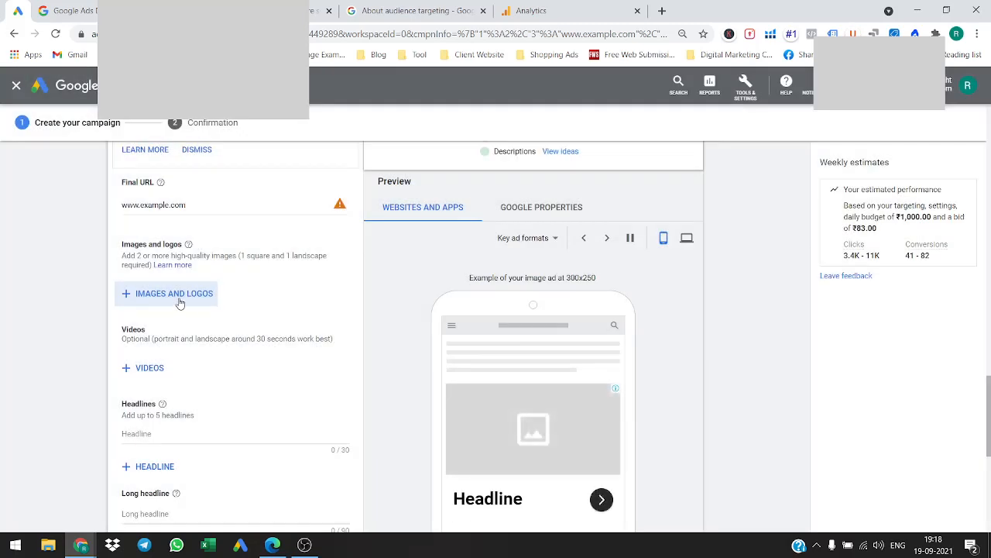
scroll(609, 290, down, 1)
scroll(609, 290, up, 1)
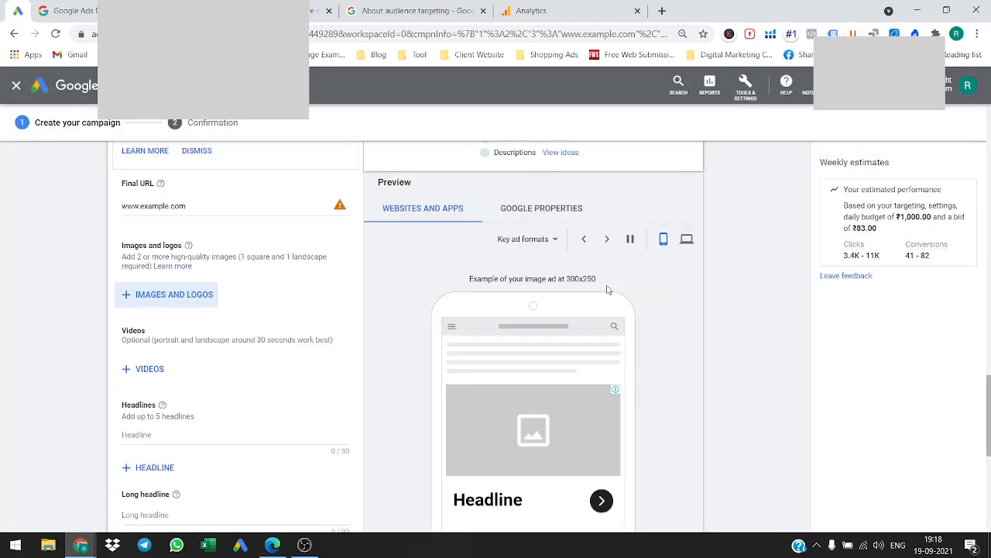
Preview the responsive display ad on mobile, switching from key ad formats to image ads and paging through the examples.
scroll(656, 316, down, 1)
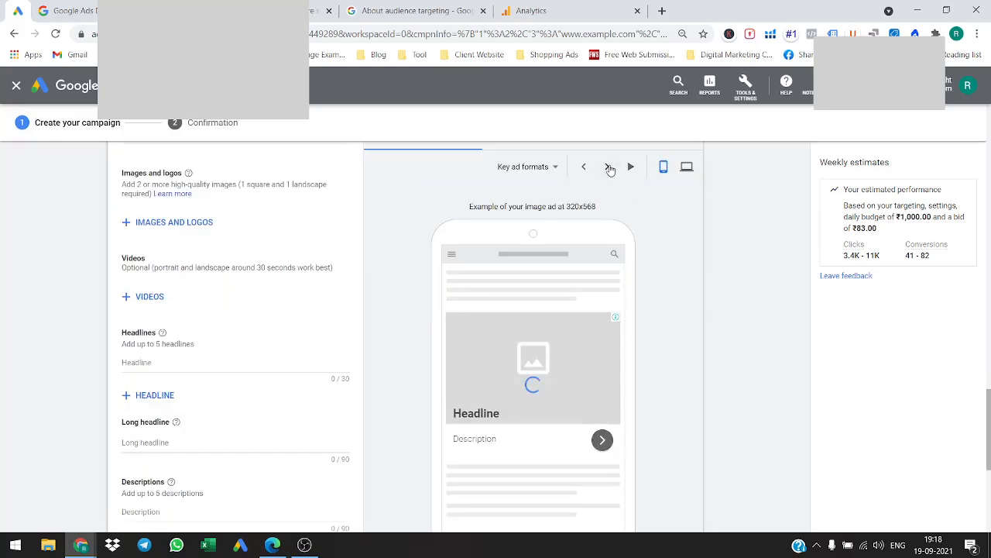
click(610, 168)
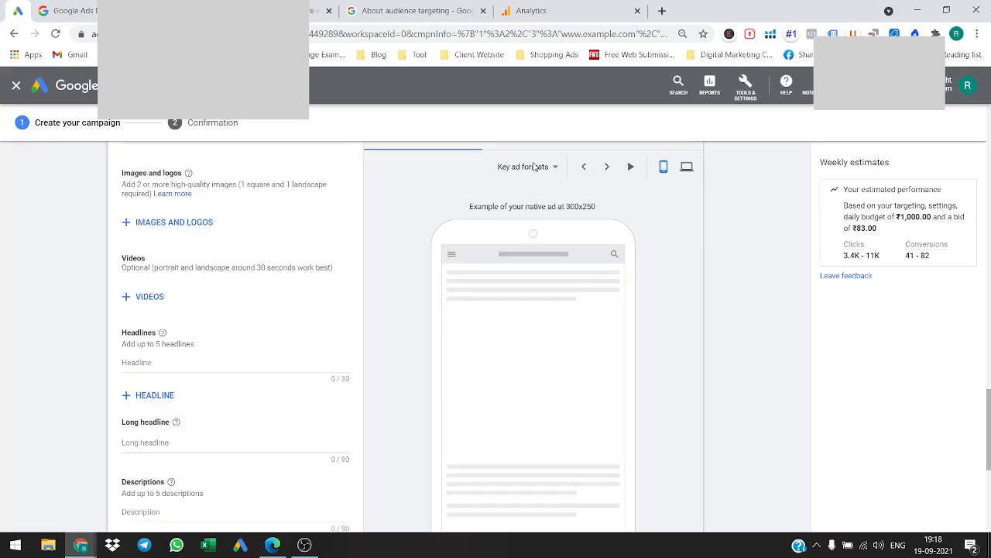
click(559, 166)
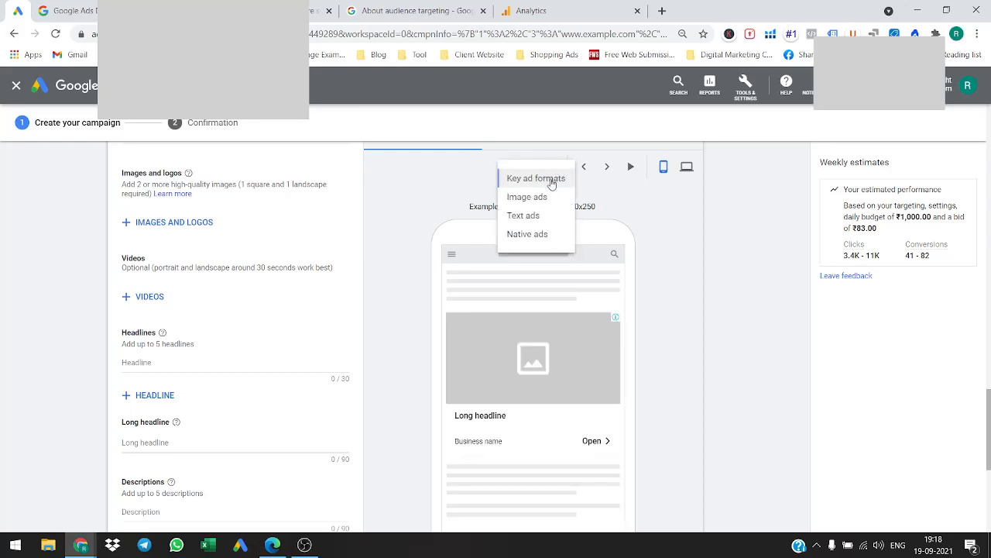
click(543, 199)
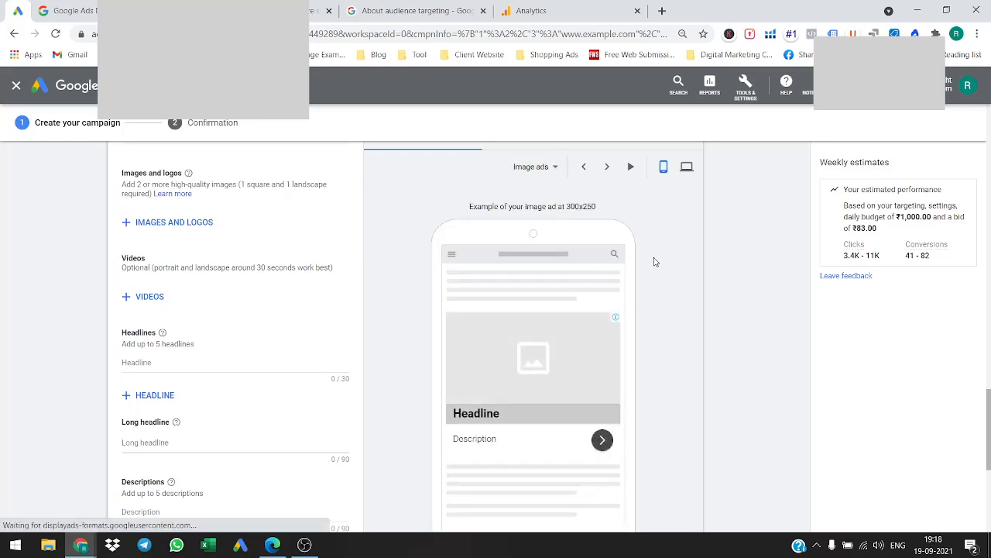
click(611, 169)
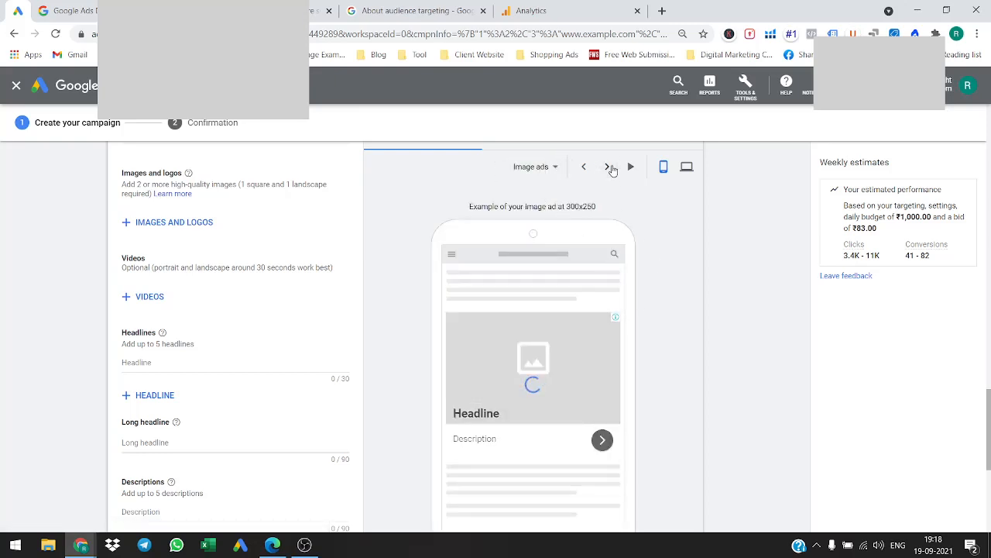
click(611, 169)
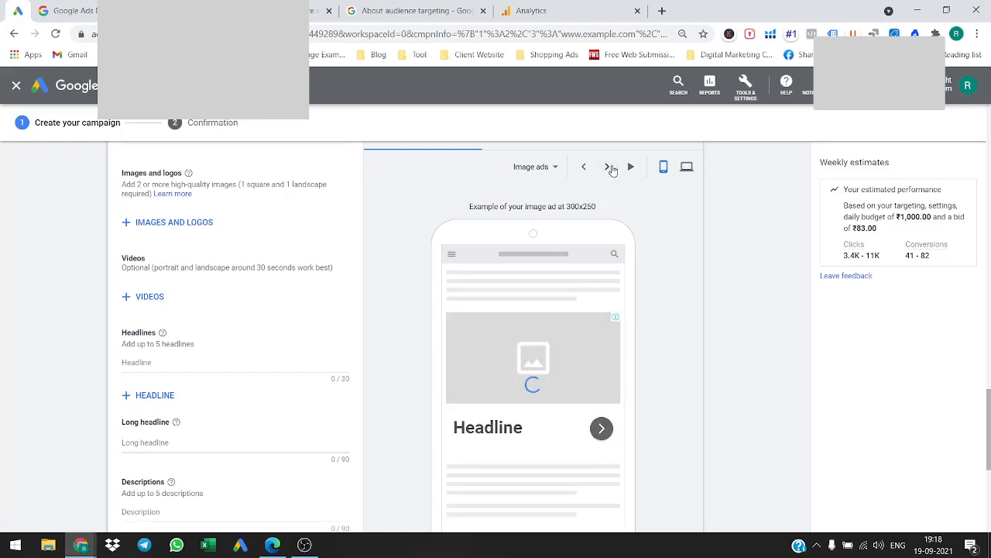
click(607, 169)
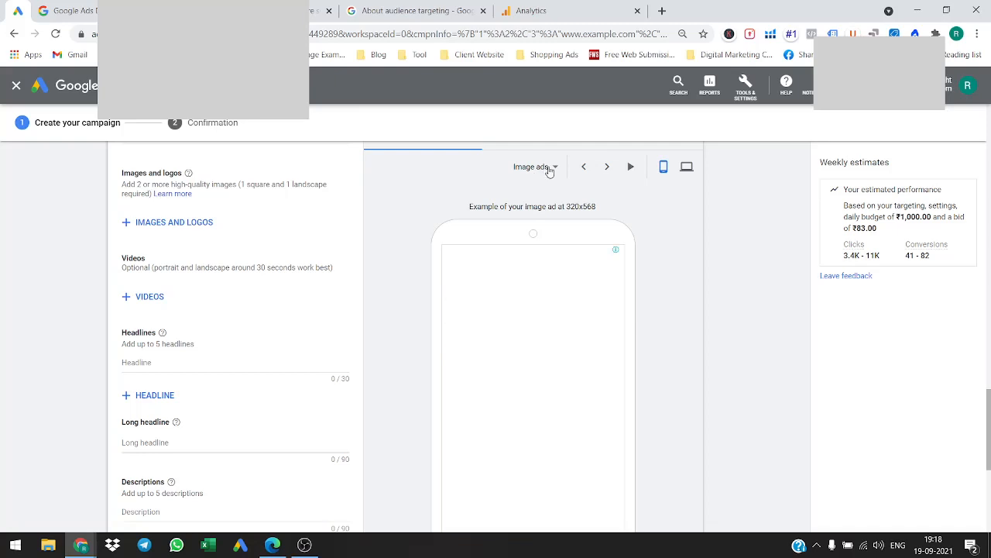
Examine the rest of the responsive display ad form, including the long headline, descriptions, business name and additional options.
scroll(654, 227, down, 1)
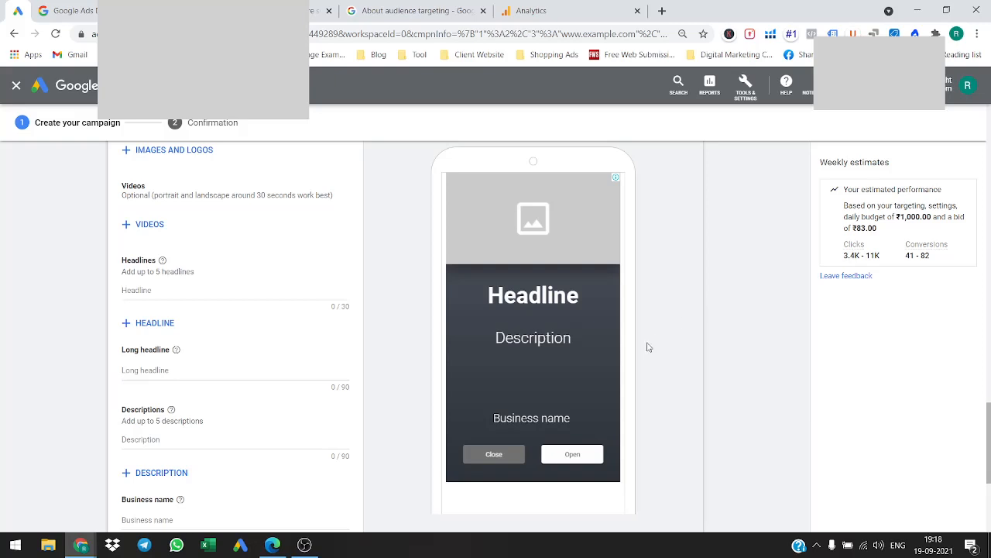
scroll(648, 347, down, 3)
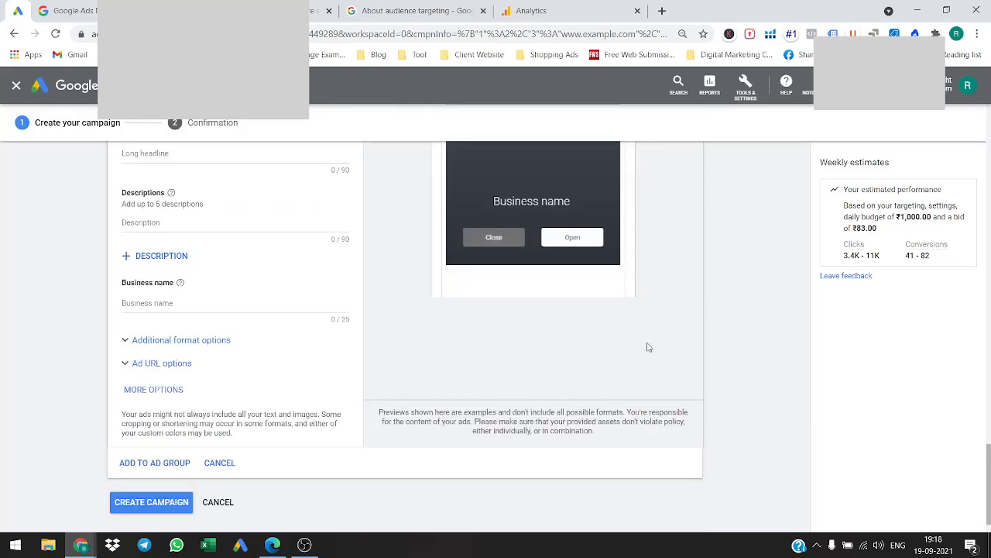
scroll(648, 347, up, 2)
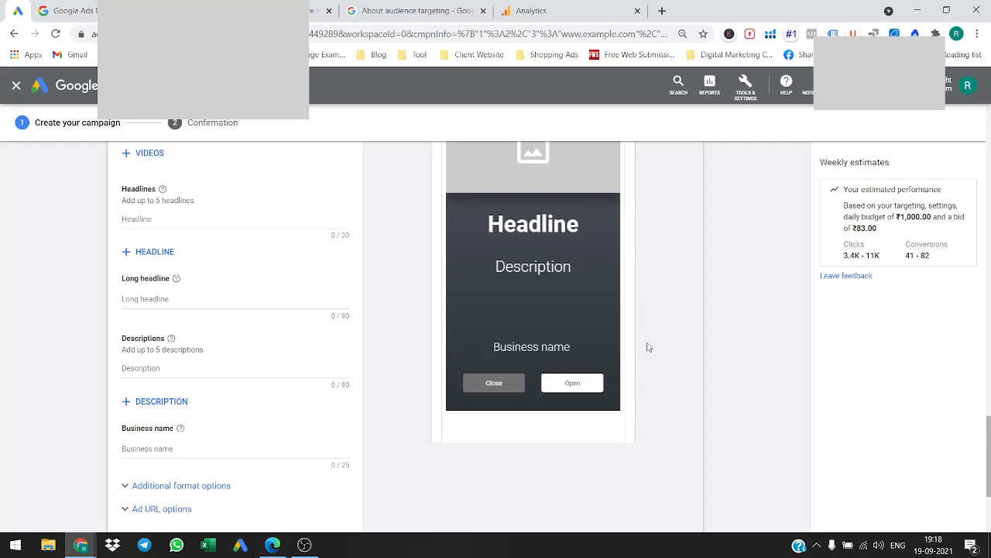
scroll(648, 347, up, 6)
scroll(648, 347, down, 4)
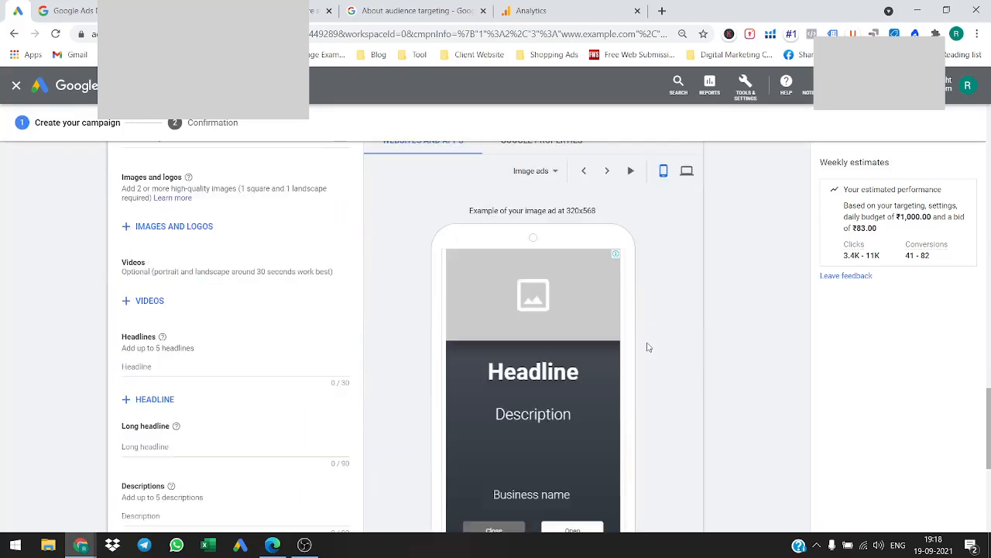
scroll(648, 347, down, 1)
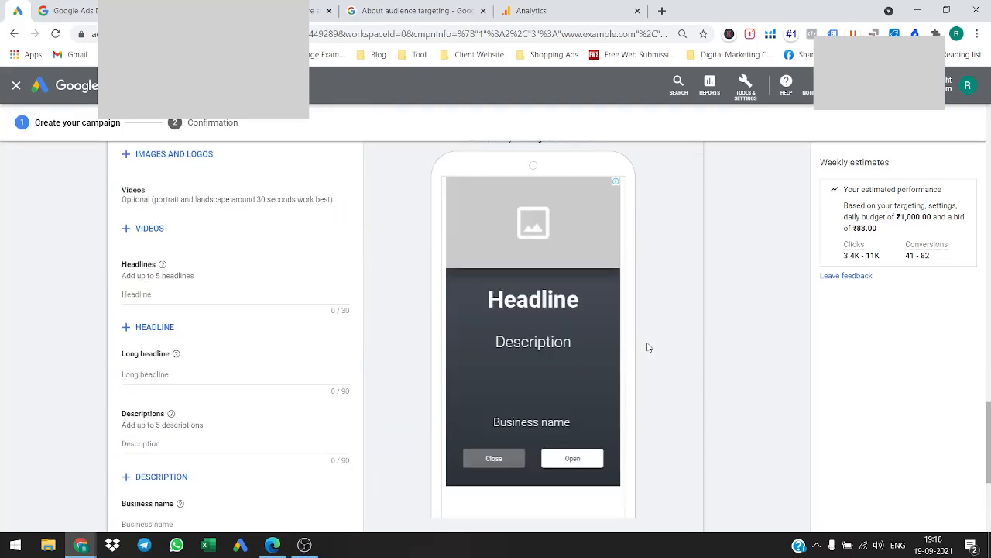
click(260, 375)
scroll(259, 436, down, 2)
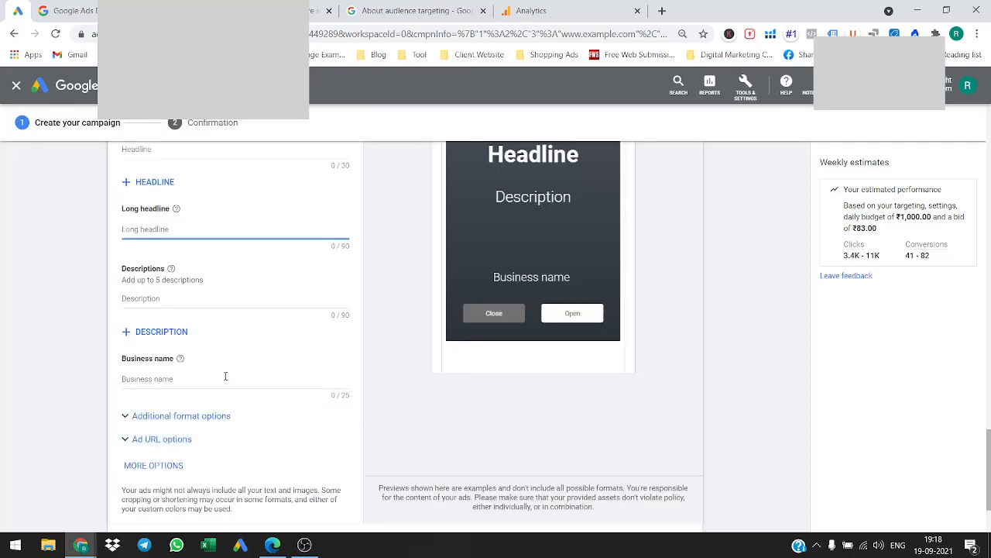
scroll(277, 442, up, 5)
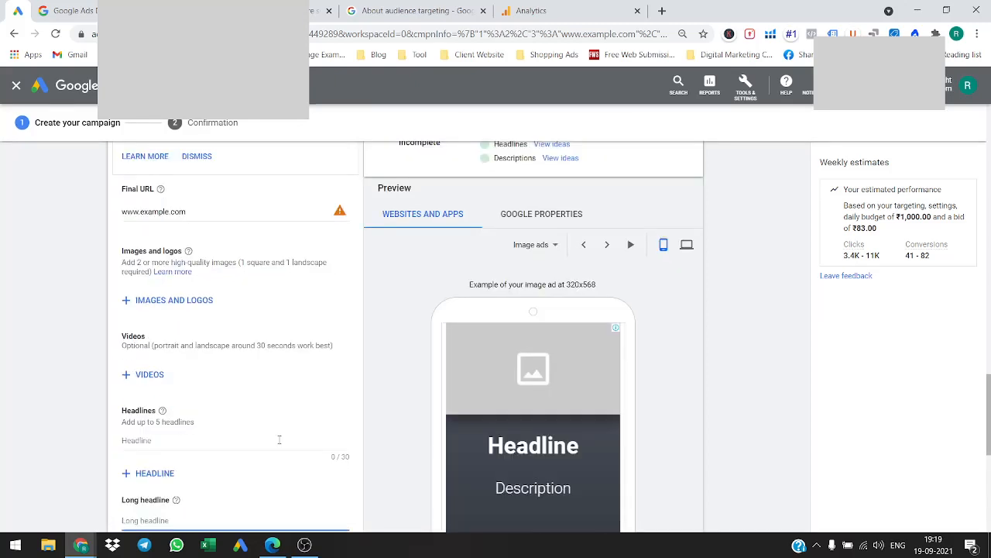
scroll(280, 444, up, 1)
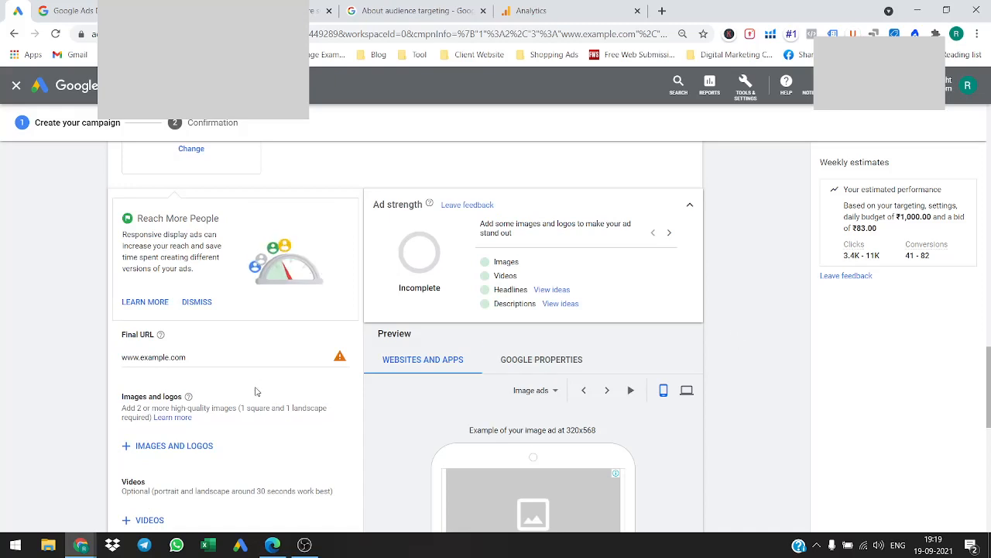
Cancel the Smart display campaign setup and leave without saving the campaign.
scroll(246, 403, down, 7)
click(217, 508)
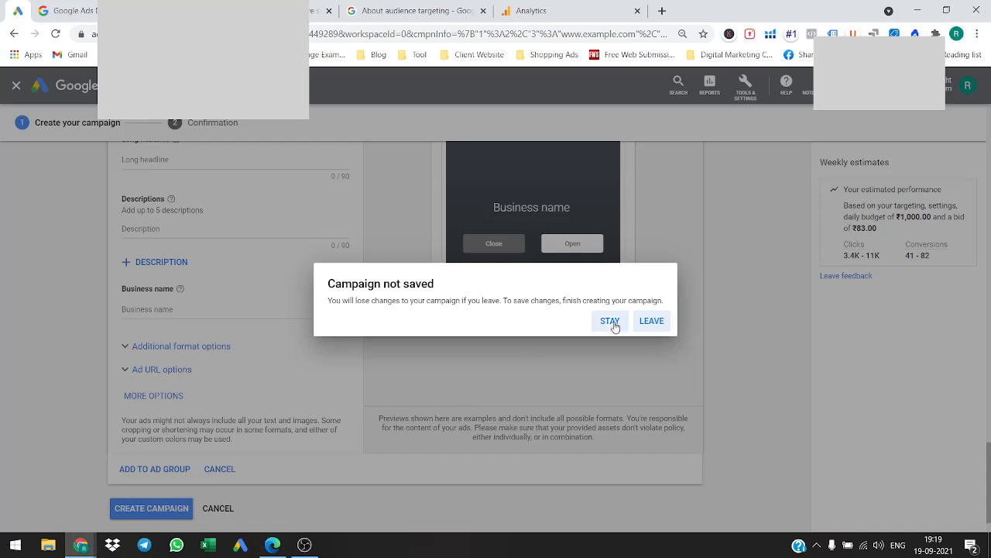
click(651, 320)
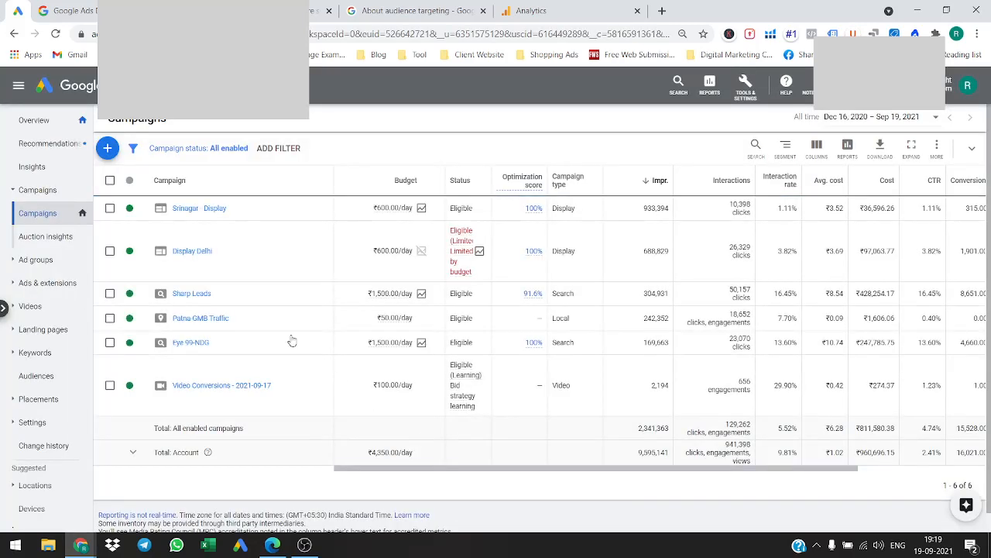
Start a new campaign with the Leads goal, the Display type and the Standard display campaign subtype.
click(108, 150)
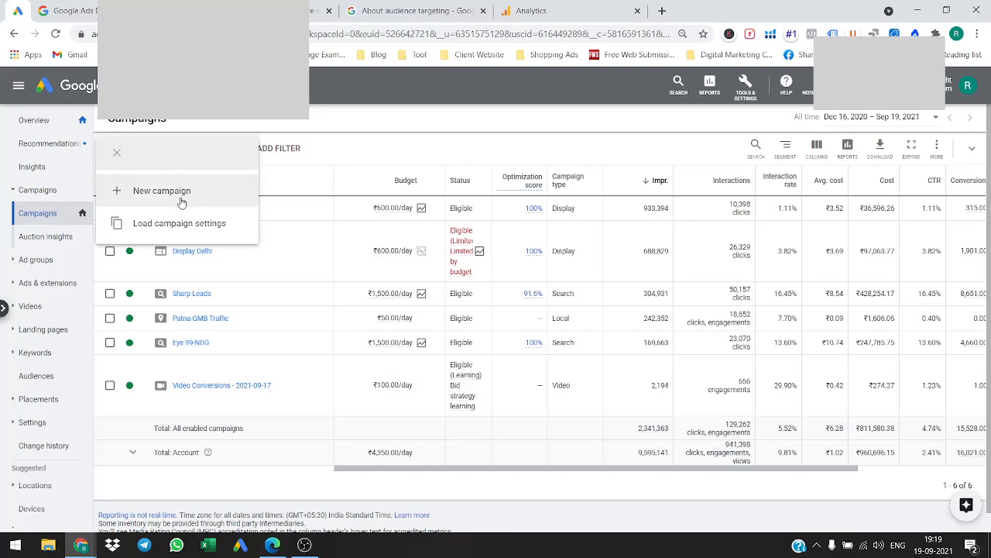
click(169, 191)
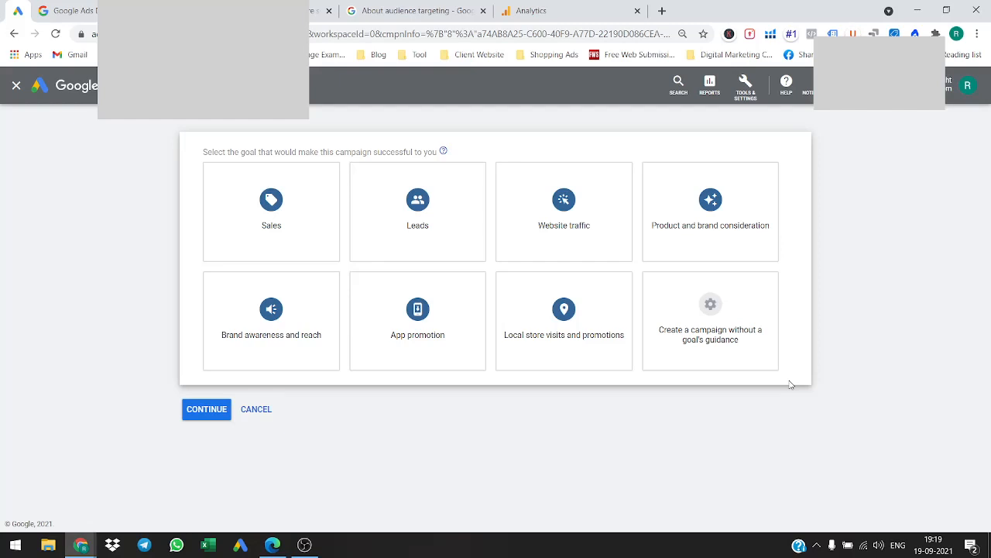
click(446, 233)
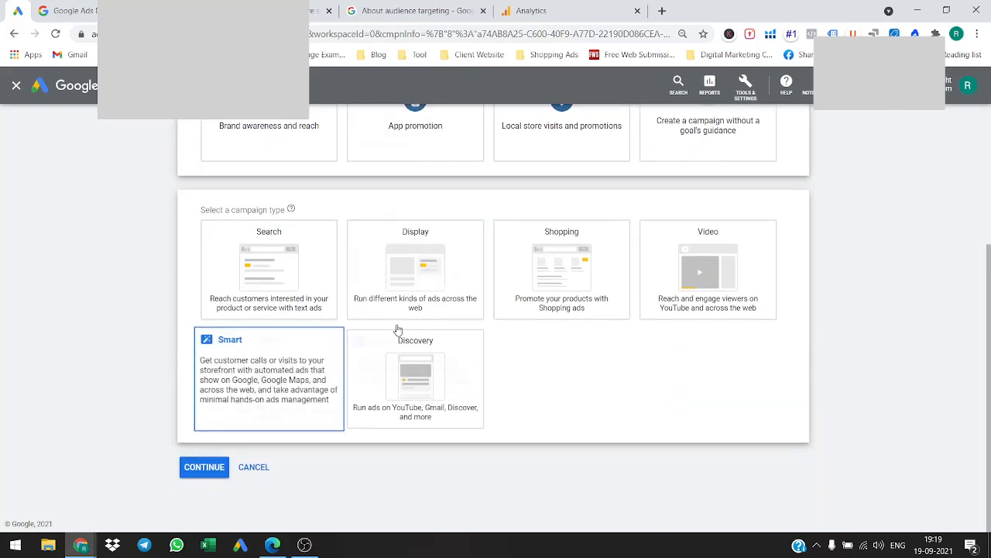
click(427, 277)
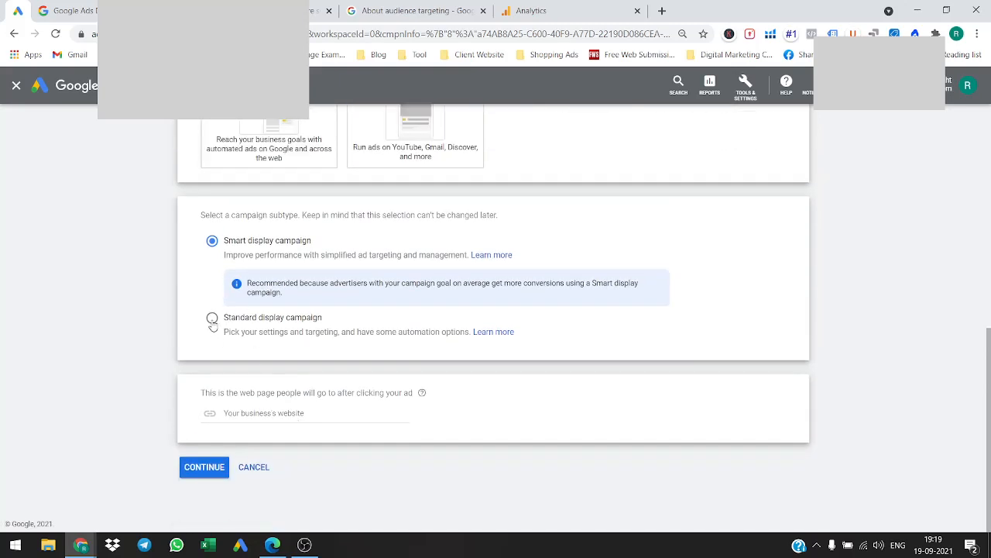
click(212, 317)
click(336, 379)
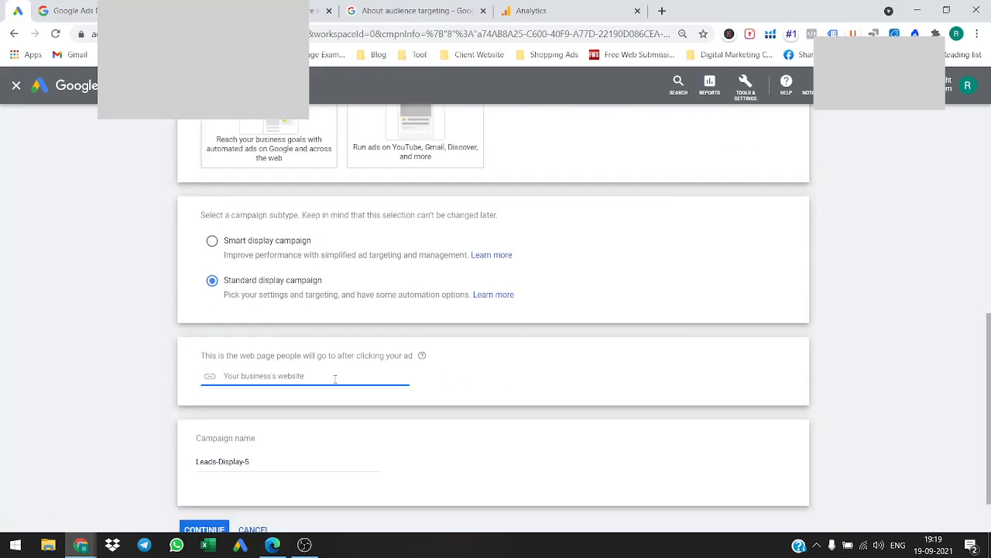
text(Www)
key(BackSpace)
text(w)
click(444, 442)
scroll(502, 417, down, 1)
click(277, 396)
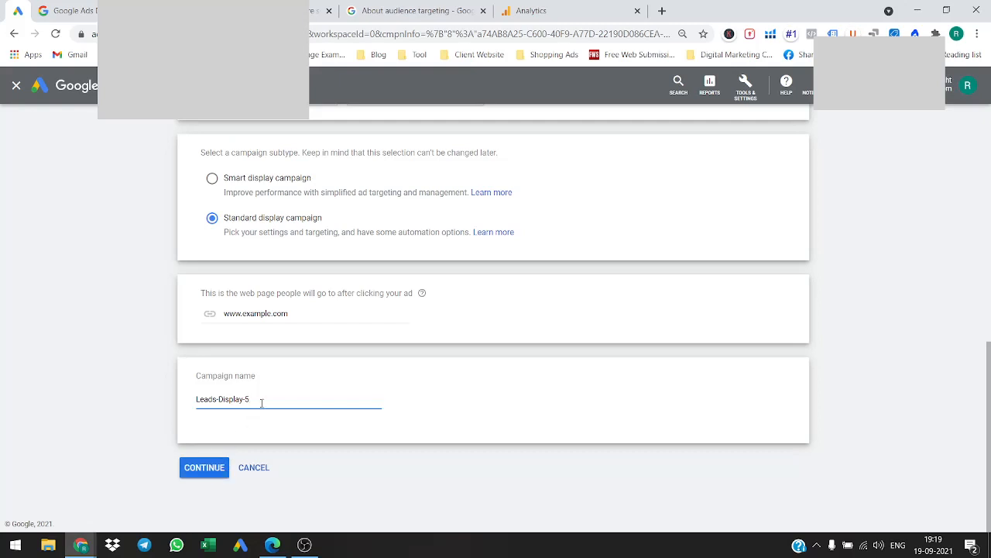
drag(321, 400, 113, 414)
text(DEMO)
click(203, 468)
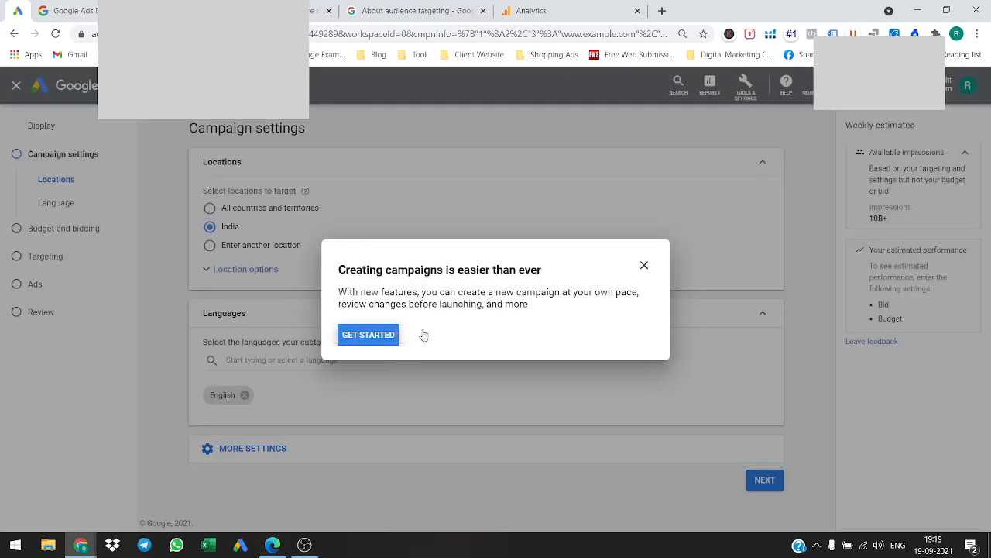
Go through the introductory guide to the new campaign setup and close it.
click(376, 340)
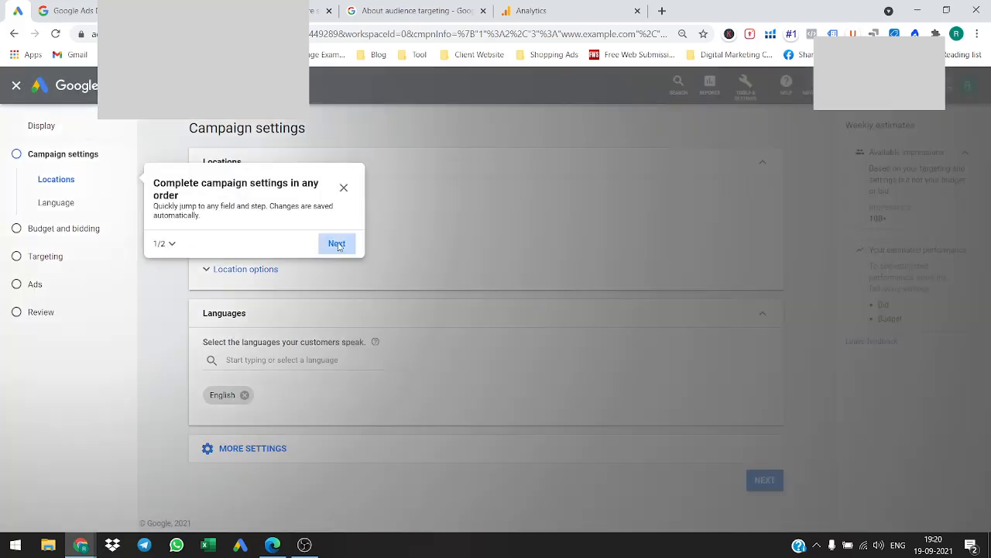
click(332, 303)
click(333, 313)
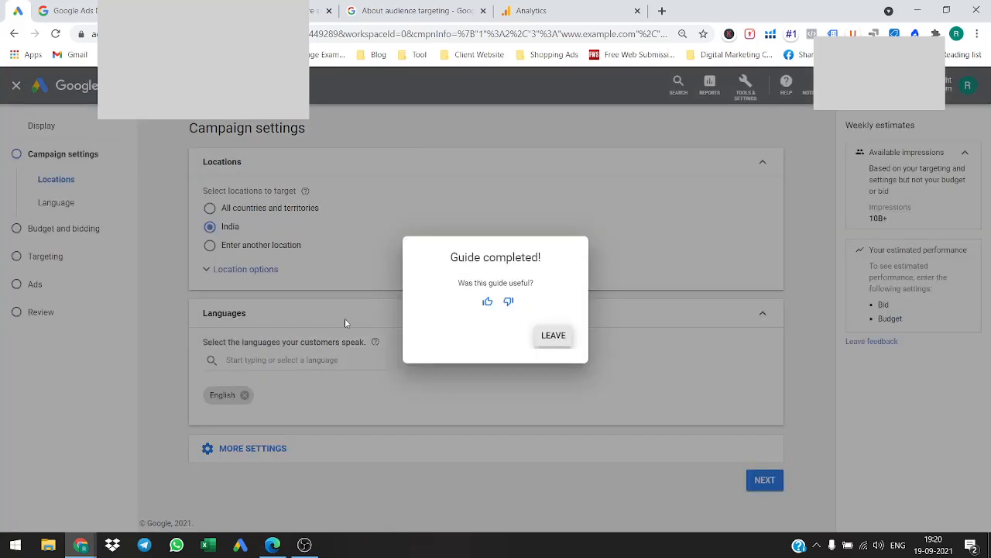
click(554, 340)
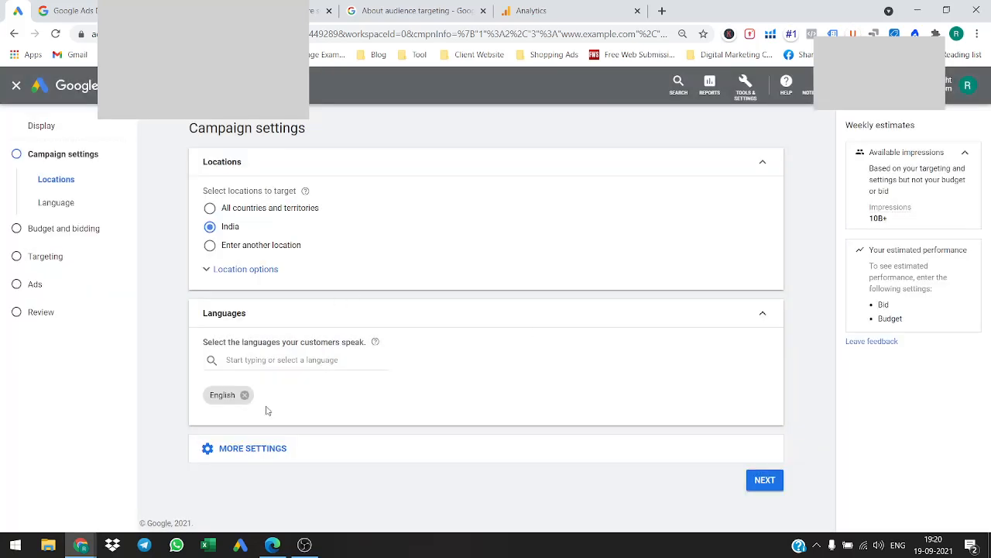
Expand the additional campaign settings and the location options, and review the target and exclude choices.
click(252, 454)
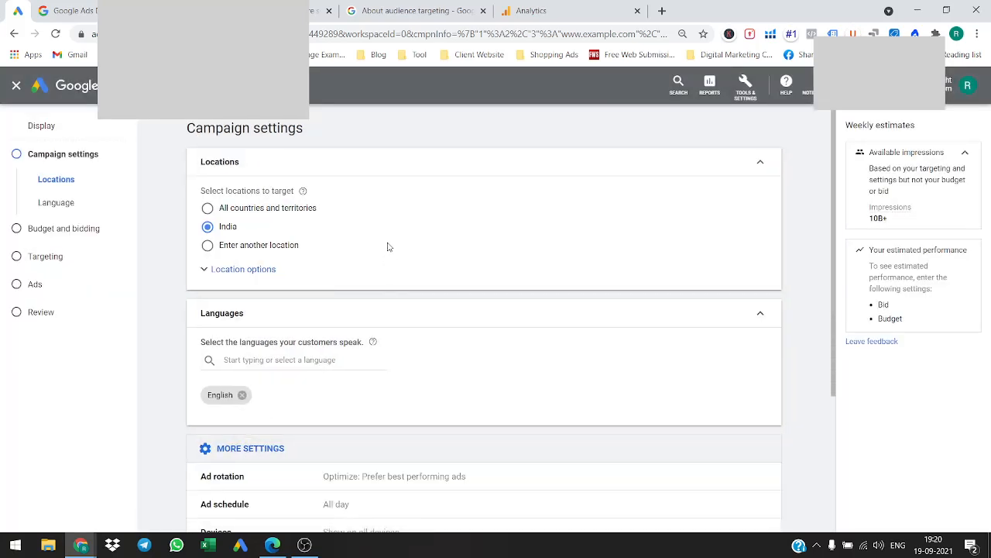
scroll(387, 245, down, 3)
scroll(447, 328, up, 3)
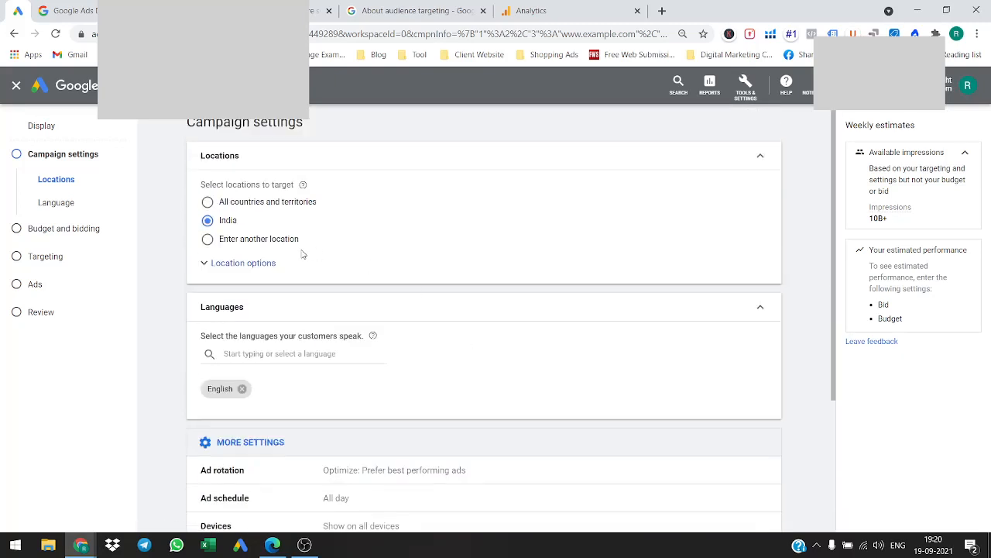
click(234, 265)
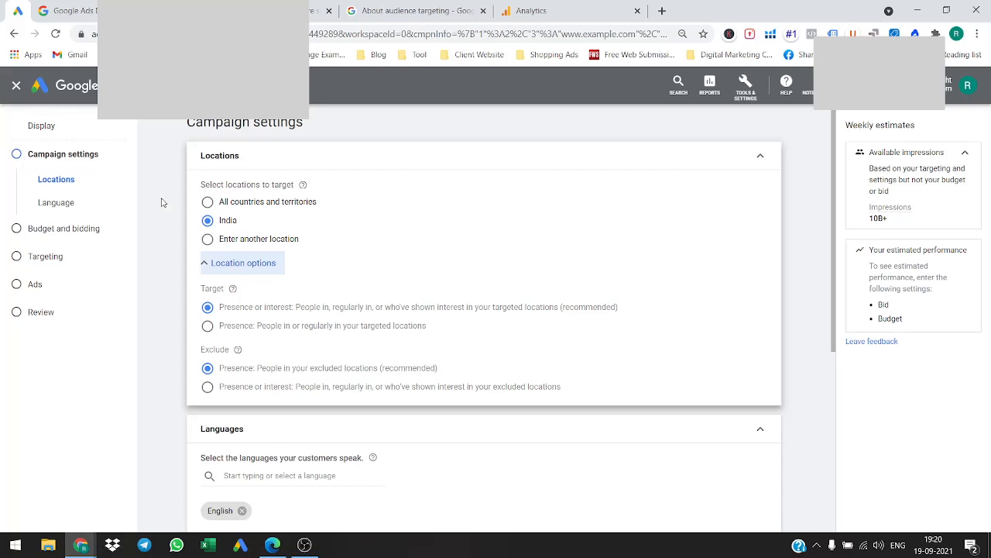
scroll(447, 315, down, 2)
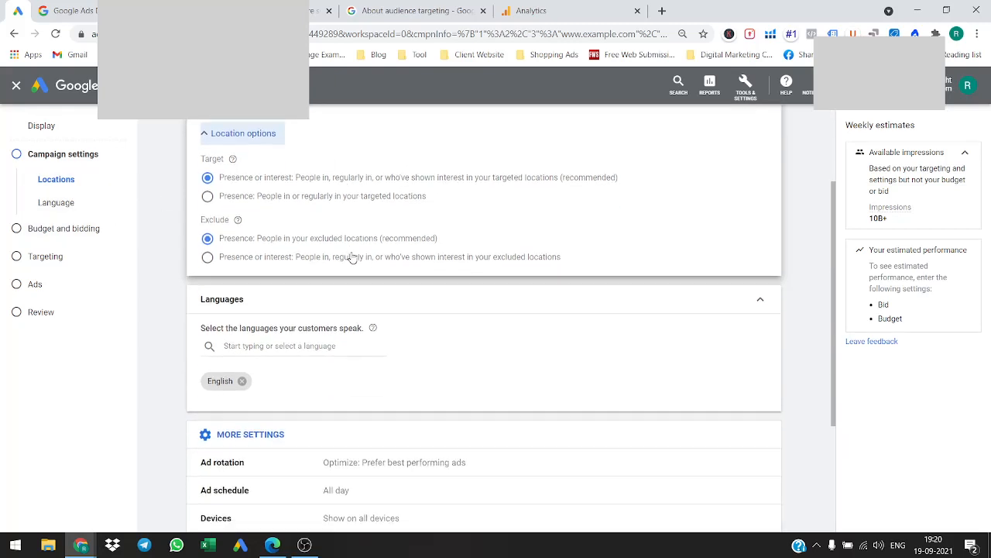
scroll(333, 225, down, 1)
scroll(372, 226, up, 1)
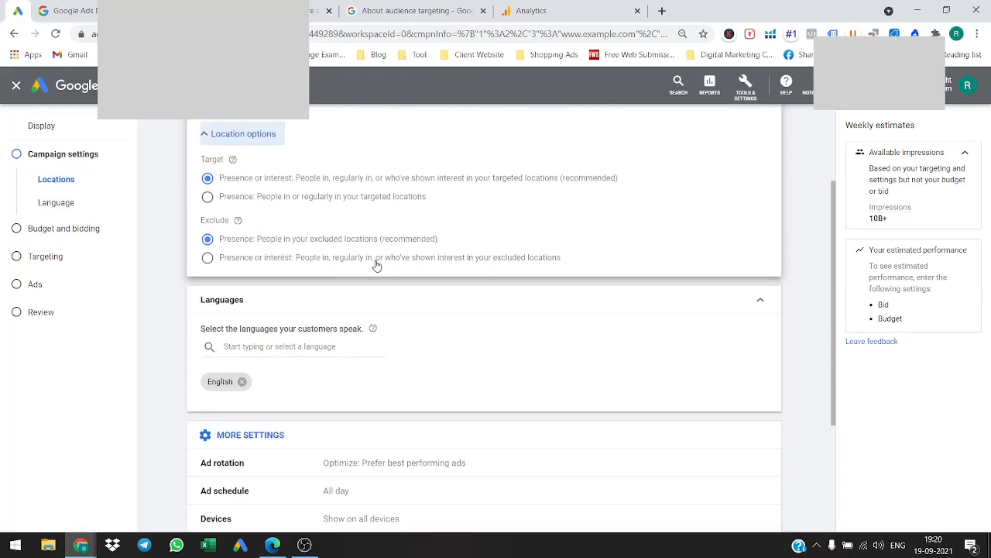
Remove English from the campaign's languages so that all languages are targeted.
scroll(377, 266, down, 2)
click(242, 256)
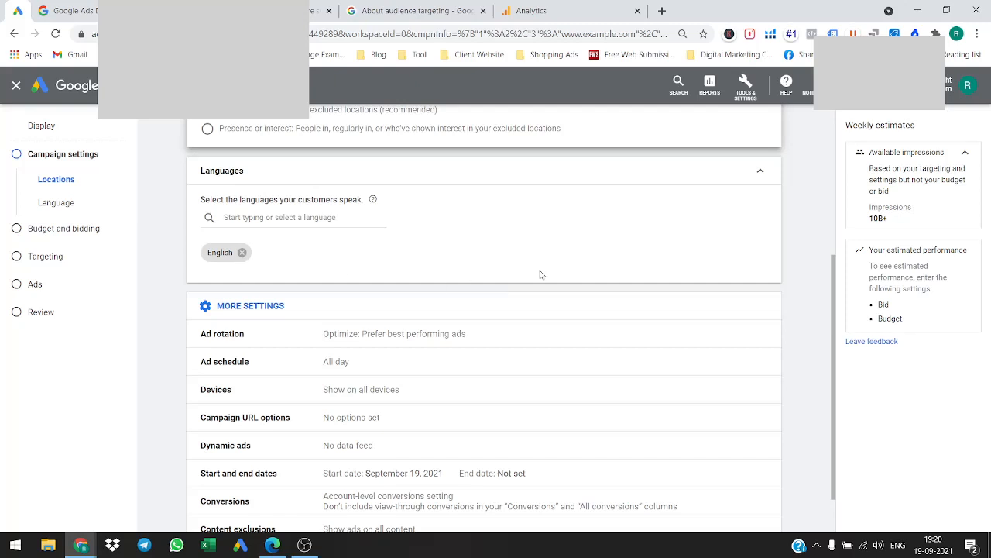
Open the campaign's ad rotation setting and review its options.
scroll(539, 274, down, 1)
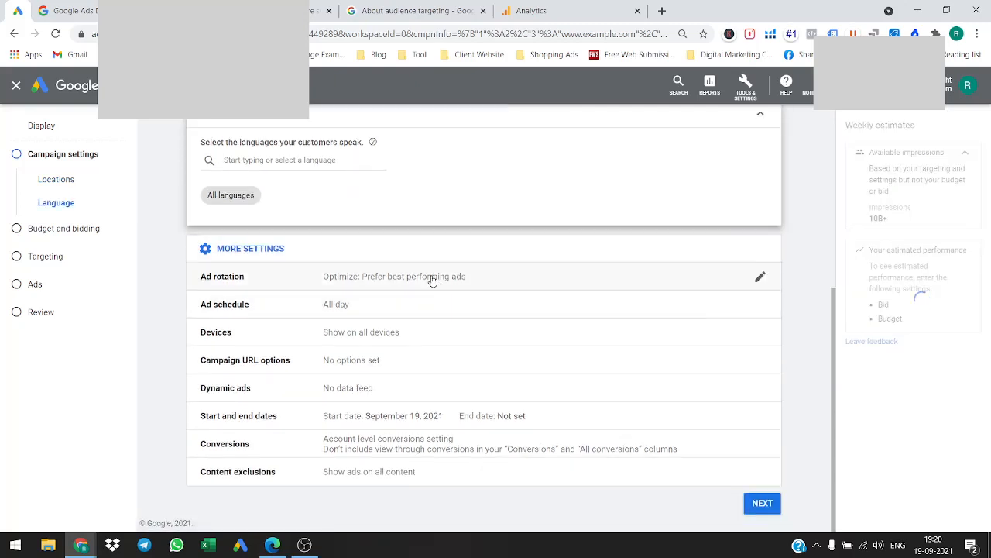
click(432, 279)
scroll(456, 308, down, 1)
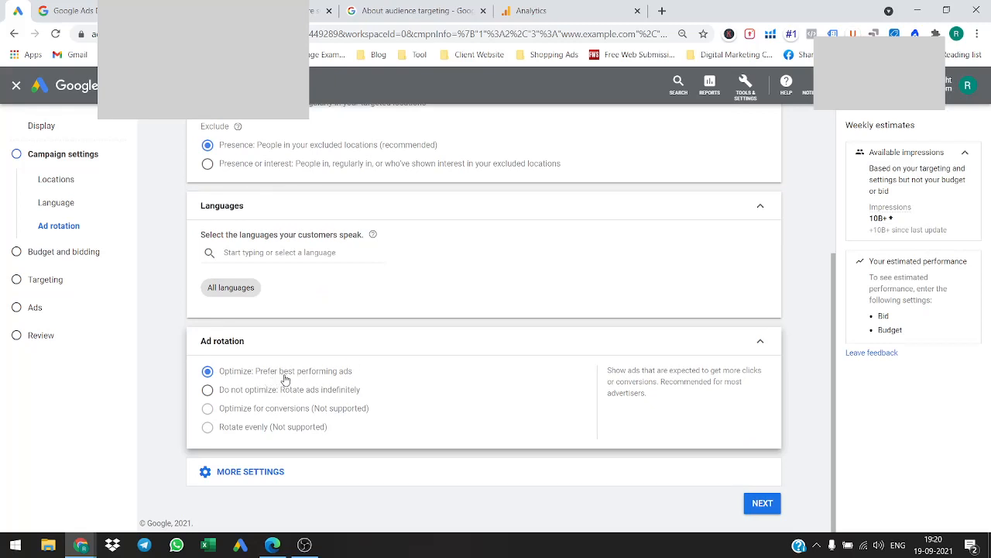
Set specific device targeting for the campaign, excluding computers and tablets so that only mobile phones are targeted.
click(277, 470)
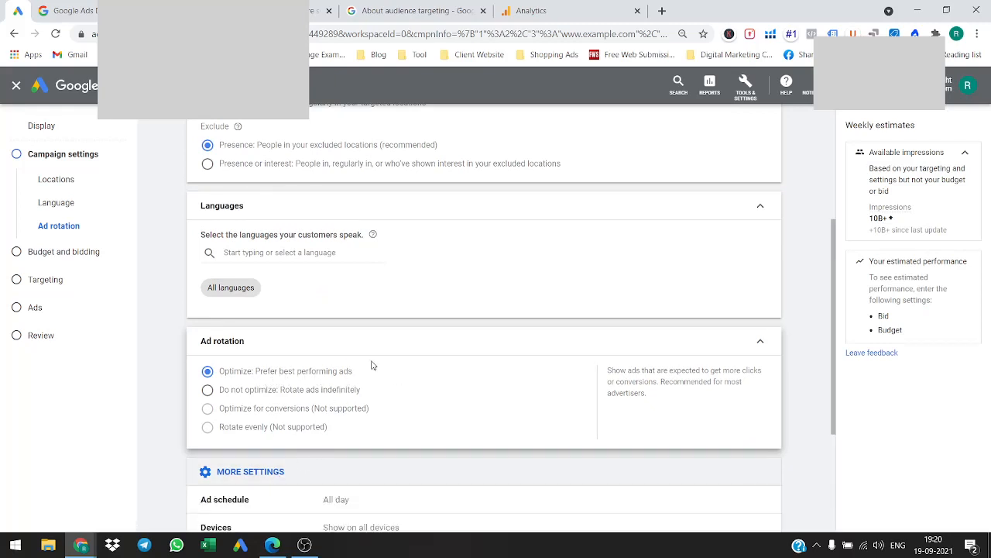
scroll(380, 368, down, 2)
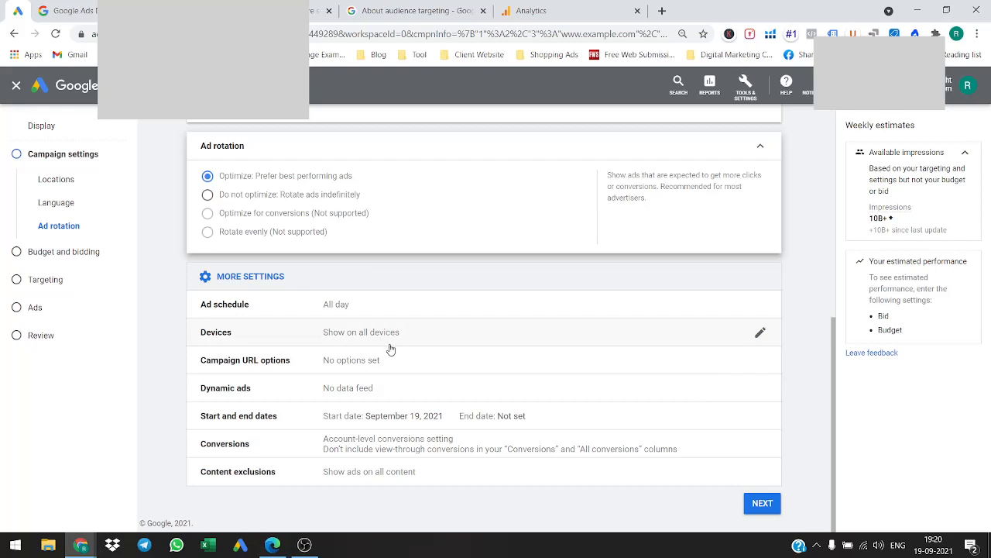
click(400, 341)
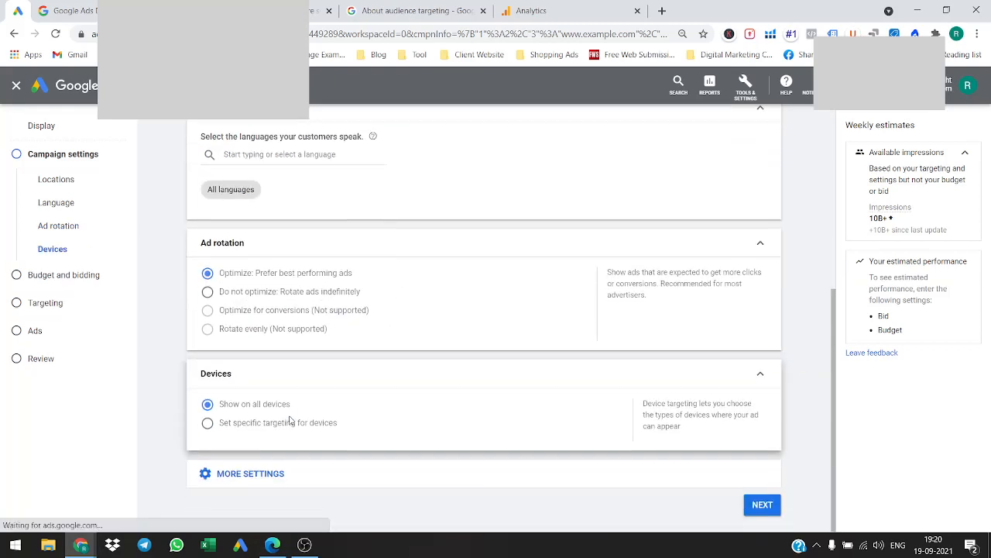
click(232, 421)
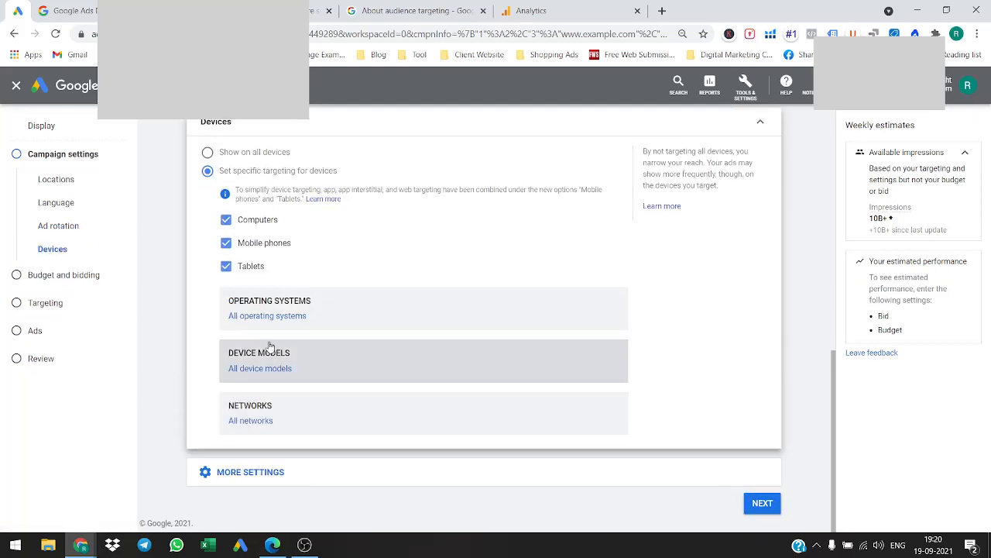
click(227, 272)
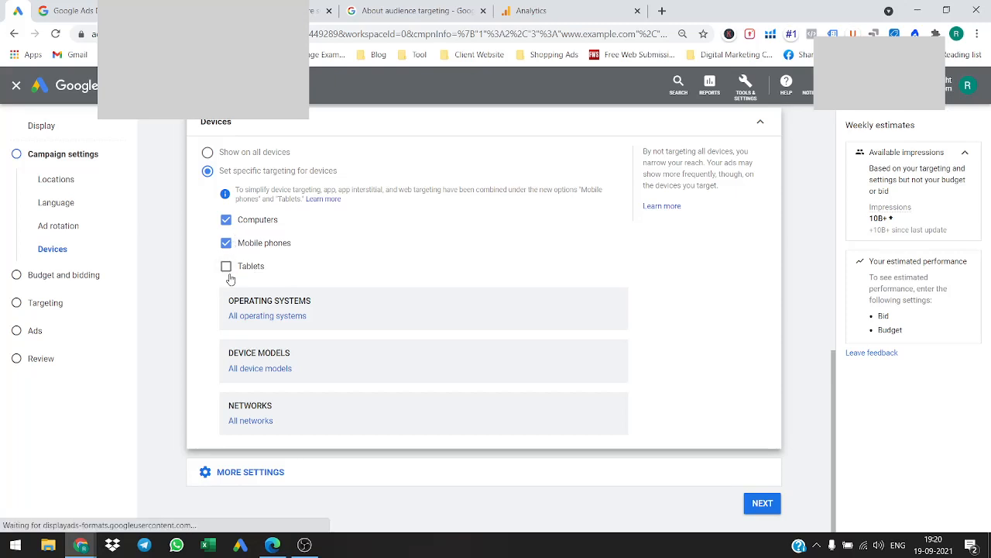
click(230, 221)
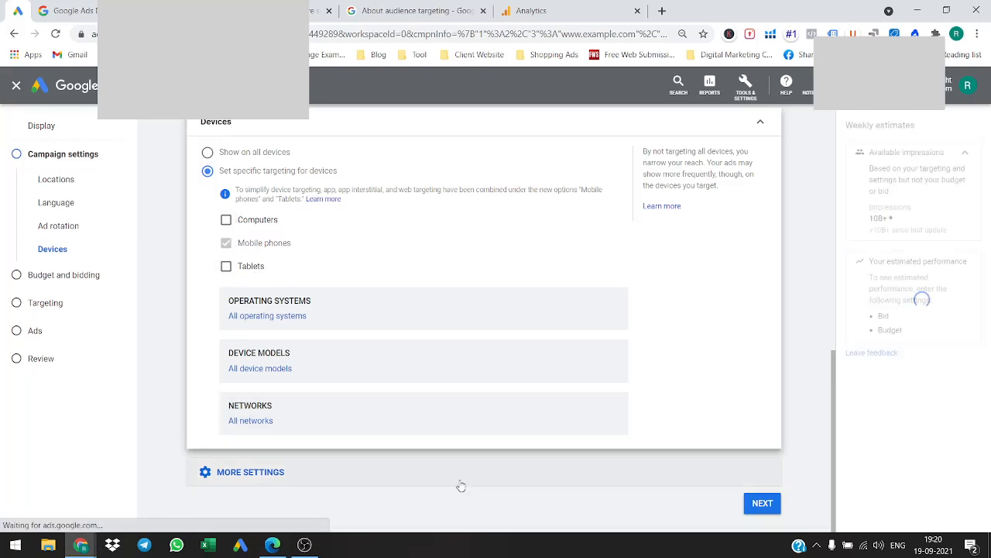
Choose campaign-specific conversion actions and save Sample_submit (All Web Site Data) as the selected conversion action.
click(414, 470)
scroll(411, 469, down, 3)
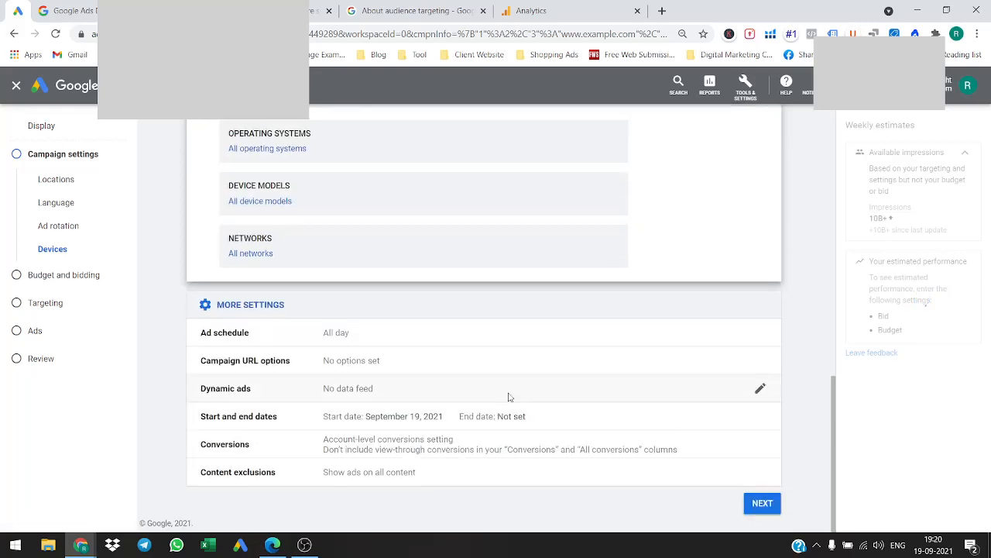
click(442, 447)
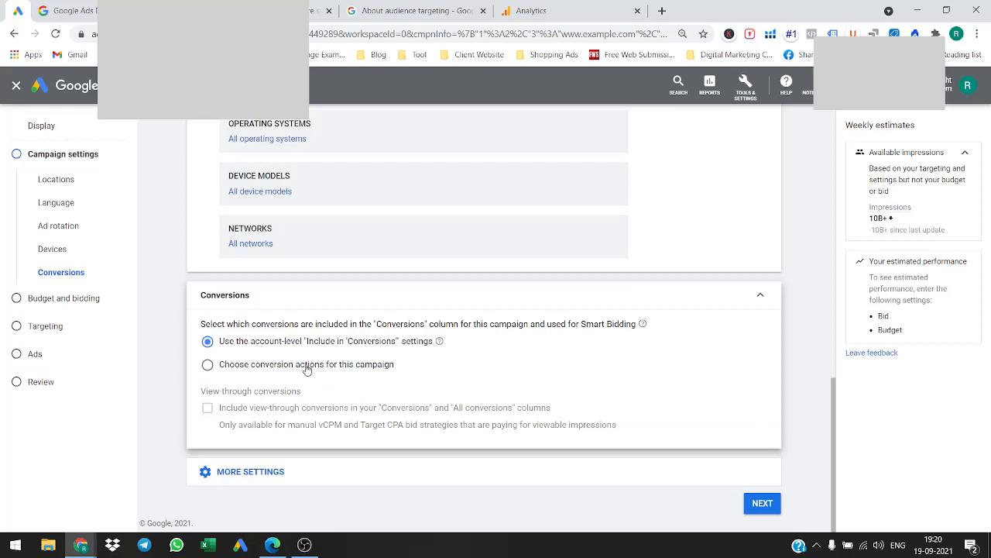
click(306, 367)
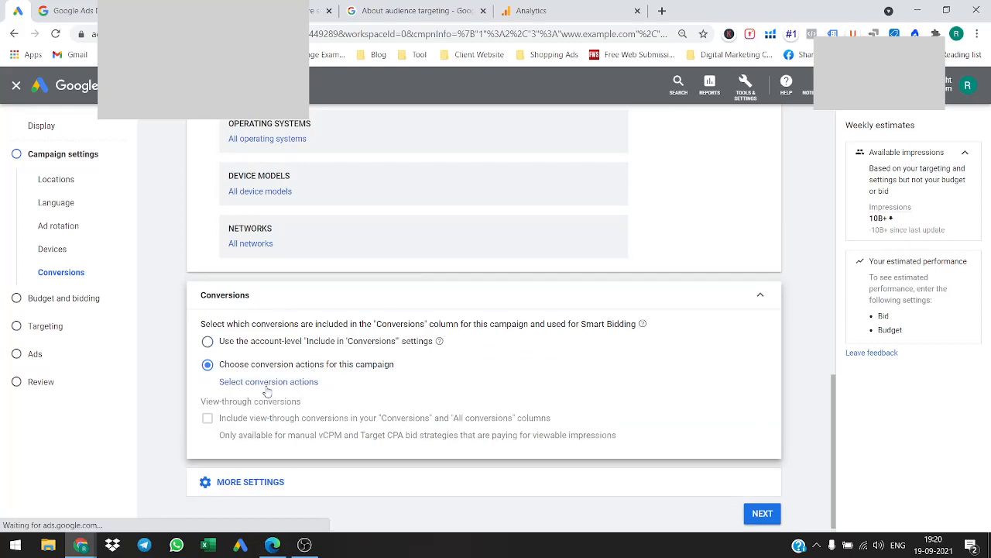
click(294, 383)
scroll(387, 325, down, 3)
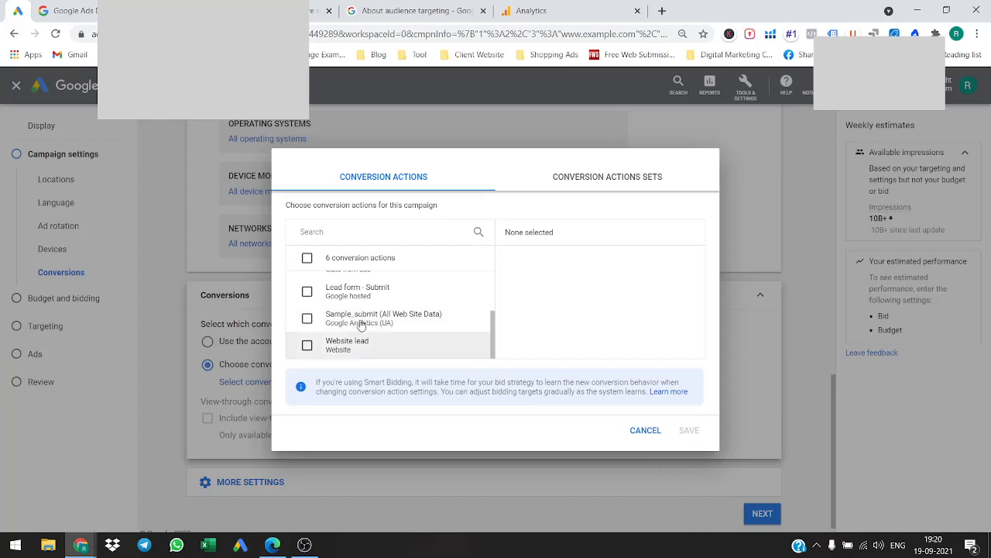
click(308, 319)
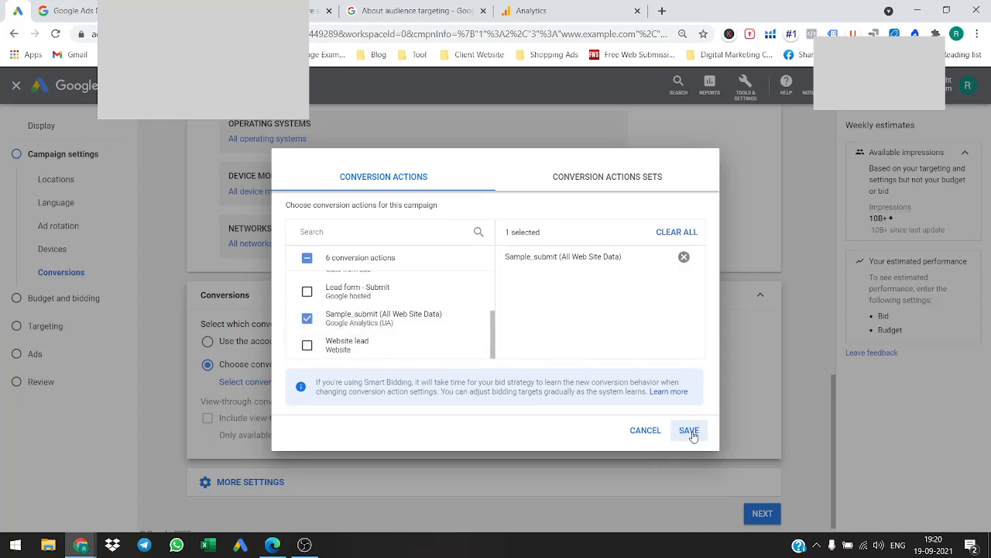
click(689, 430)
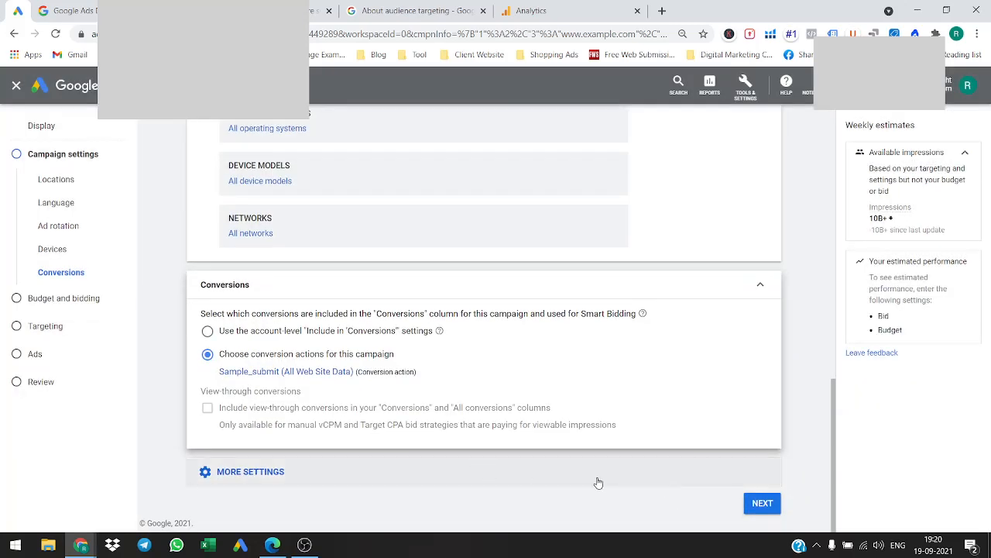
Open the campaign's dynamic ads setting and review it along with the remaining additional settings.
click(589, 477)
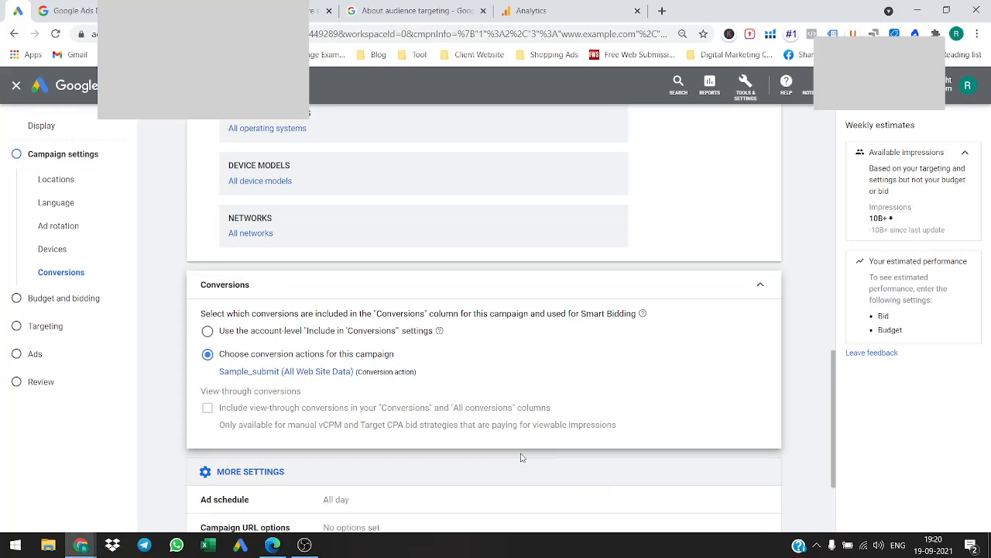
scroll(522, 458, down, 2)
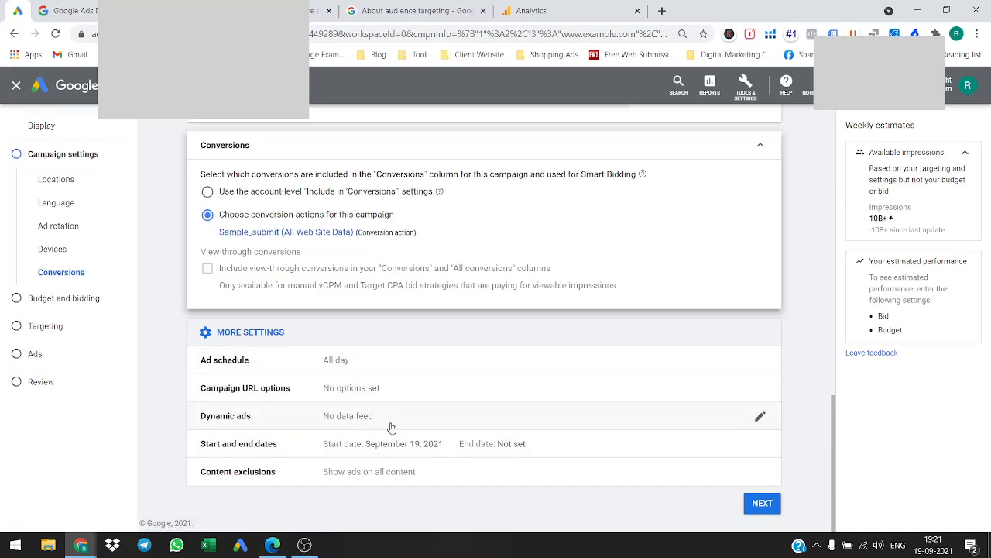
click(434, 430)
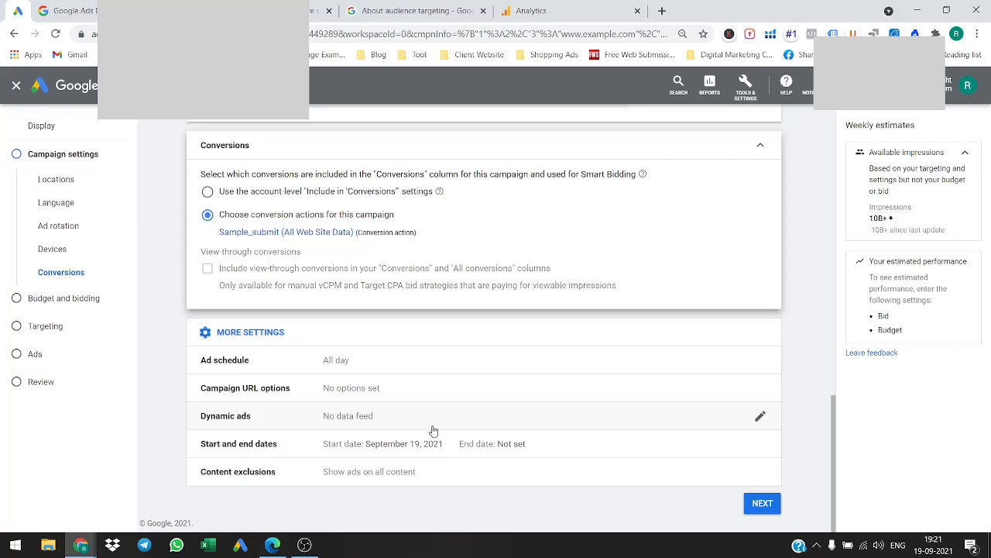
scroll(426, 409, down, 1)
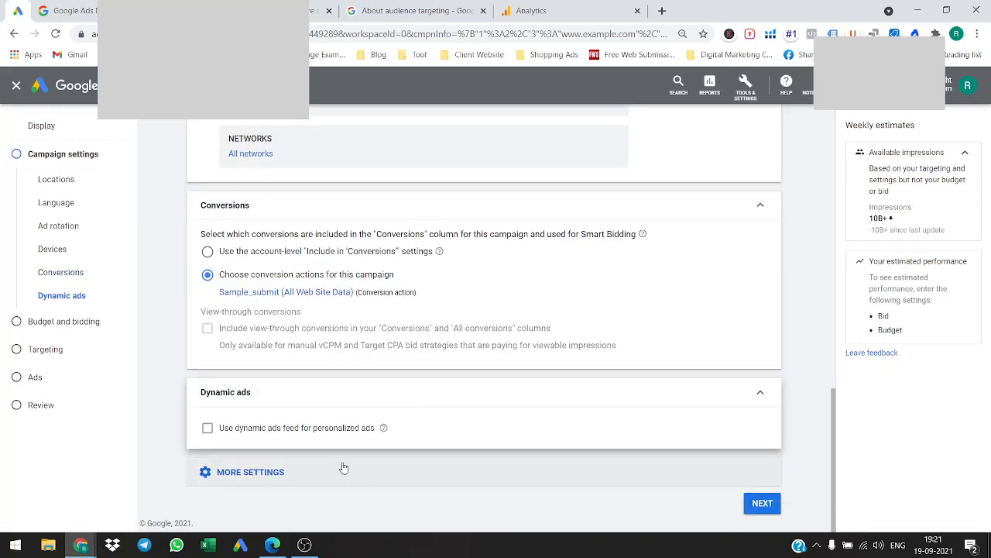
scroll(591, 397, down, 2)
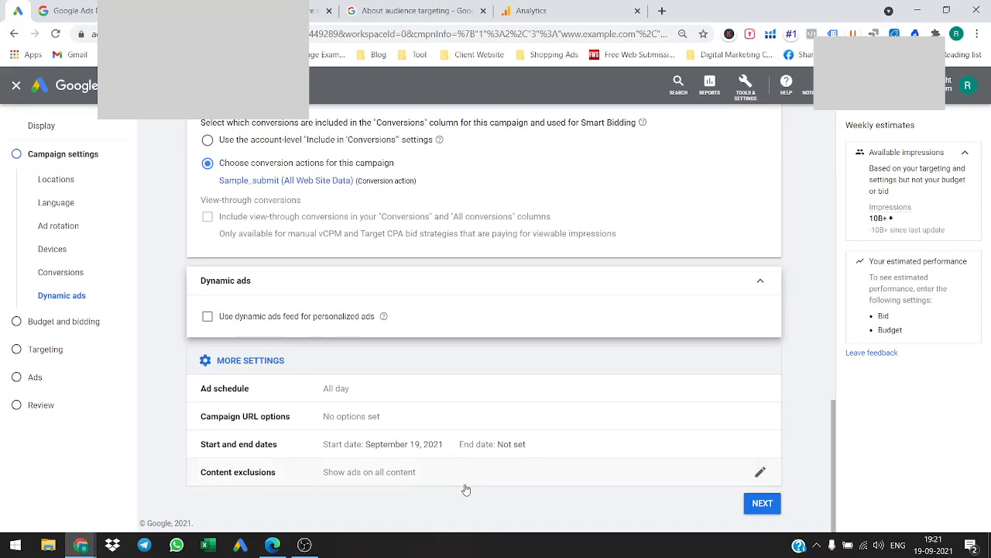
Continue to the budget and bidding section and look over its options.
click(756, 509)
scroll(293, 388, down, 2)
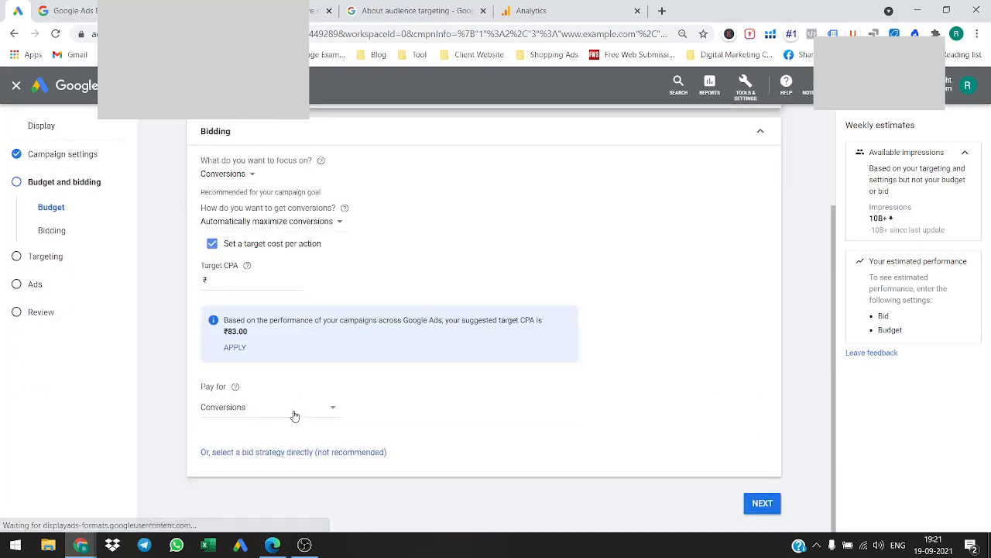
scroll(263, 472, up, 2)
scroll(263, 472, down, 1)
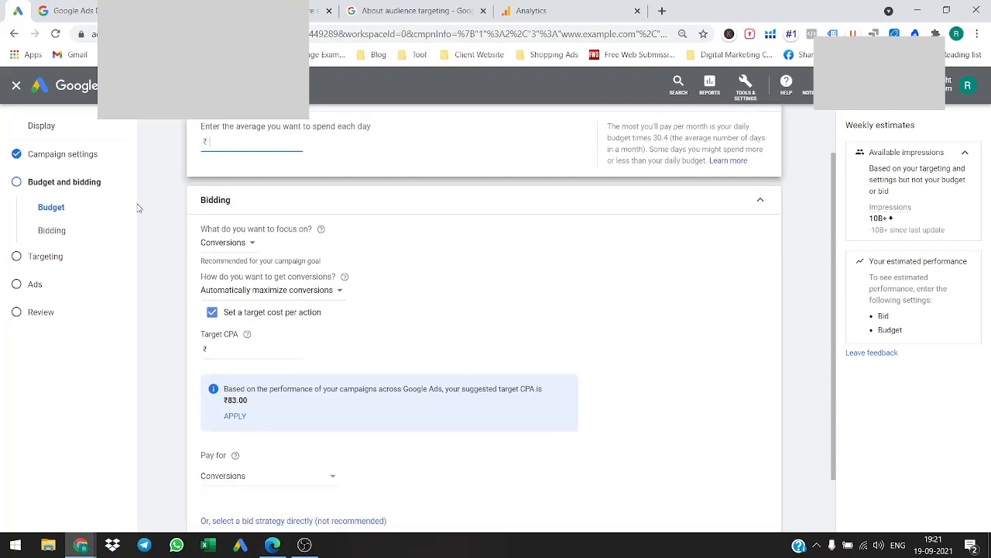
Return to the campaign settings and exclude all five sensitive content categories, from Tragedy and conflict to Sensational and shocking.
click(83, 163)
scroll(445, 347, down, 15)
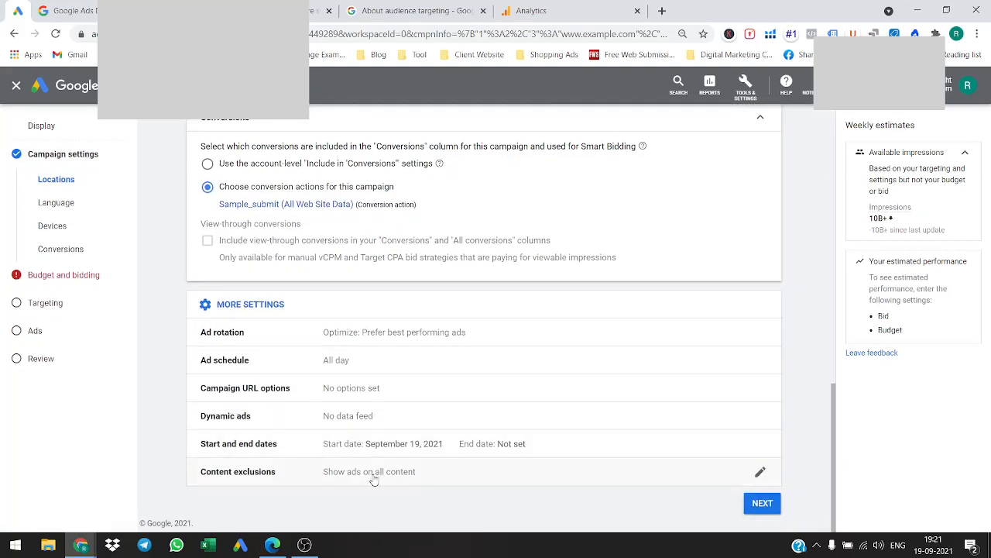
click(372, 472)
click(401, 243)
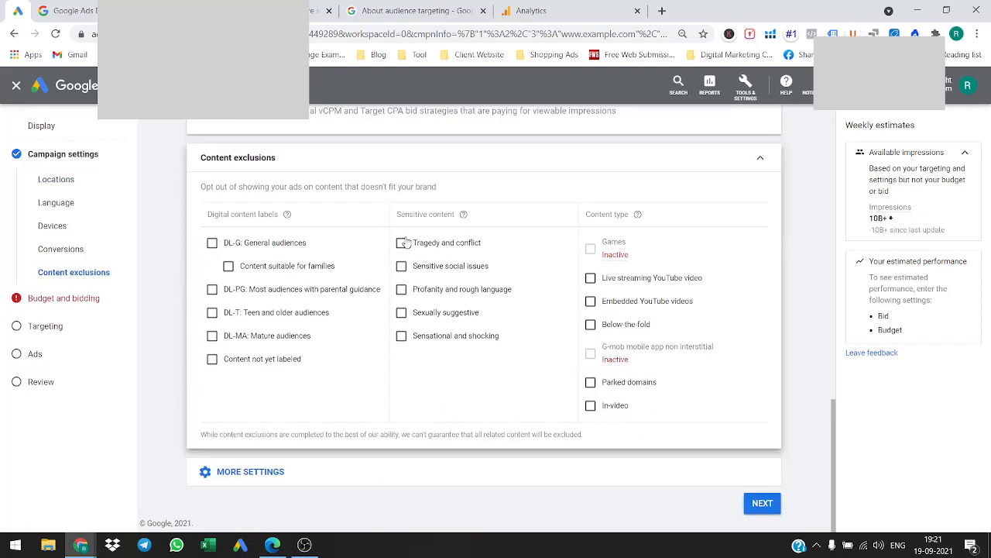
click(401, 265)
click(401, 289)
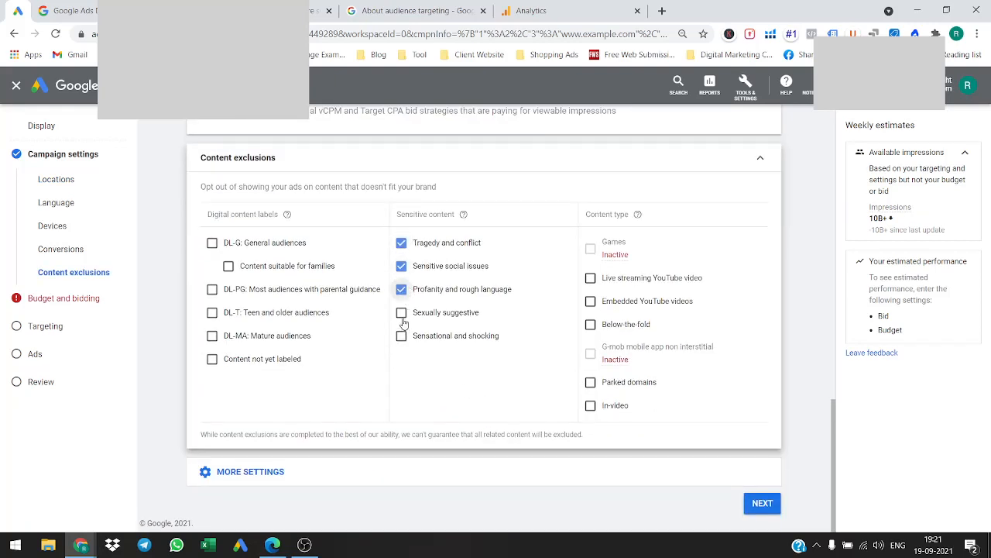
click(402, 312)
click(401, 335)
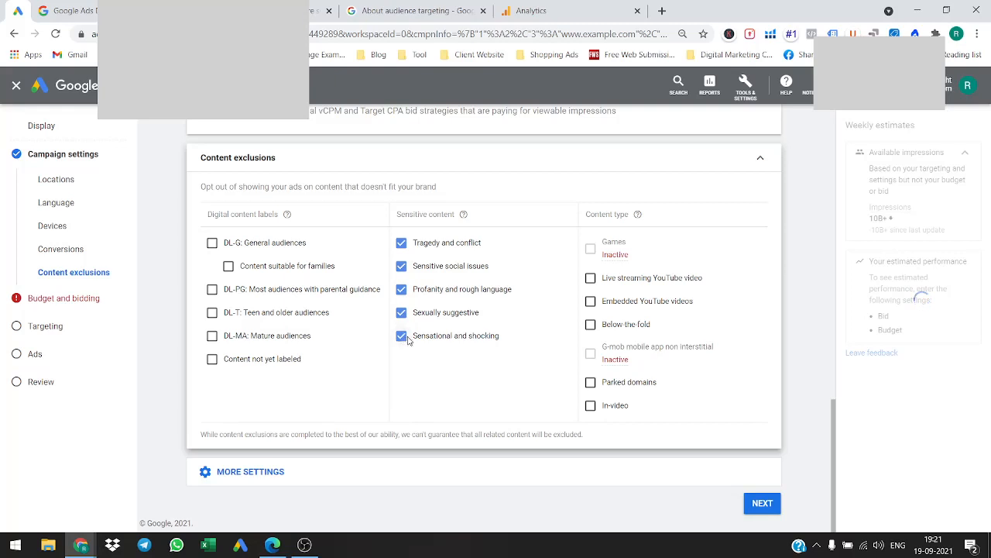
Continue to budget and bidding and set the campaign's average daily budget to ₹1,000.
click(762, 503)
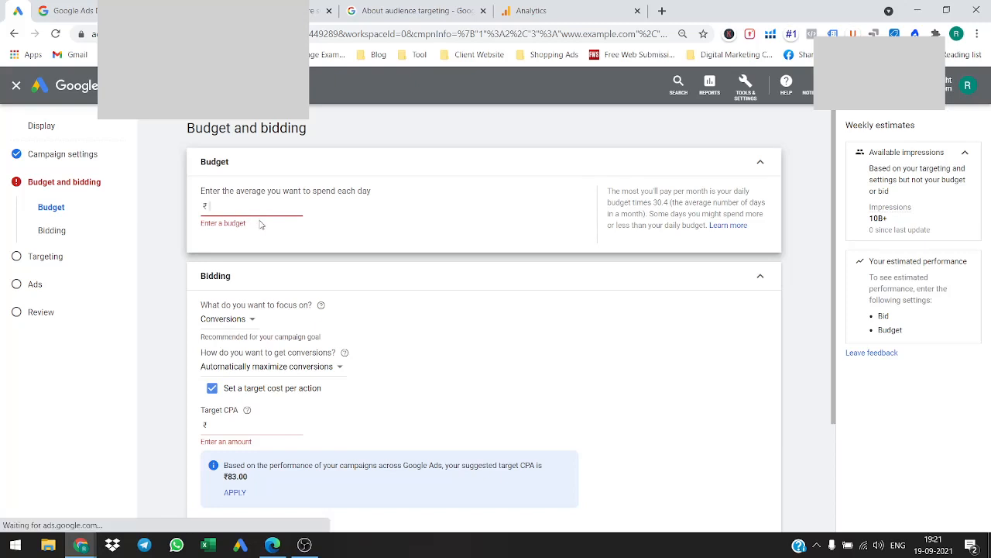
text(1000)
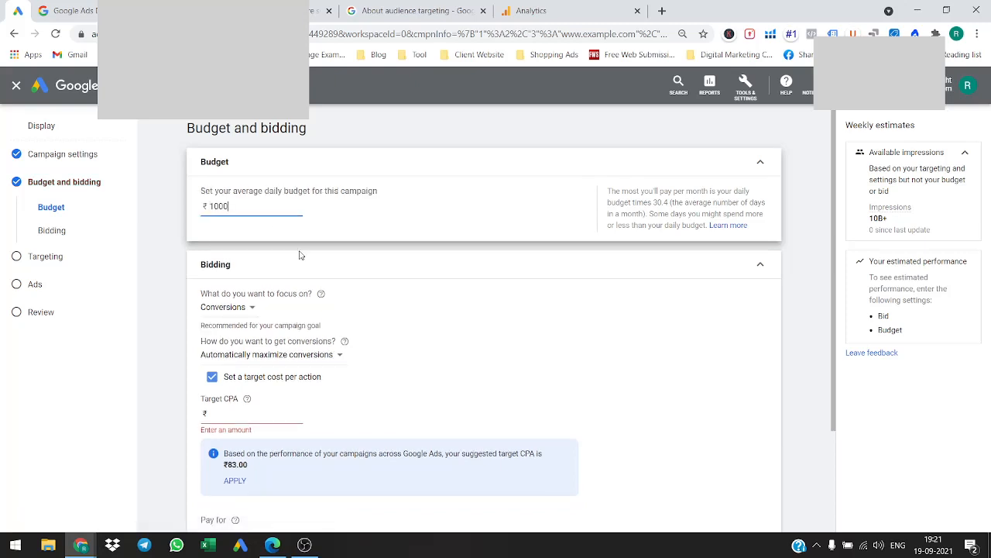
click(487, 344)
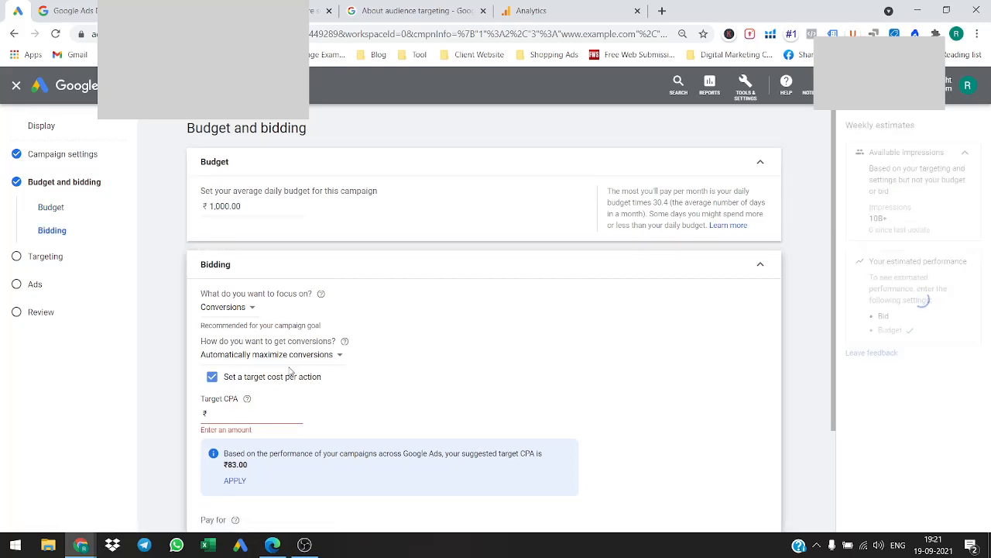
Set the bidding to manually set bids, keeping Conversions as the focus after reviewing the alternatives.
scroll(318, 361, down, 2)
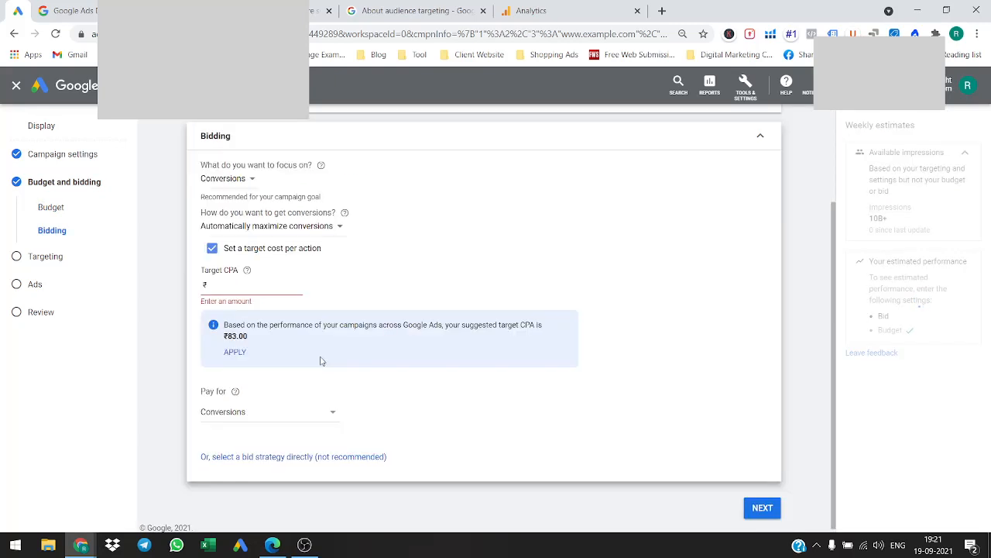
click(324, 229)
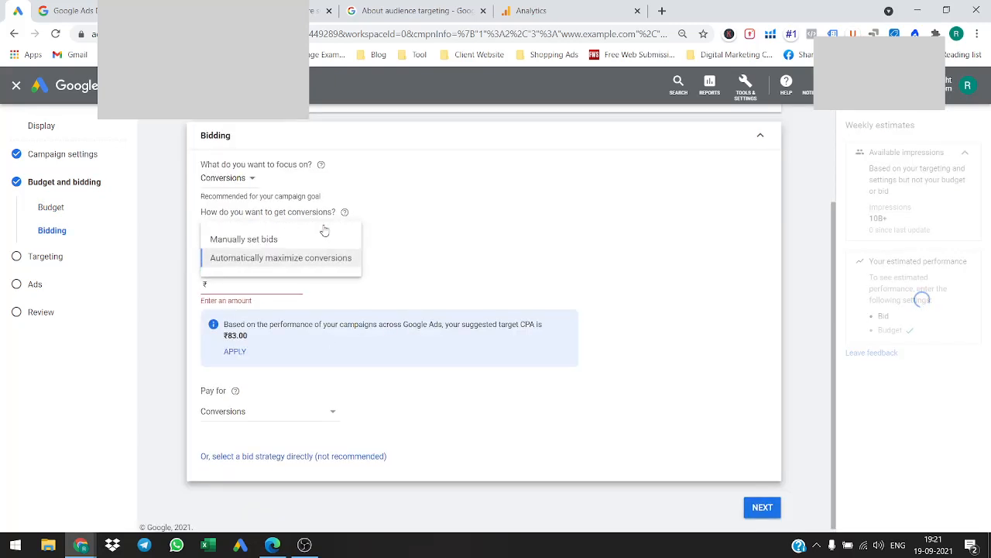
click(262, 239)
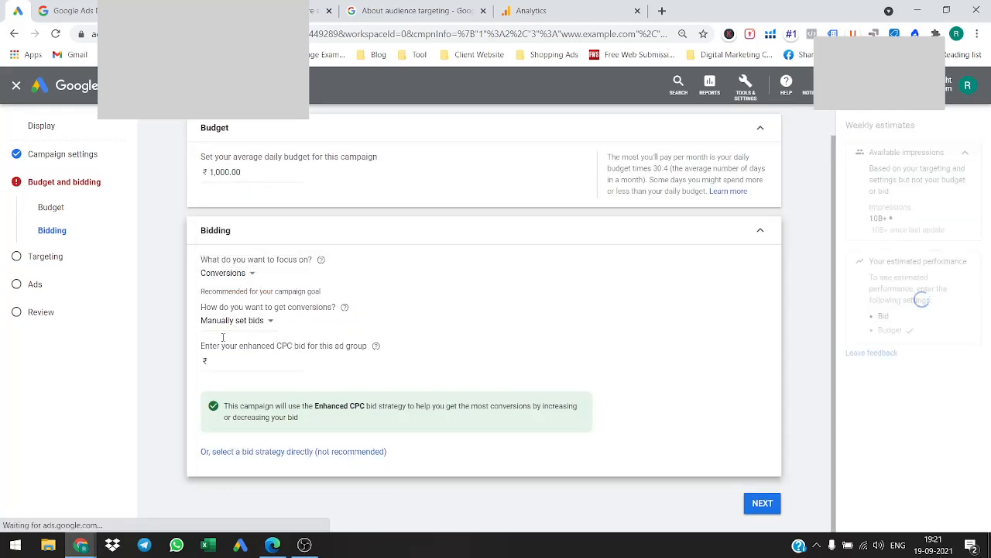
click(233, 279)
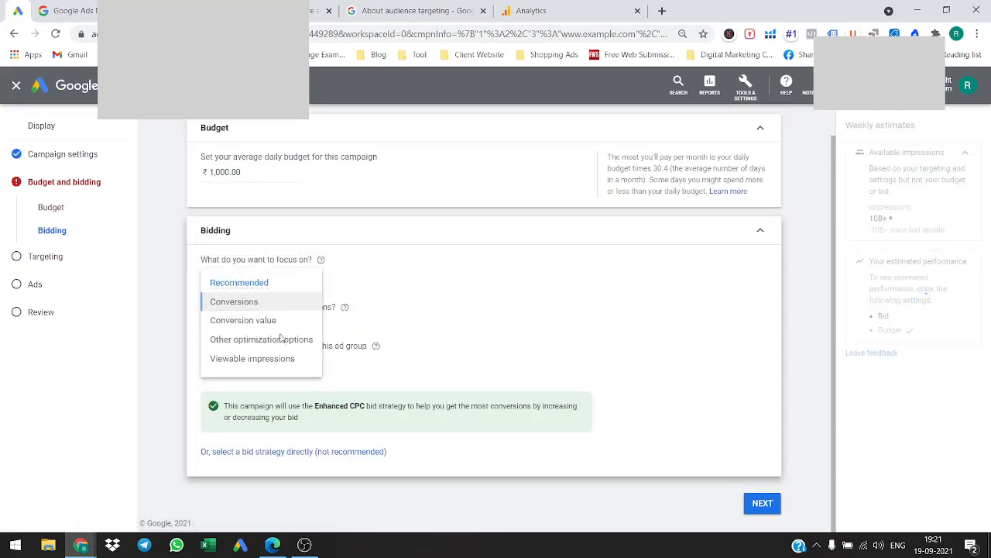
click(259, 303)
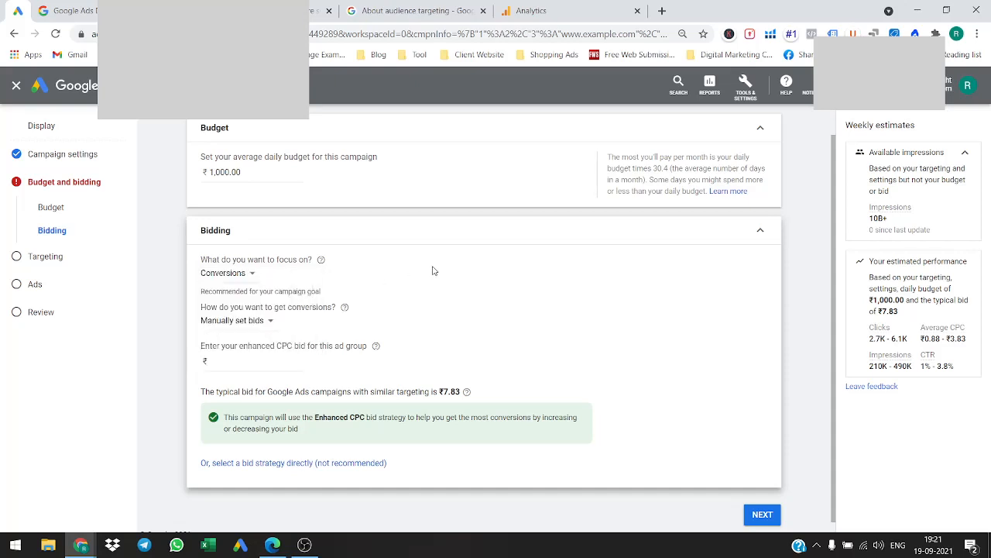
click(248, 326)
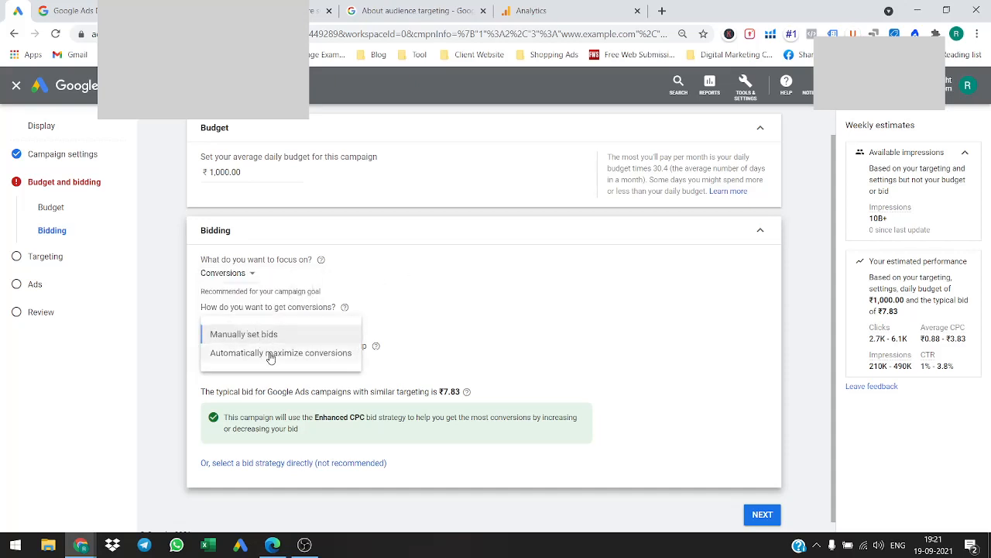
click(487, 284)
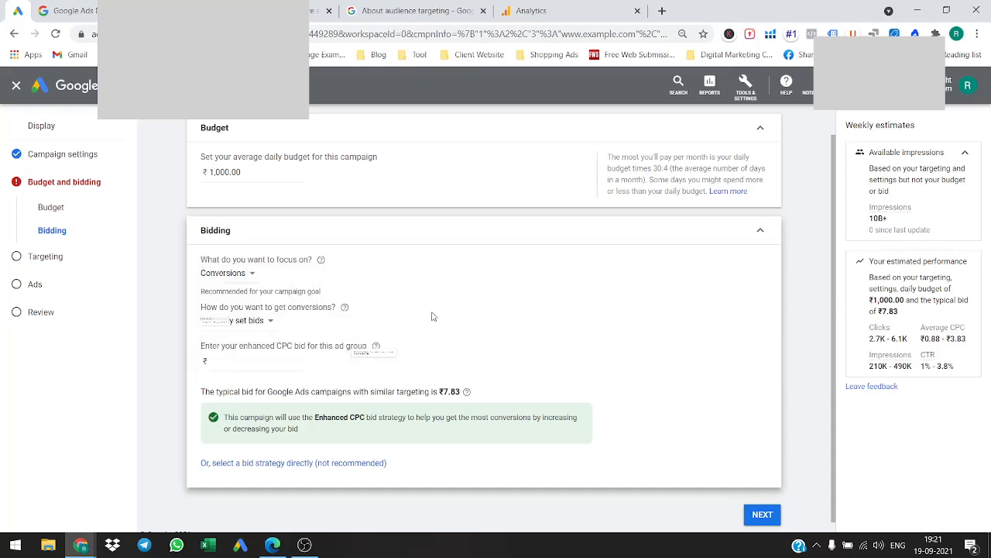
Set the ad group's enhanced CPC bid to ₹14.
scroll(310, 363, down, 1)
click(241, 354)
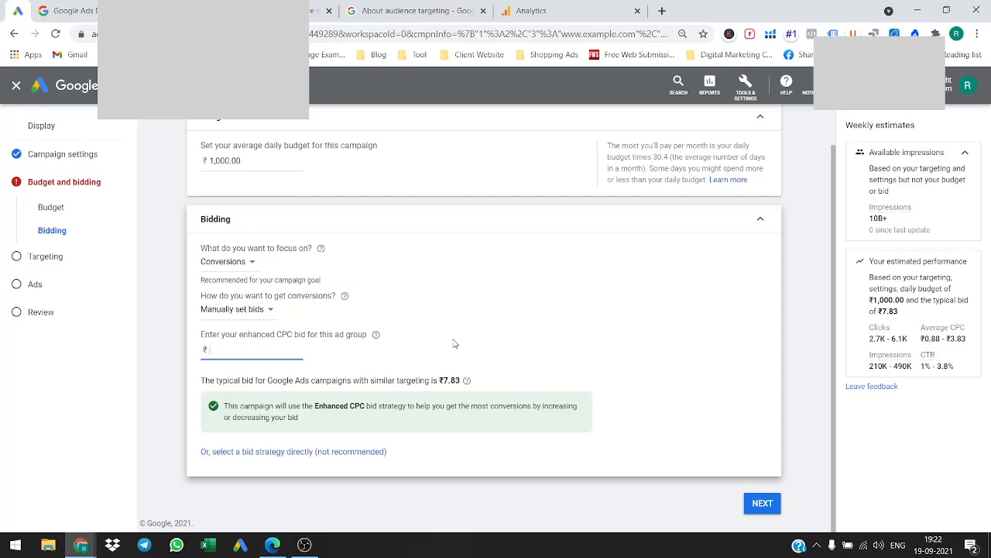
text(14)
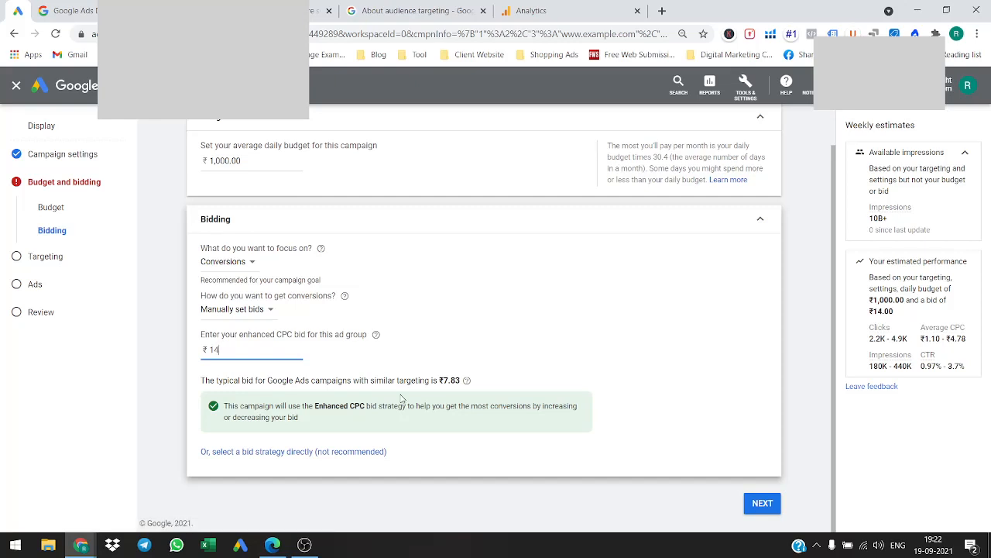
Switch to direct bid strategy selection, keeping Manual CPC with Enhanced CPC, and continue to the list of addable targeting types.
click(344, 458)
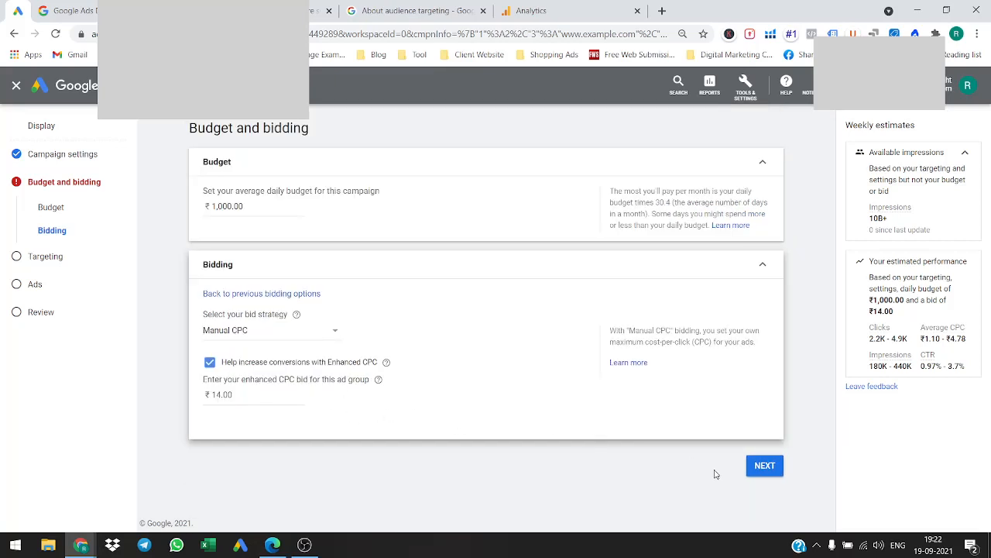
click(765, 466)
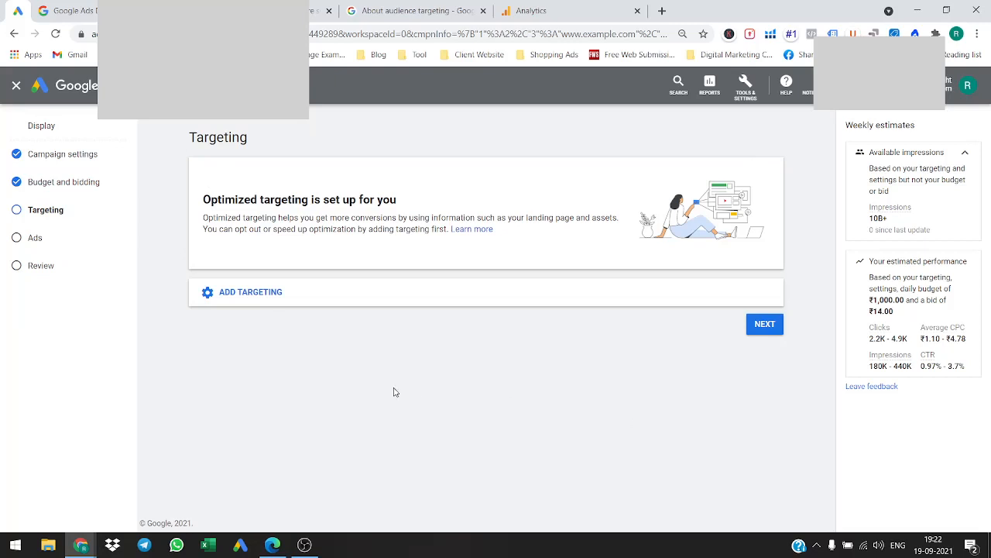
click(262, 296)
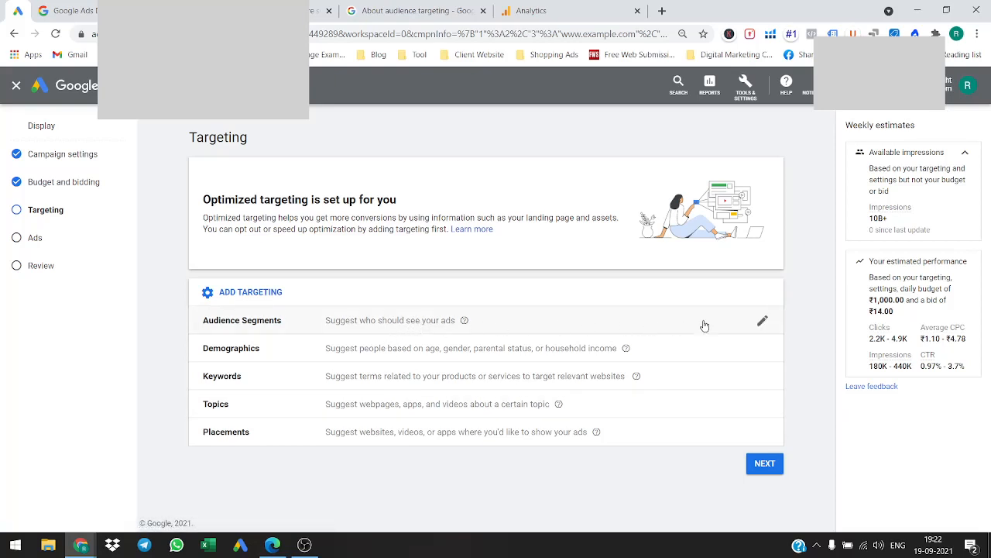
Start editing the targeted audience segments and browse the segment categories.
click(762, 320)
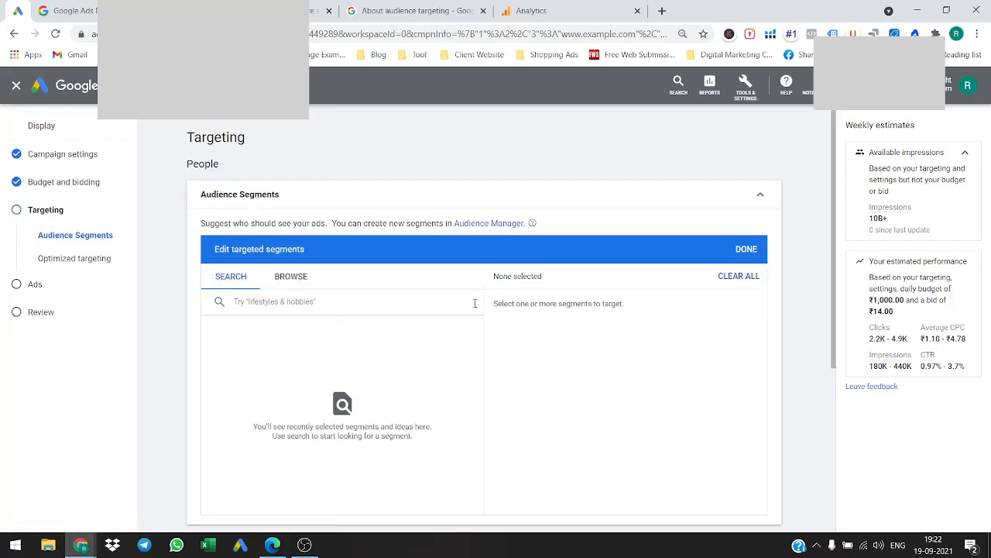
scroll(615, 305, down, 2)
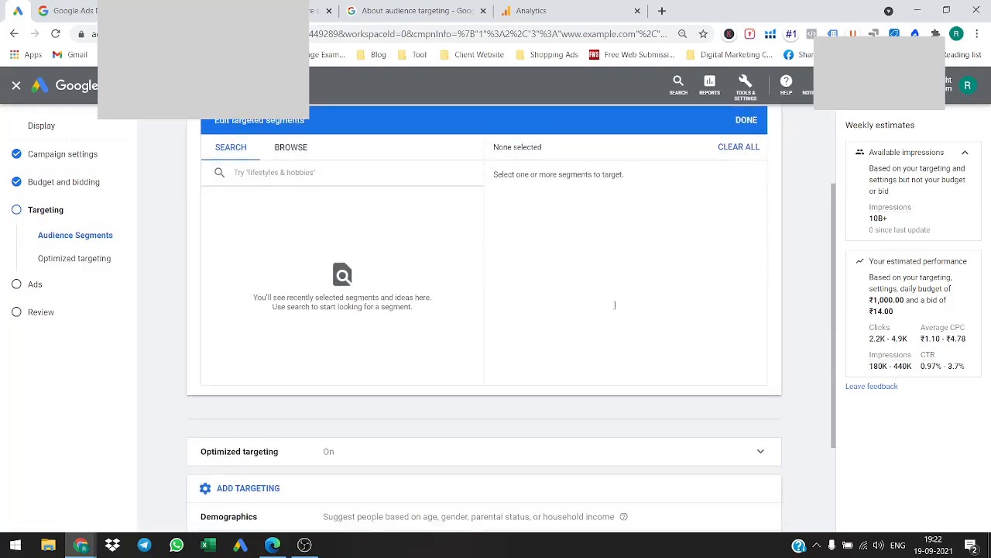
click(285, 157)
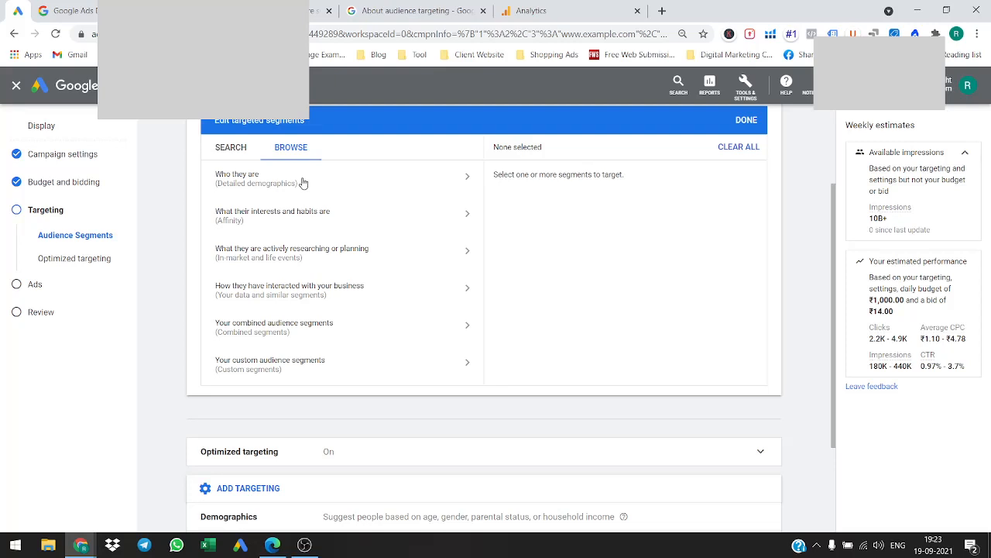
scroll(348, 303, down, 2)
scroll(348, 313, up, 2)
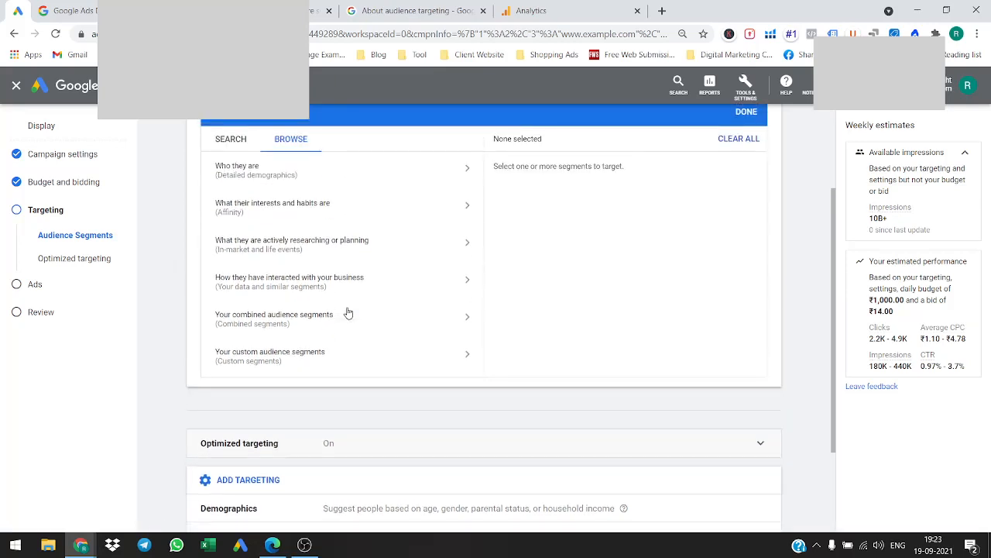
Examine the affinity segments under interests and habits, and the in-market segments under active research or planning.
click(375, 212)
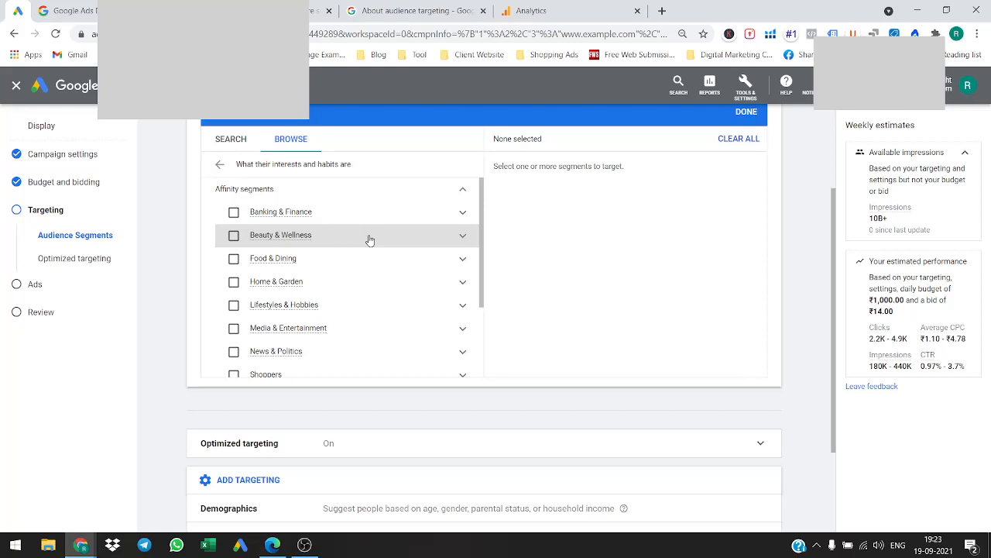
scroll(370, 240, down, 2)
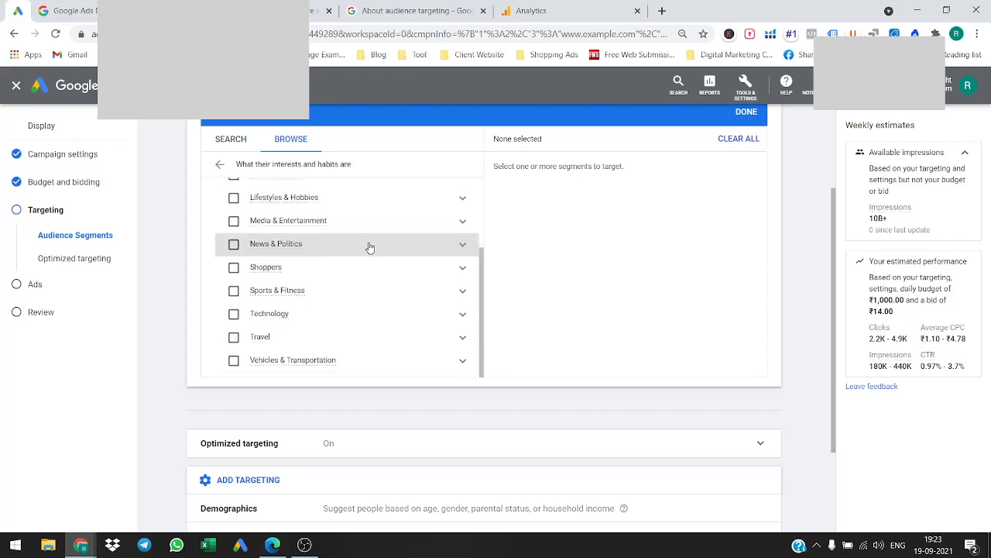
scroll(364, 225, up, 2)
click(220, 164)
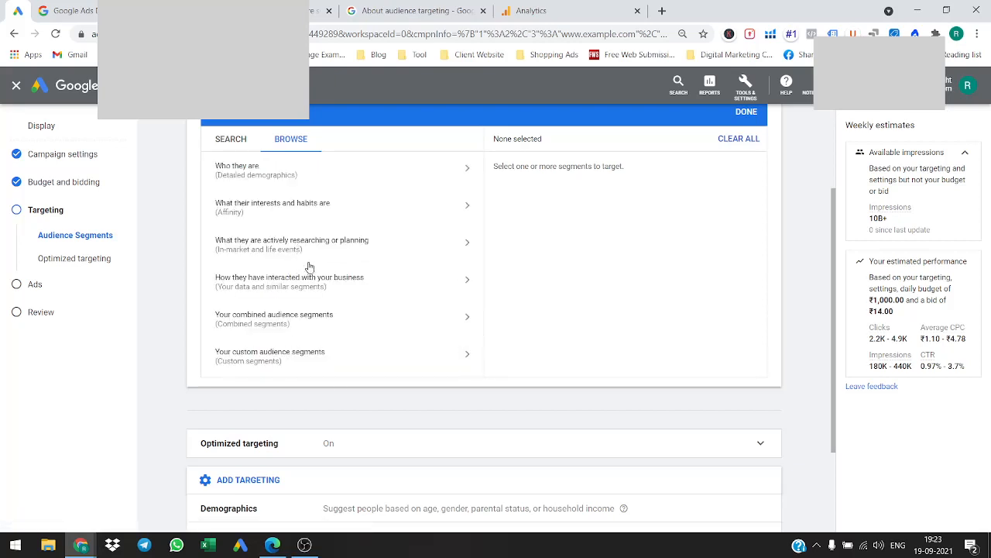
click(320, 252)
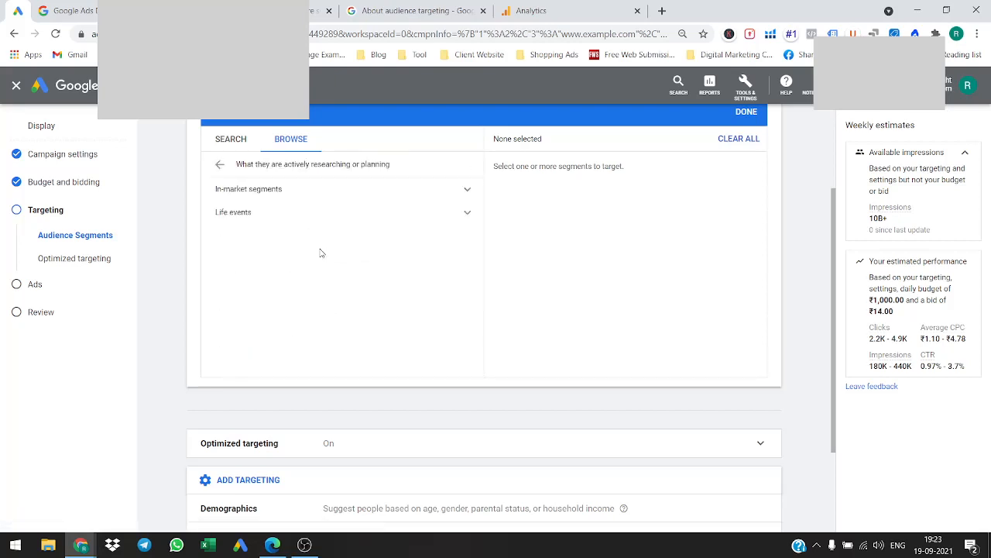
click(356, 194)
scroll(374, 268, down, 5)
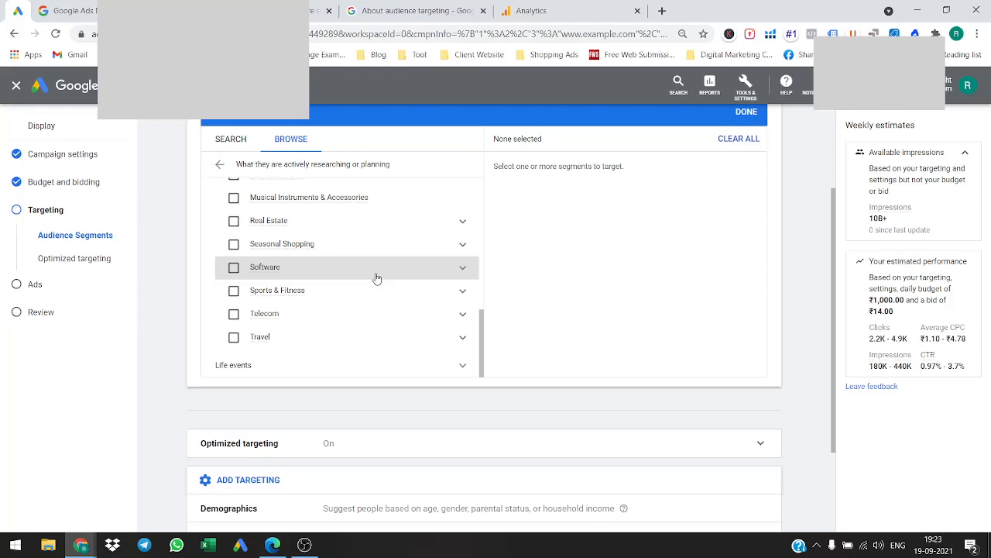
scroll(347, 309, up, 2)
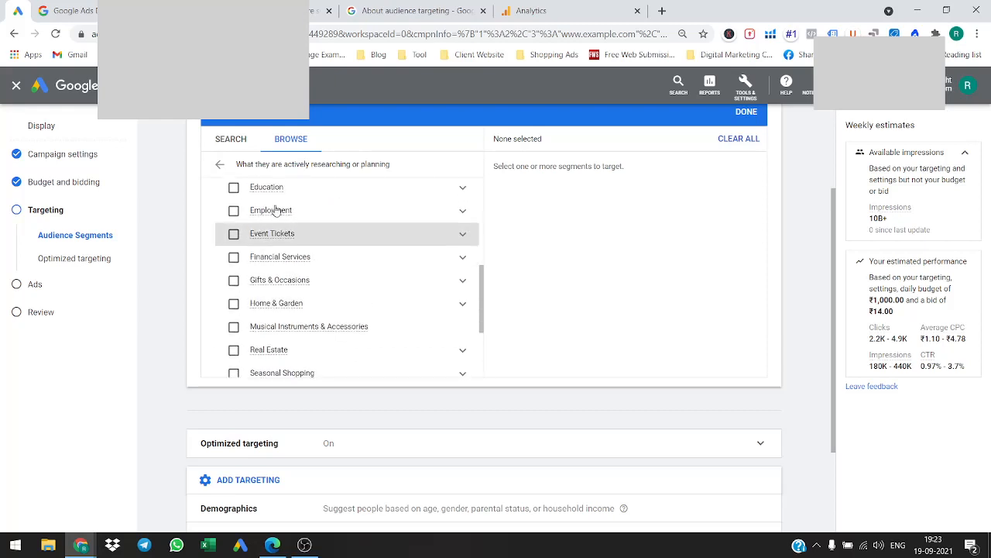
click(220, 164)
scroll(349, 323, down, 1)
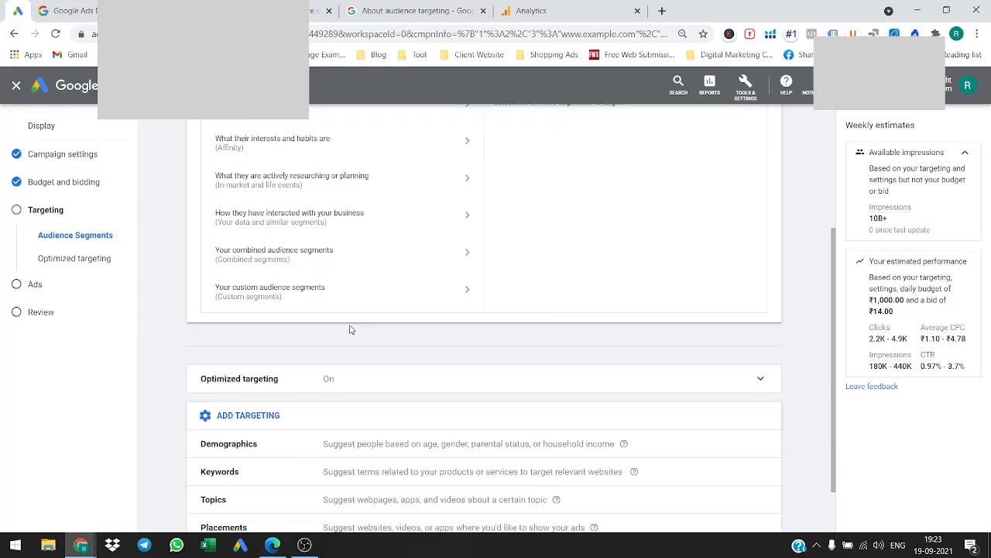
scroll(348, 327, up, 2)
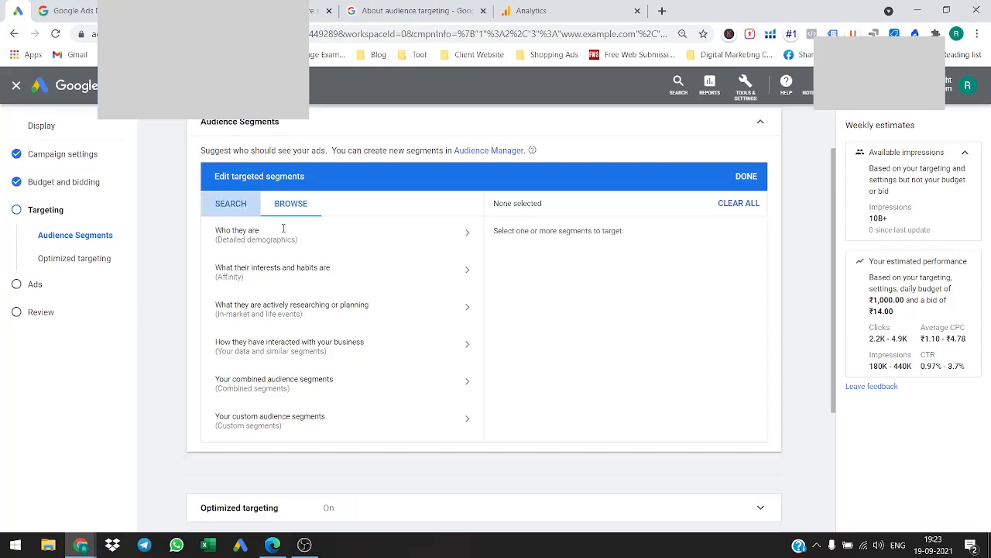
Examine the custom audience segments, the combined segments and the segments based on interactions with the business.
click(231, 204)
click(294, 210)
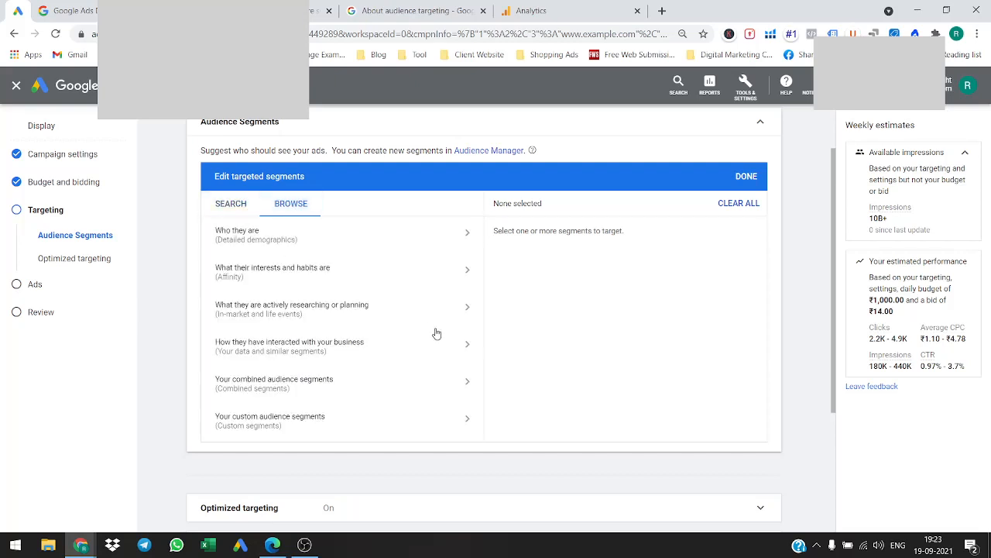
click(388, 427)
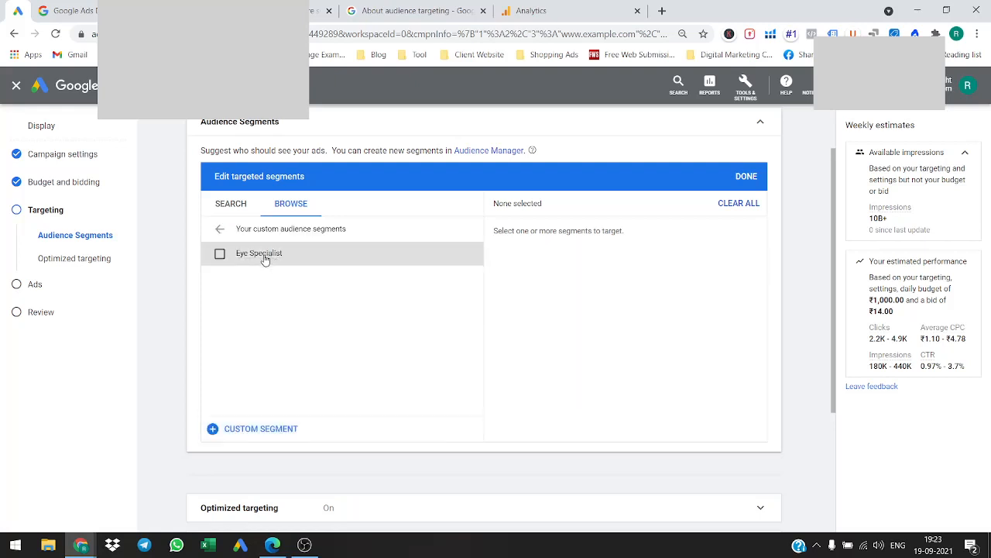
click(219, 231)
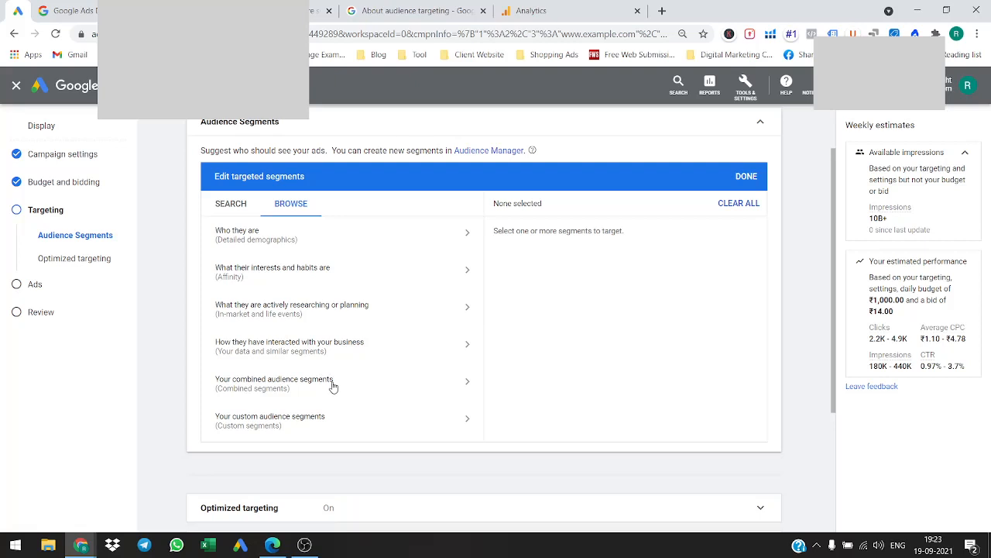
click(332, 385)
click(221, 230)
click(314, 355)
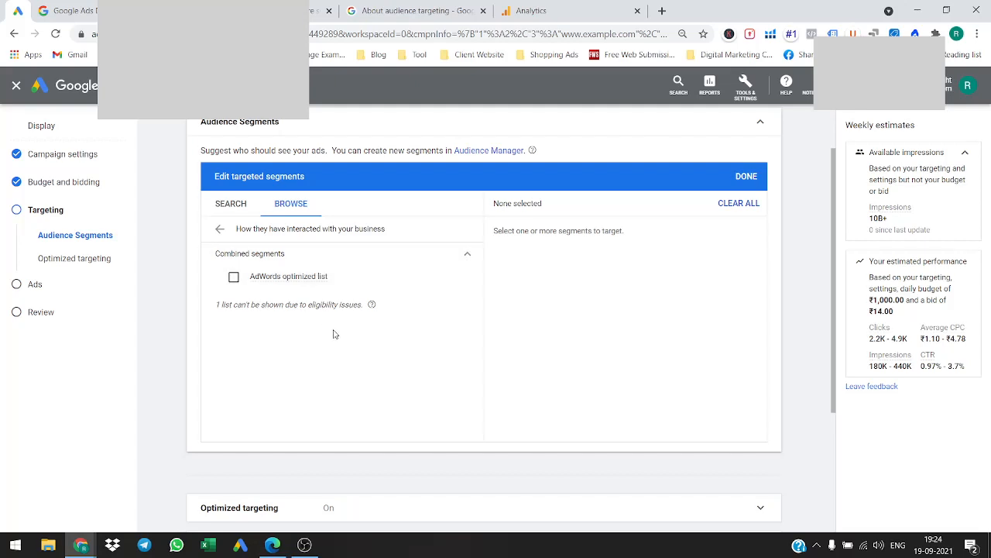
click(220, 229)
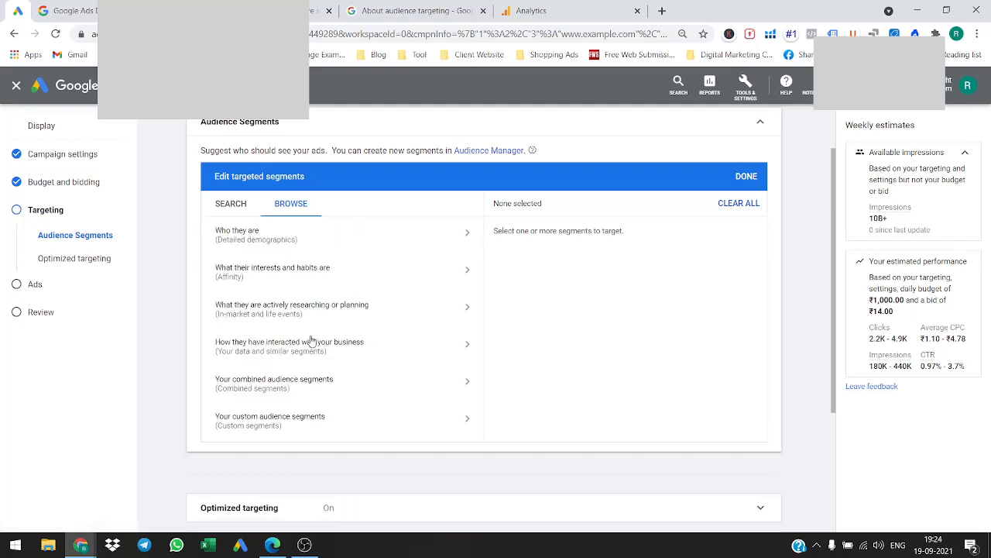
click(314, 322)
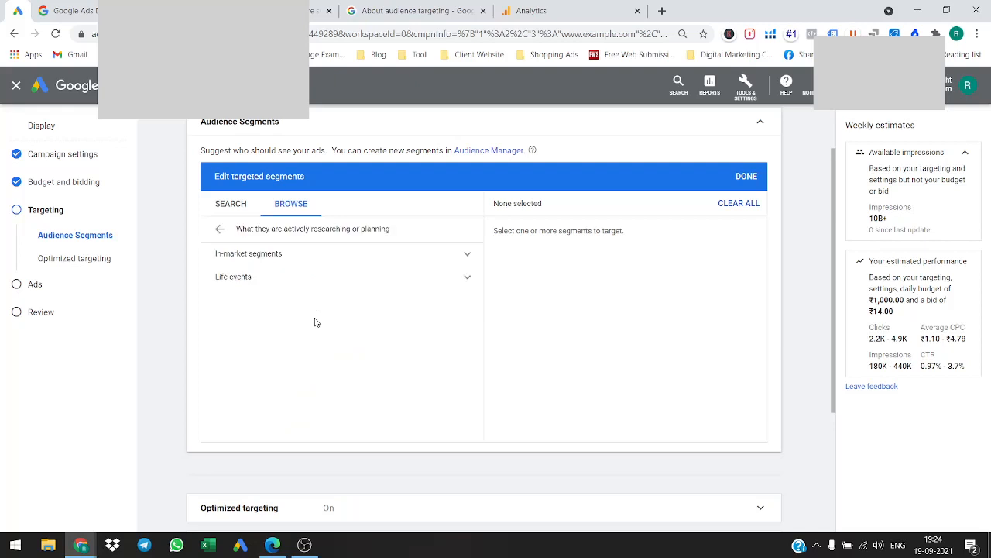
click(333, 259)
click(367, 266)
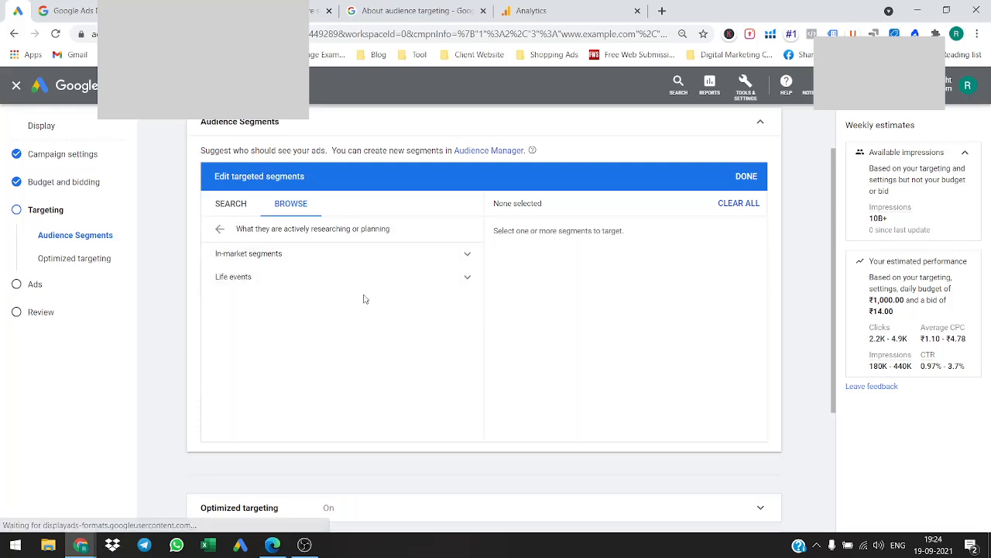
click(370, 286)
click(311, 268)
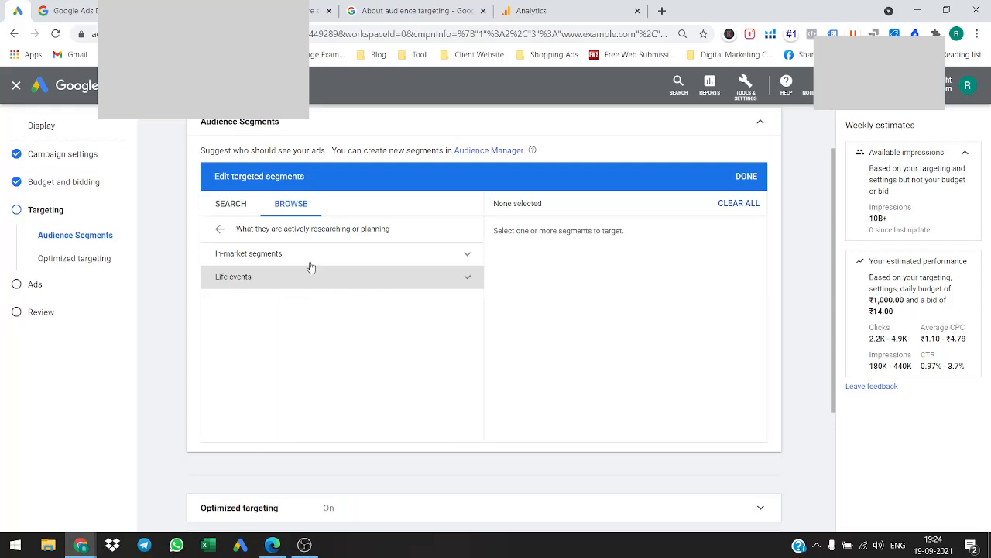
click(220, 229)
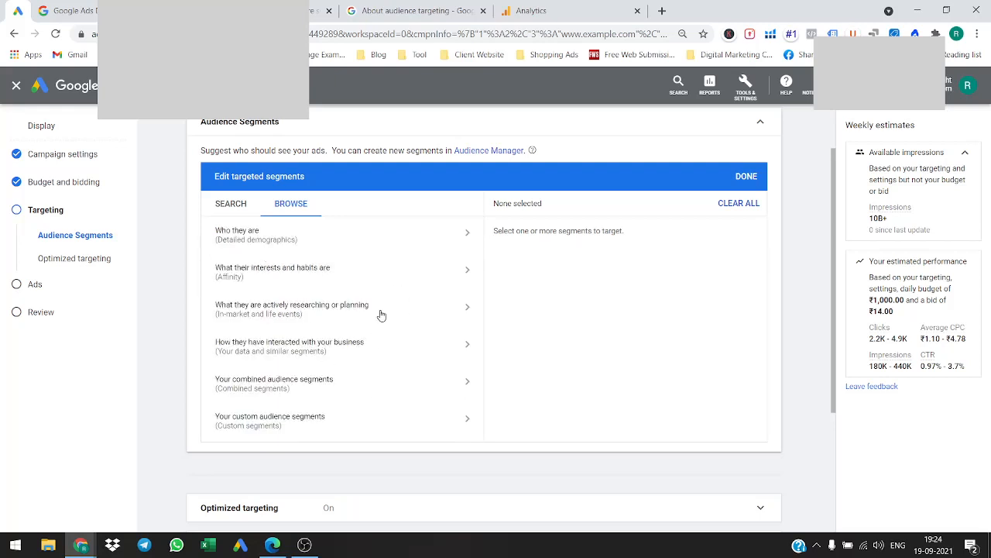
Examine the in-market segment categories under what people are actively researching or planning.
click(381, 315)
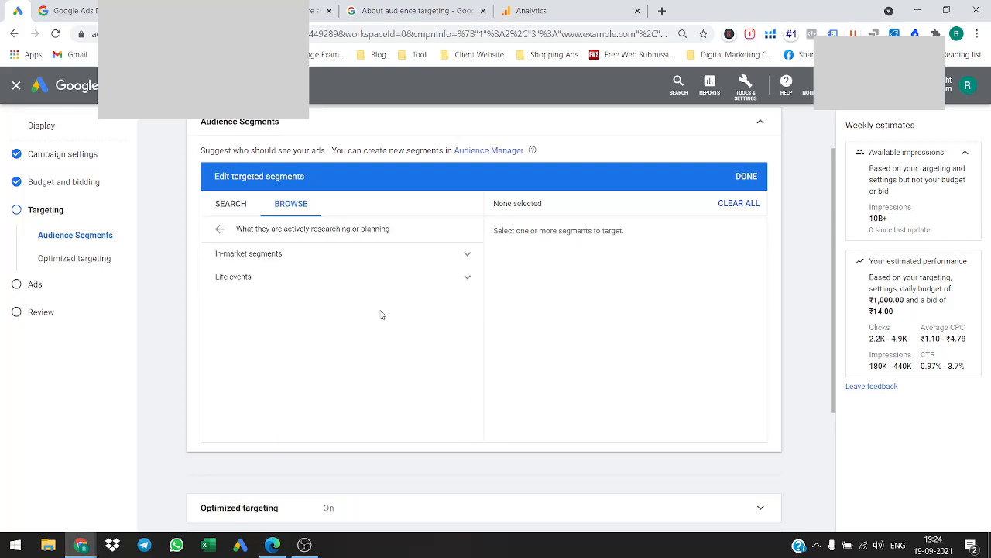
click(347, 261)
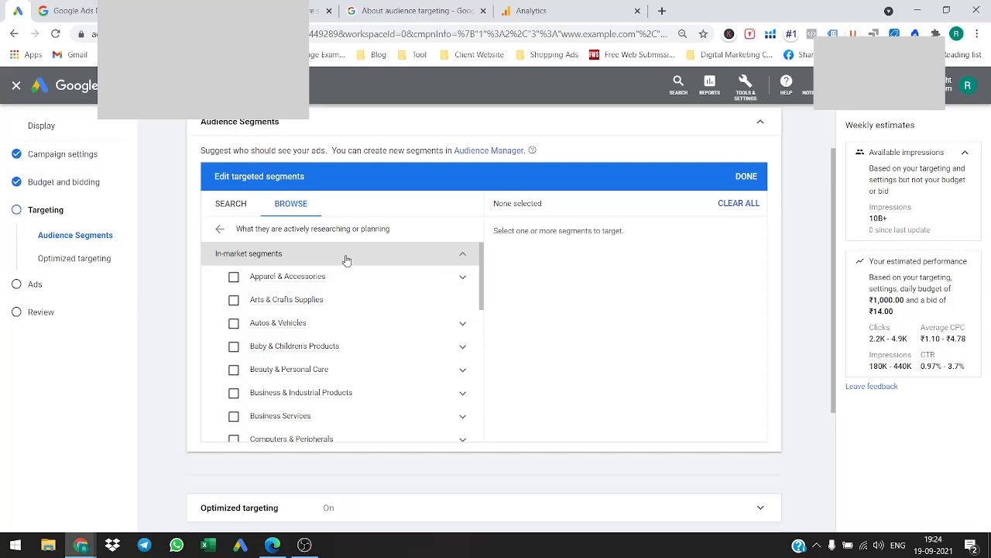
scroll(358, 345, down, 3)
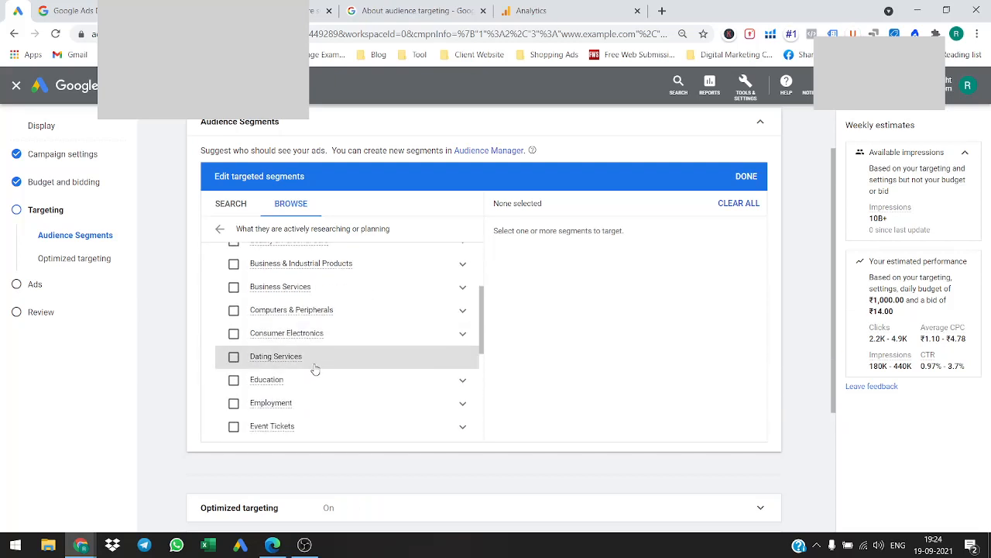
scroll(314, 371, down, 1)
scroll(310, 373, down, 2)
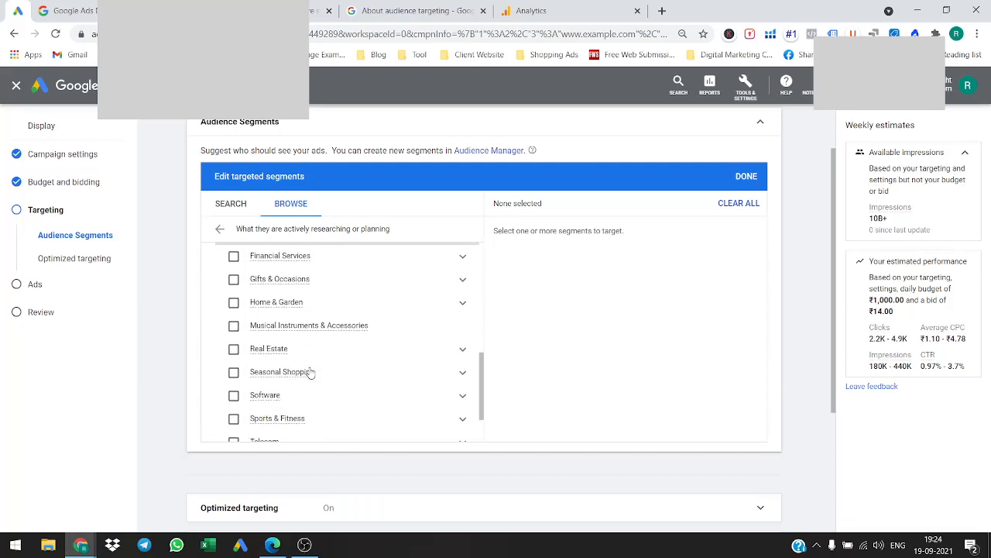
scroll(309, 373, down, 1)
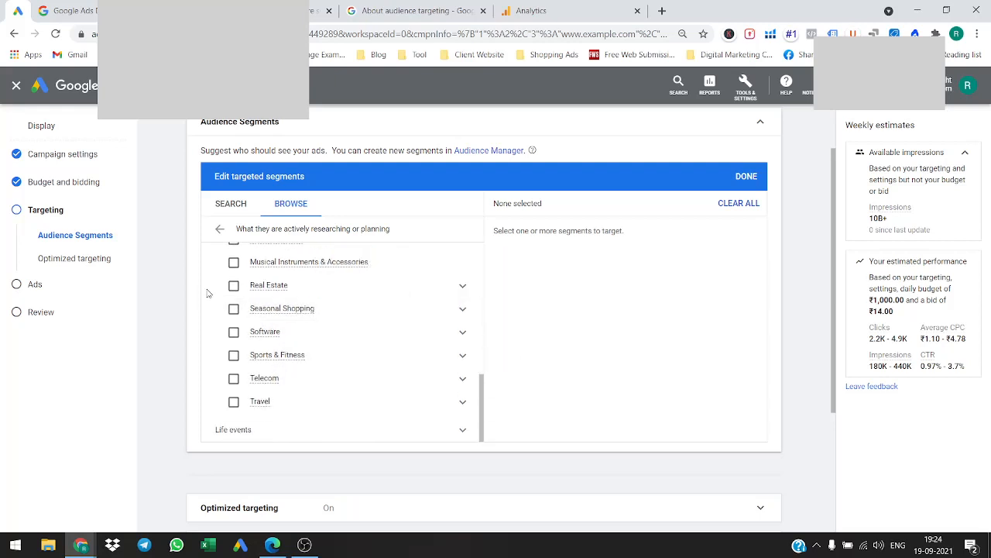
scroll(221, 310, up, 1)
scroll(229, 320, up, 1)
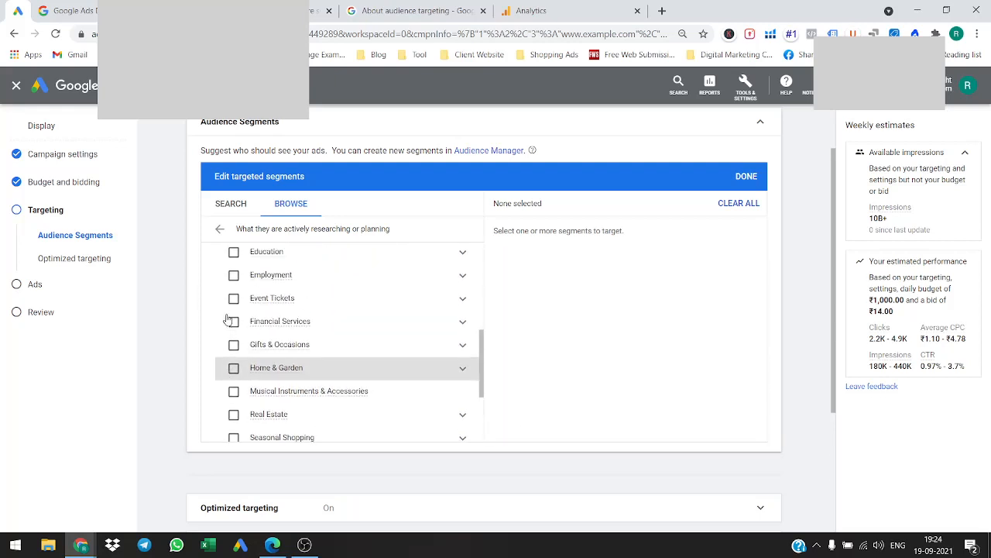
scroll(227, 319, up, 3)
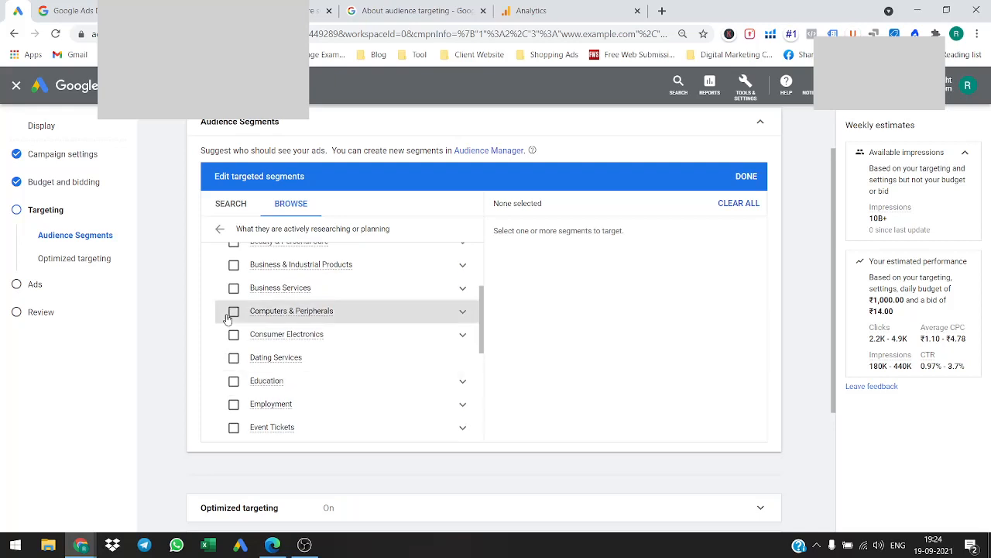
scroll(227, 319, up, 1)
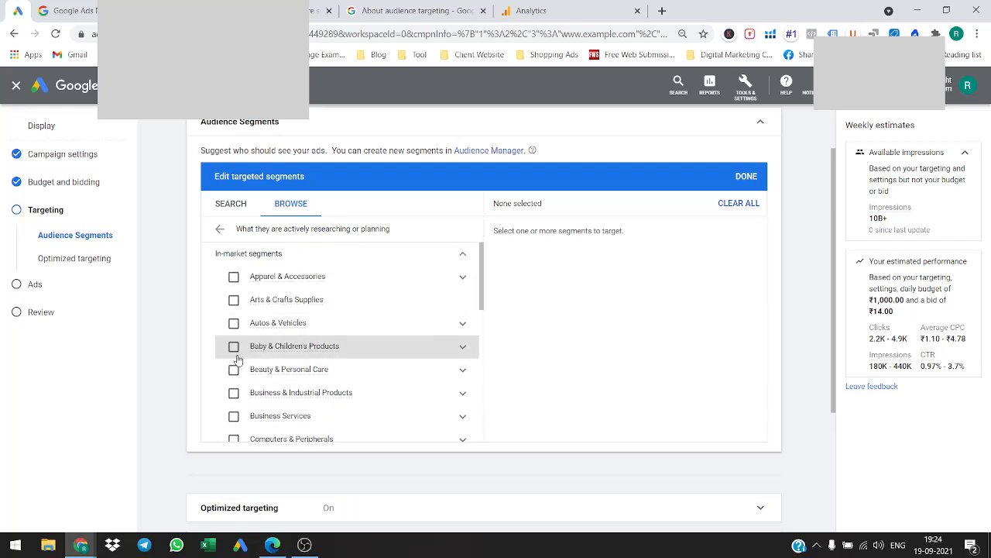
Target the Beauty & Personal Care in-market segments for skin care, bath & body, makeup & cosmetics, perfumes & fragrances and hair care products.
click(462, 371)
scroll(422, 360, down, 2)
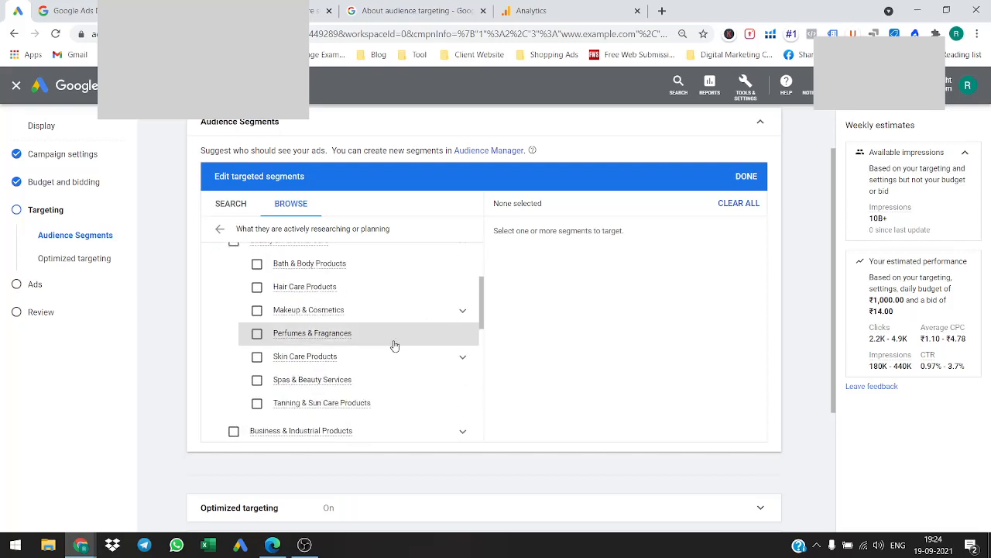
click(257, 357)
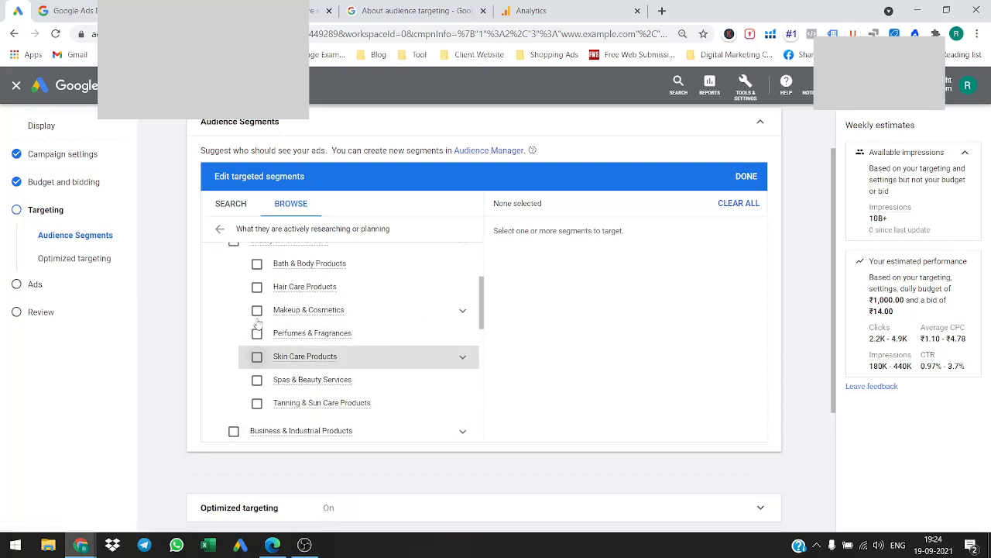
click(256, 265)
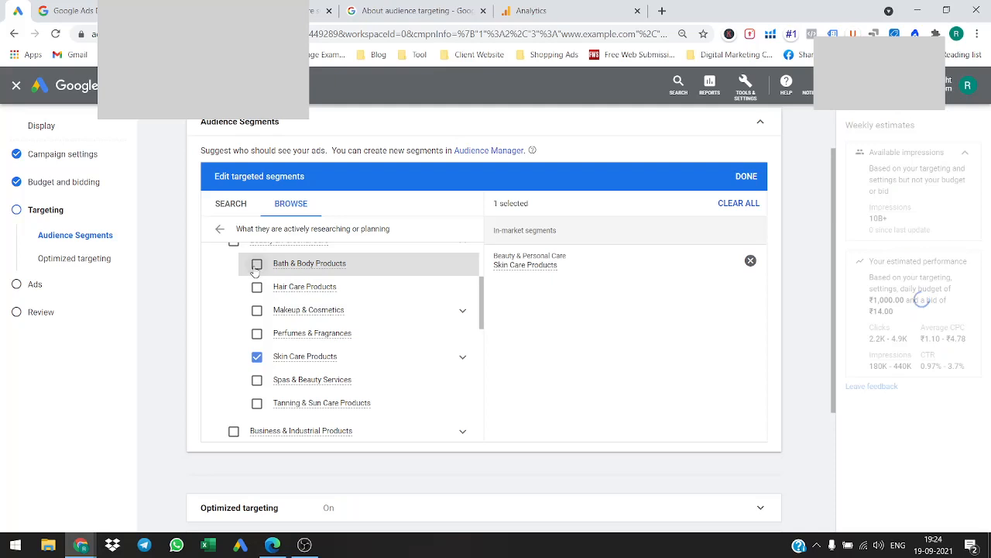
click(256, 310)
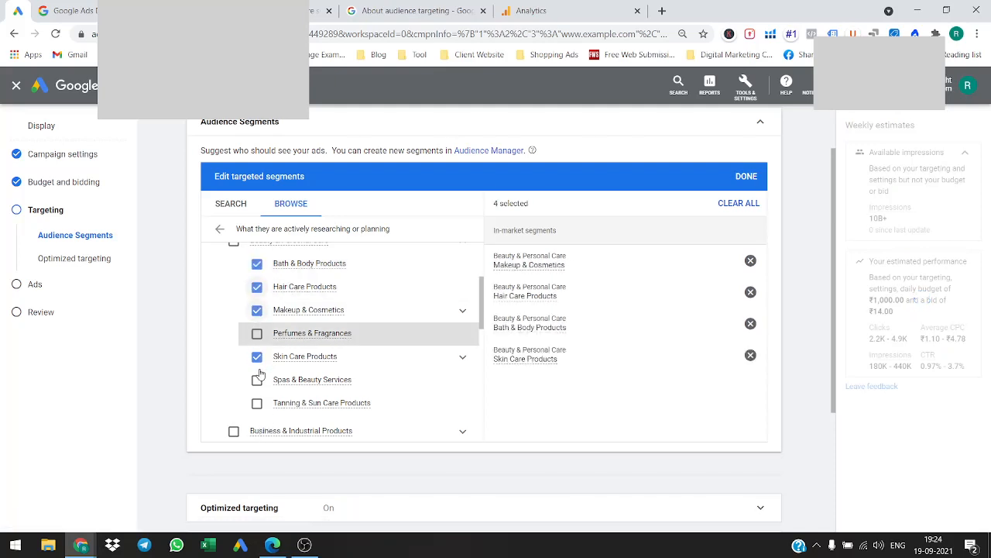
click(256, 333)
click(257, 287)
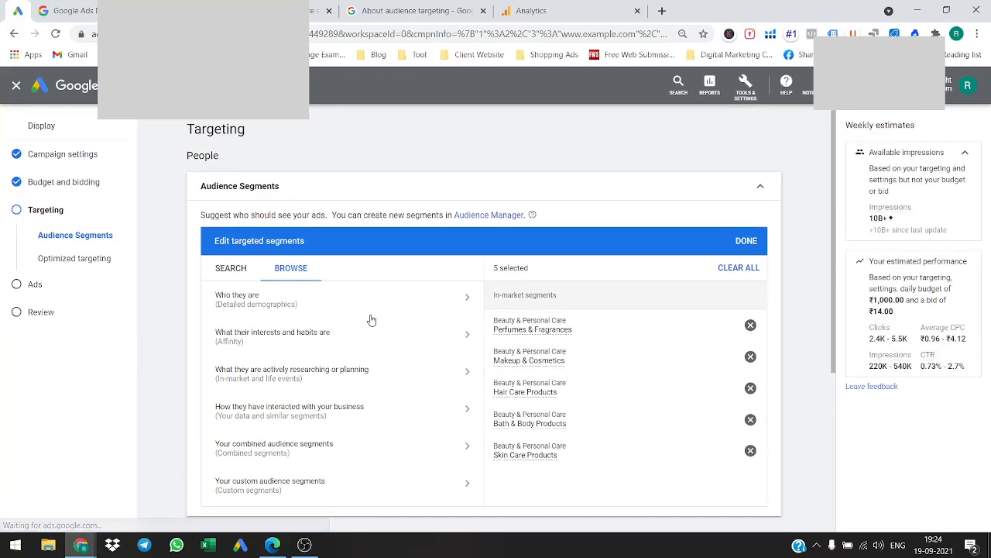
Add keyword targeting with the keyword setting Content, and finish editing it without entering any keywords.
scroll(370, 319, down, 3)
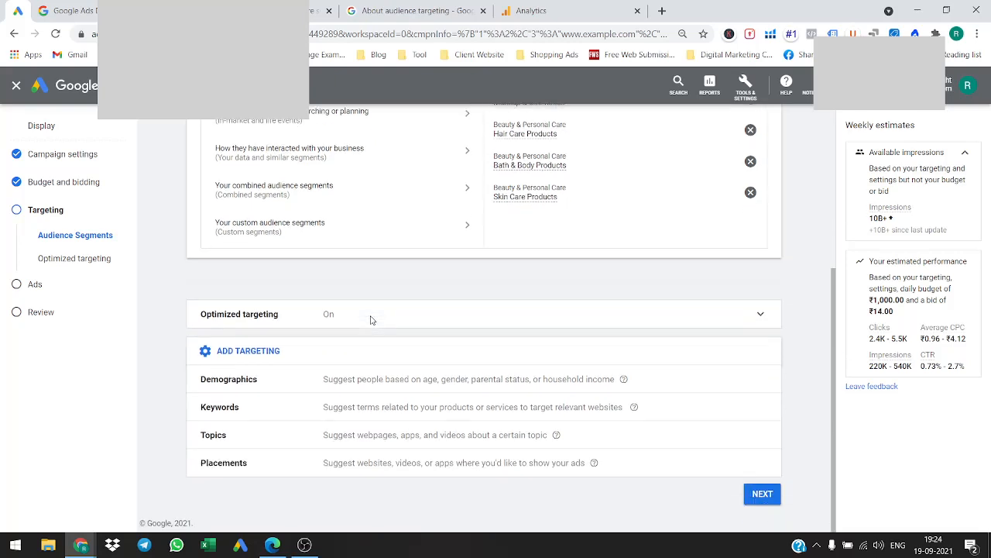
click(376, 419)
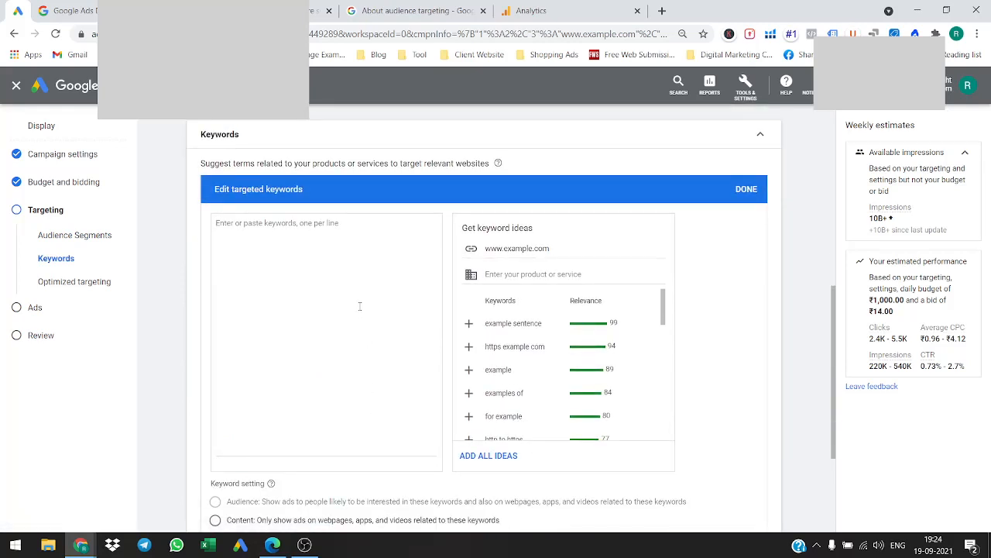
scroll(336, 292, down, 1)
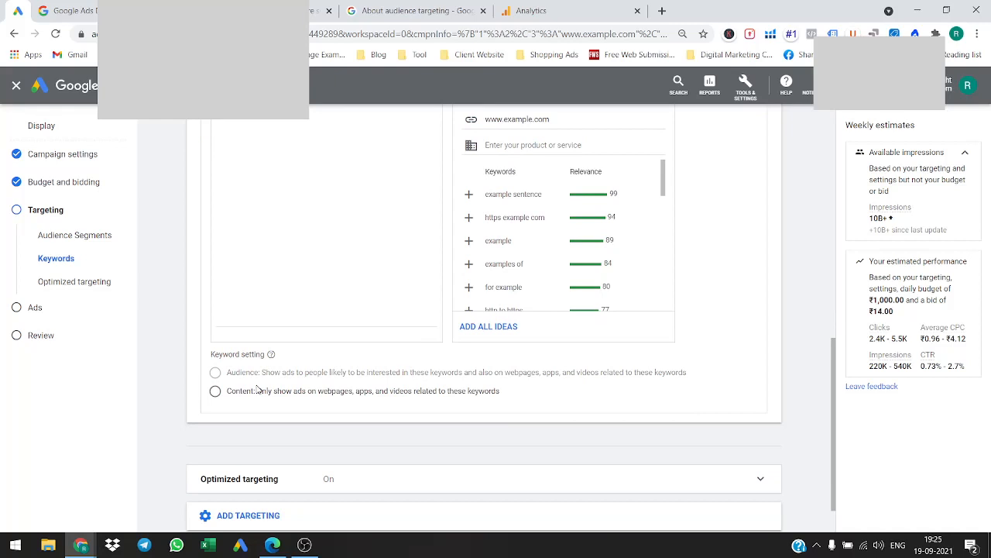
click(216, 392)
scroll(449, 369, up, 3)
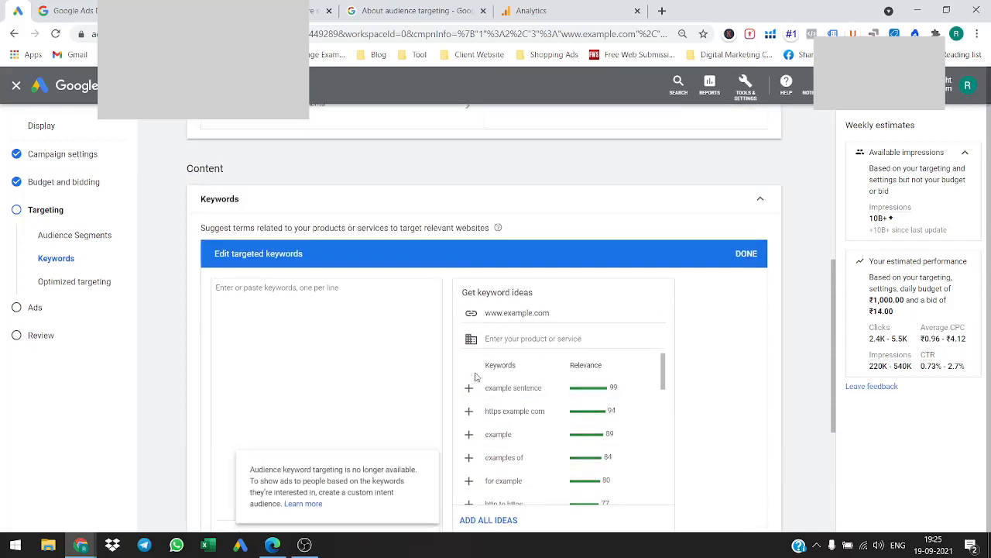
scroll(476, 377, down, 3)
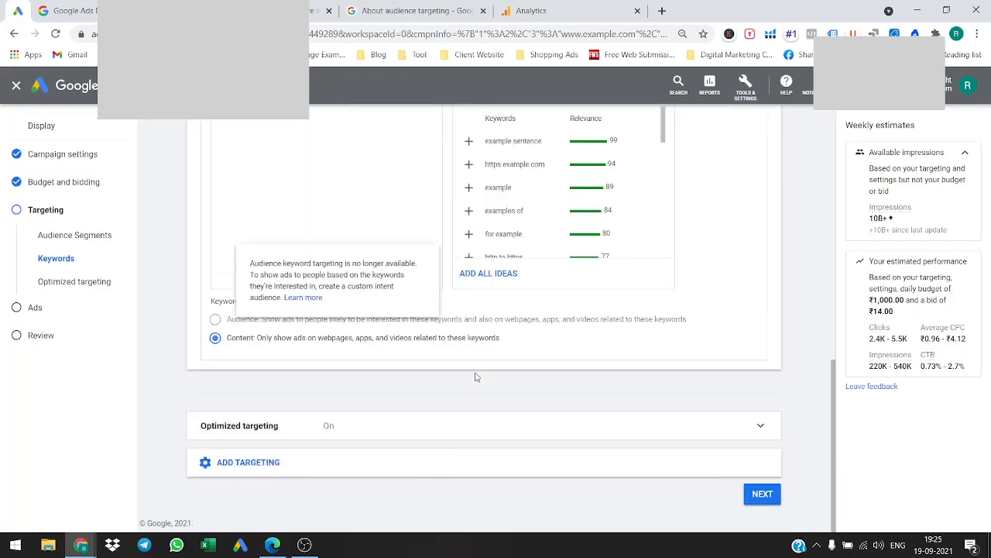
scroll(474, 376, up, 2)
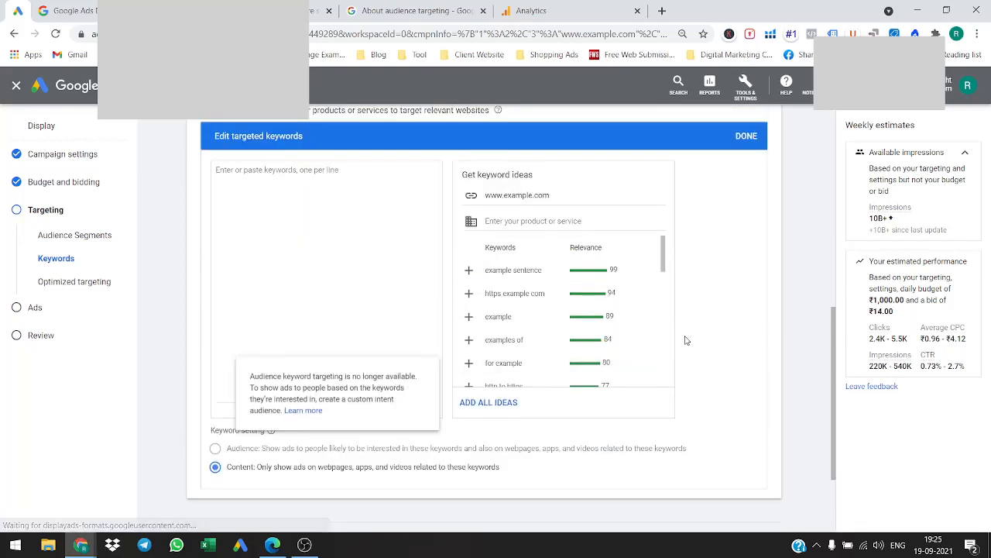
scroll(721, 336, up, 2)
click(745, 264)
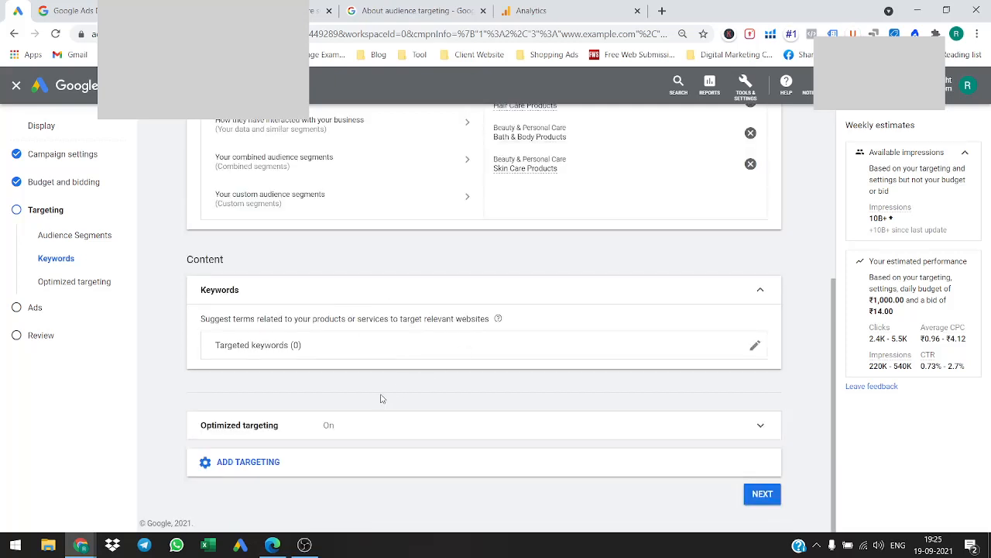
Review the optimized targeting option together with the targeted segments and keywords, and continue to ad creation.
click(346, 433)
scroll(441, 397, down, 2)
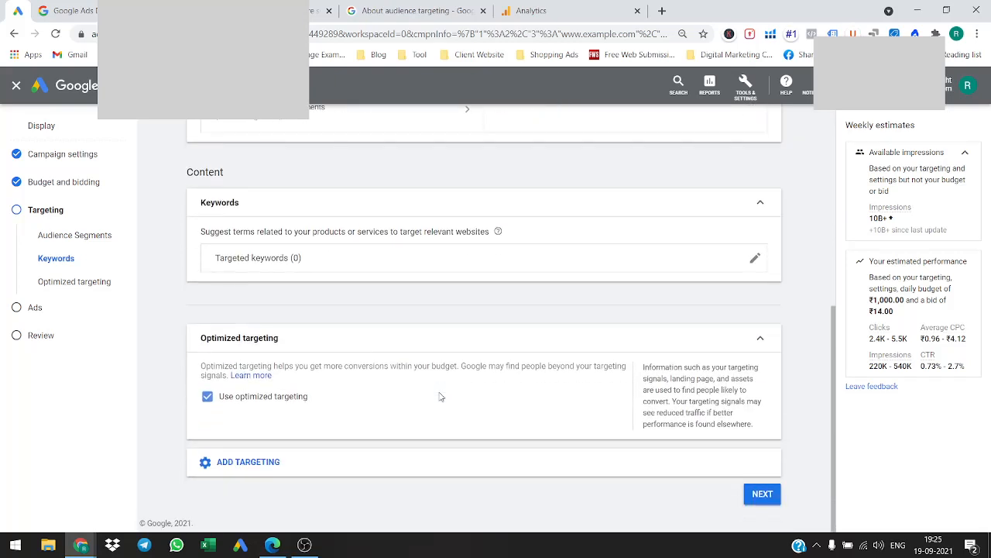
scroll(420, 395, up, 1)
scroll(421, 395, up, 3)
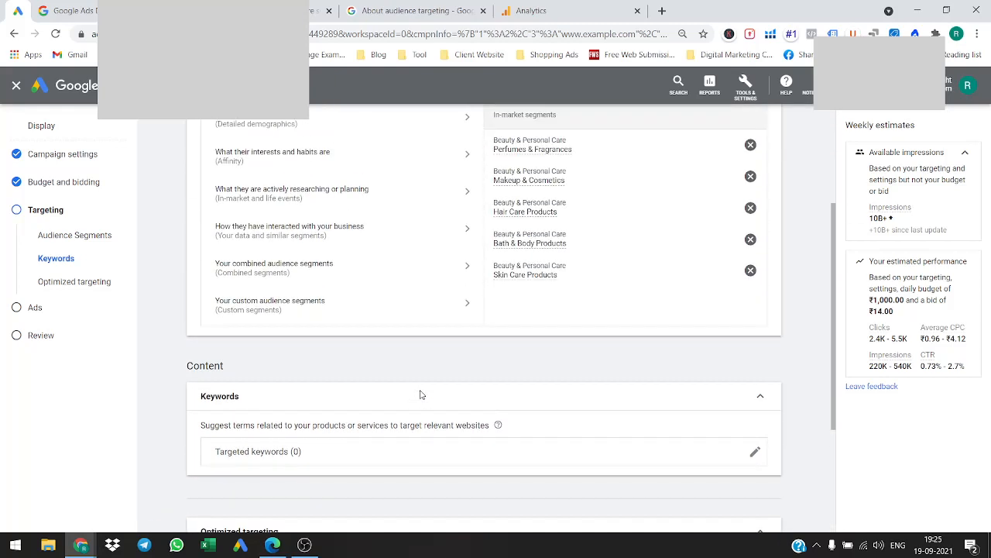
scroll(420, 395, up, 1)
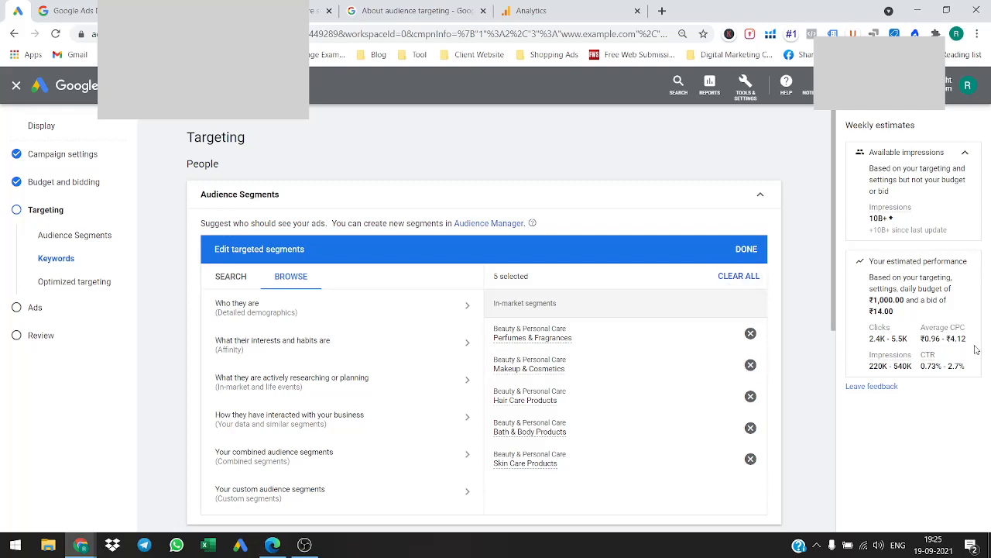
scroll(612, 409, down, 1)
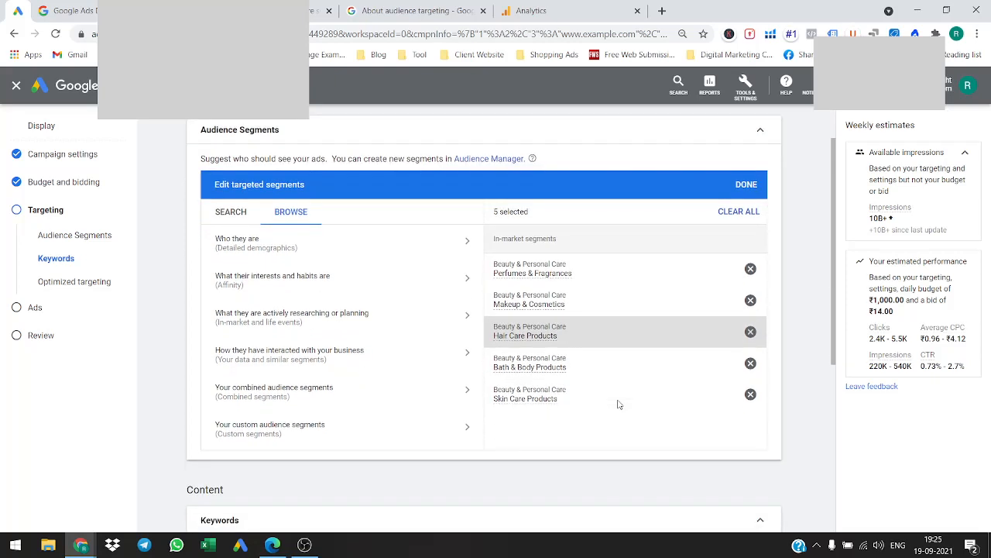
scroll(609, 482, down, 1)
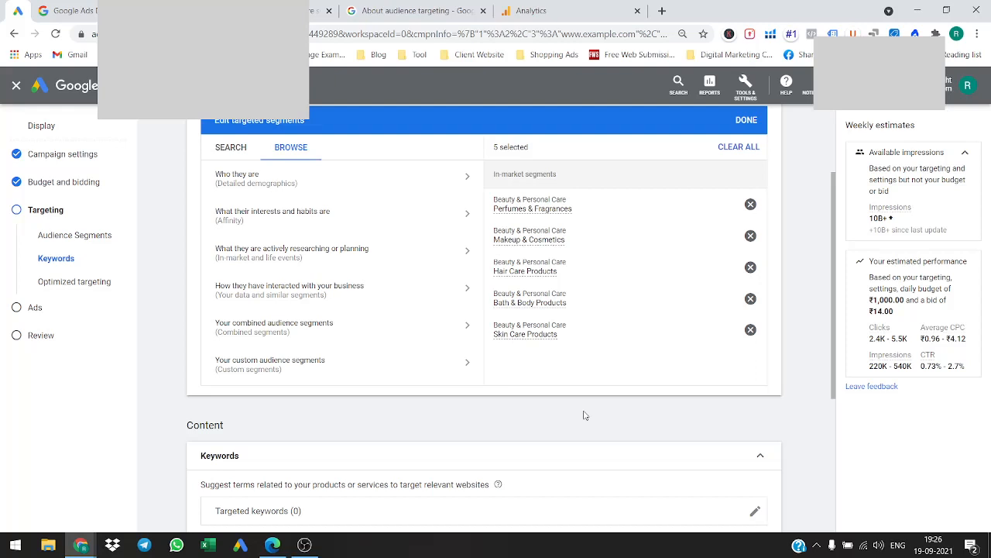
scroll(585, 415, down, 2)
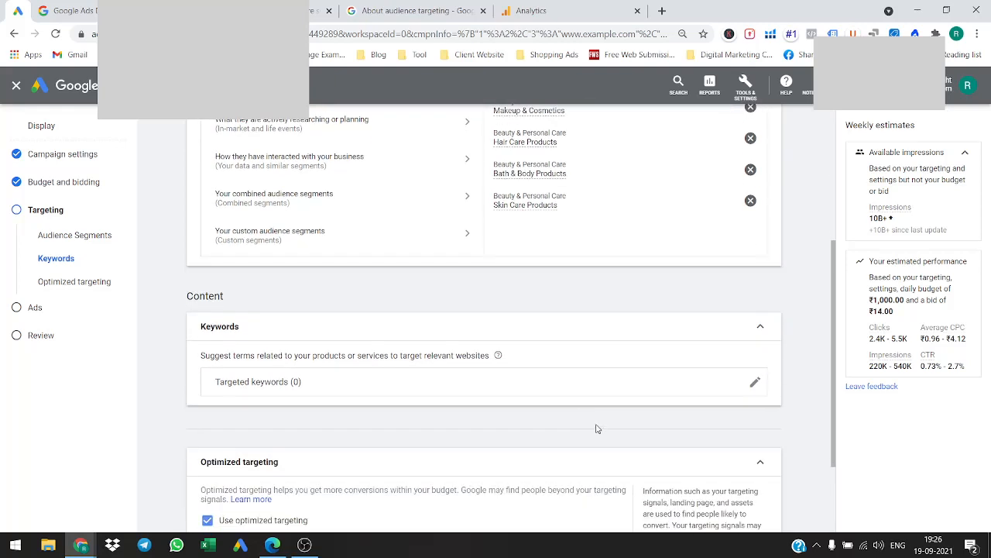
scroll(597, 427, down, 2)
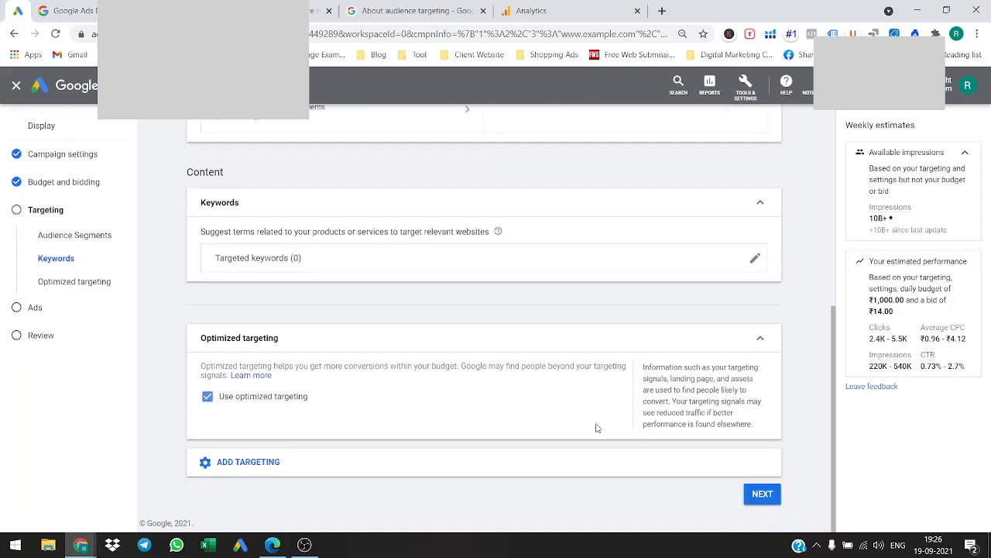
click(762, 495)
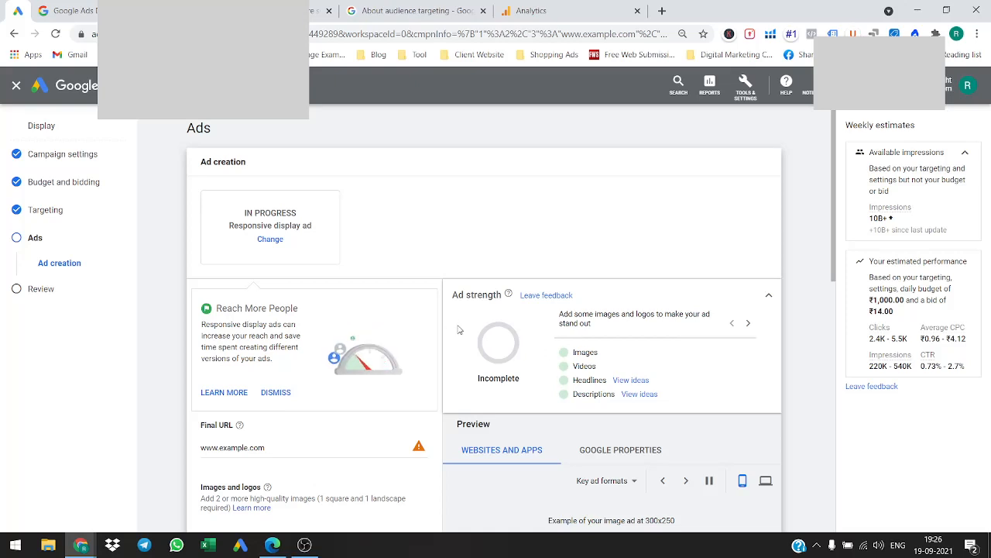
Examine the responsive display ad form from the final URL through the business name, and expand its additional format options.
scroll(459, 329, down, 2)
scroll(459, 329, down, 1)
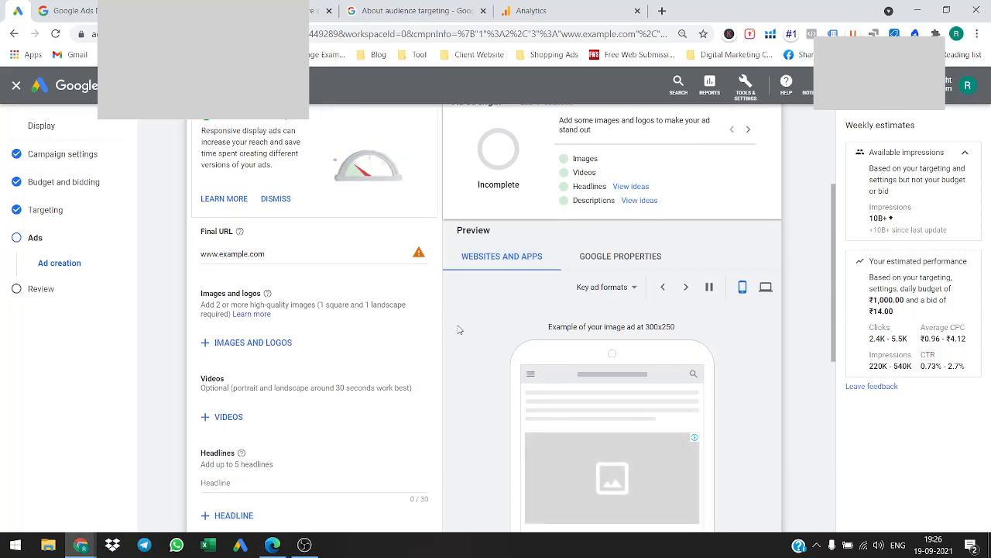
scroll(430, 364, down, 2)
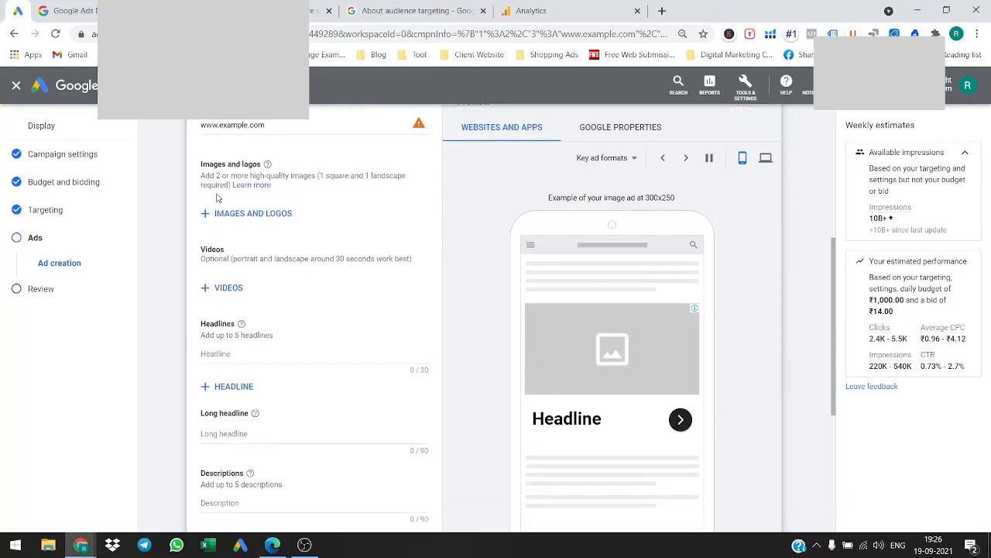
scroll(449, 305, up, 1)
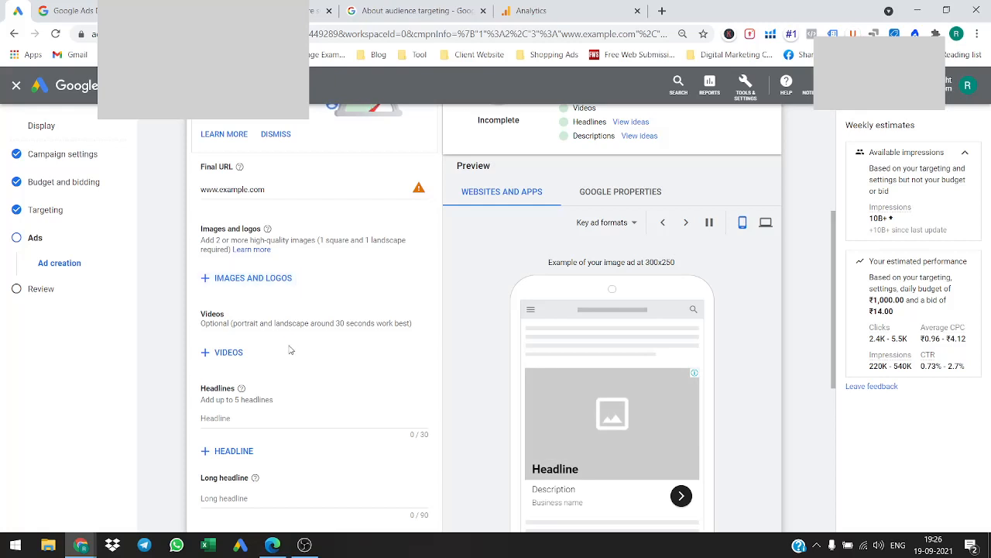
scroll(232, 298, down, 1)
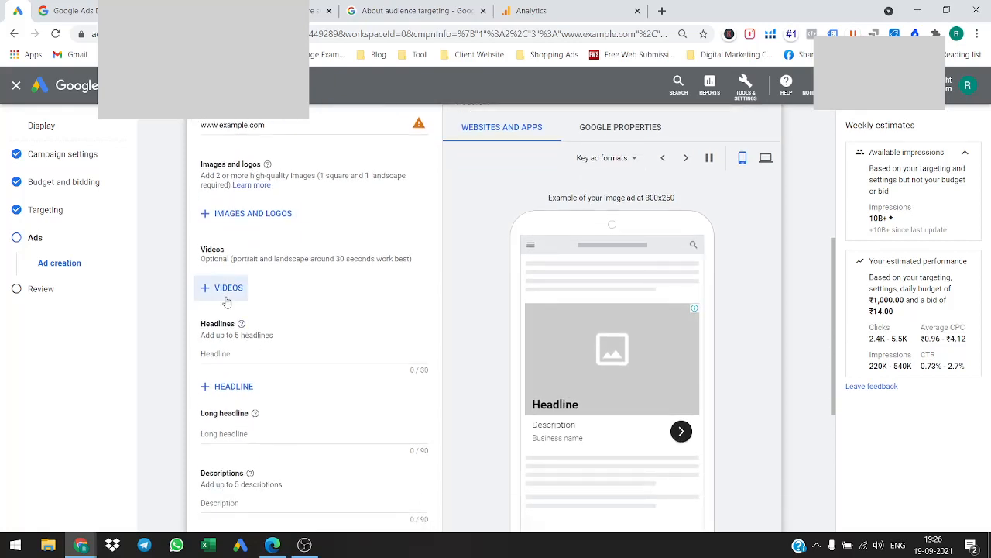
scroll(333, 309, down, 2)
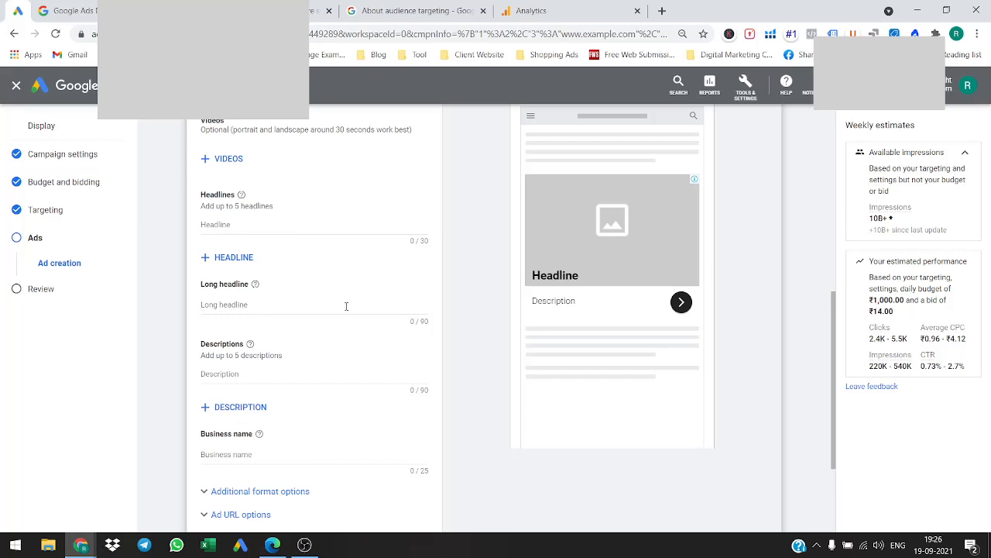
scroll(347, 306, down, 1)
scroll(326, 313, down, 1)
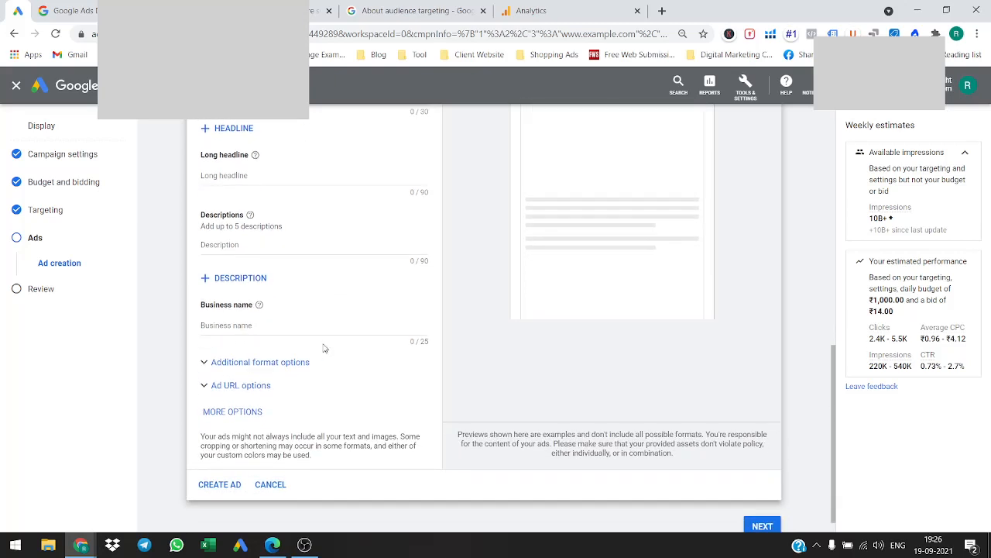
click(244, 369)
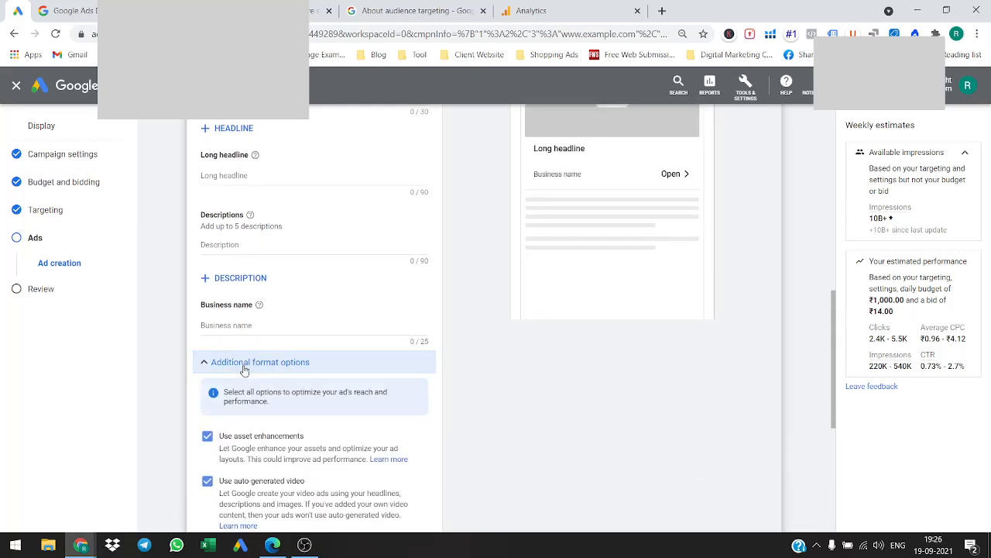
Collapse the additional format options and expand the ad URL options to view the tracking template, final URL suffix and custom parameter fields.
click(245, 364)
click(335, 383)
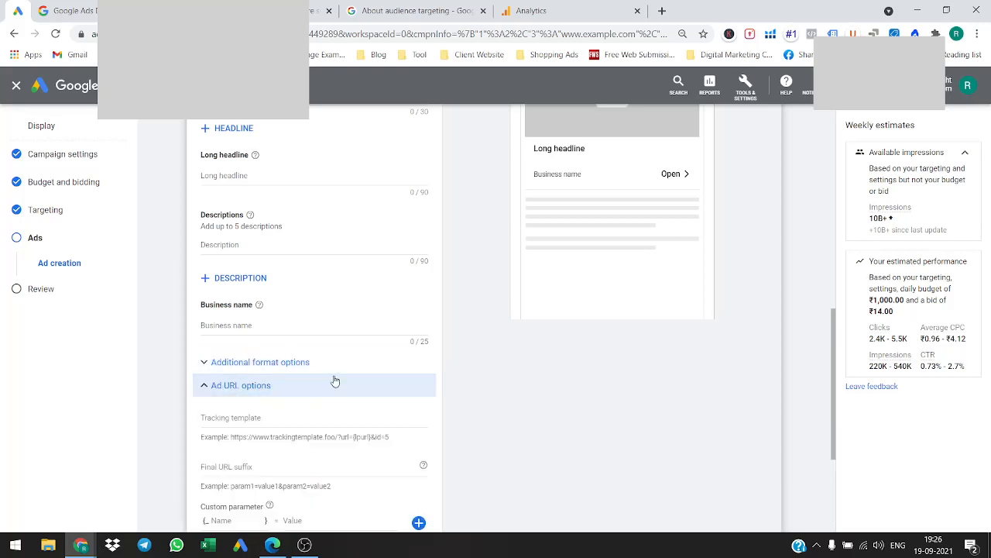
scroll(335, 381, down, 3)
Add call to action text to the responsive display ad and set it to Book Now in English.
click(232, 391)
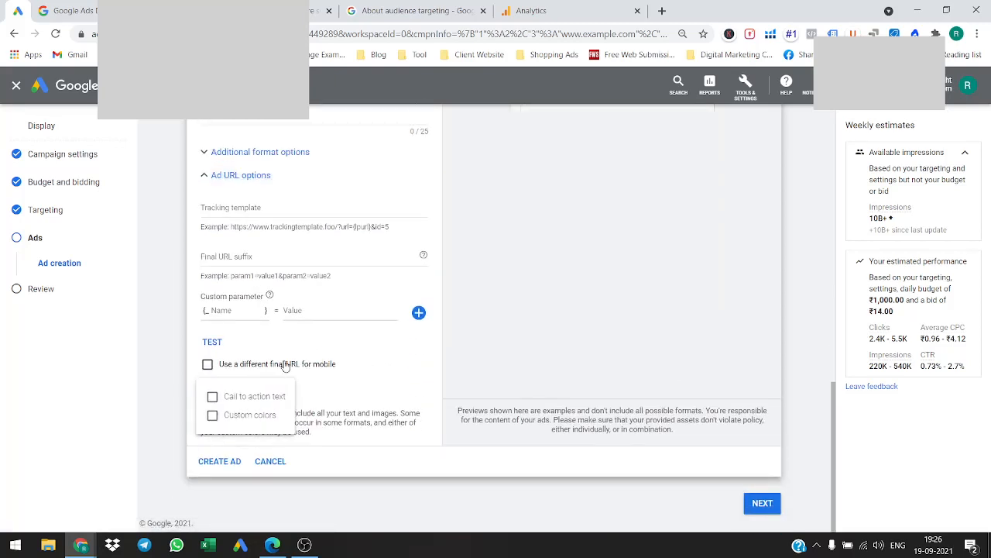
click(259, 397)
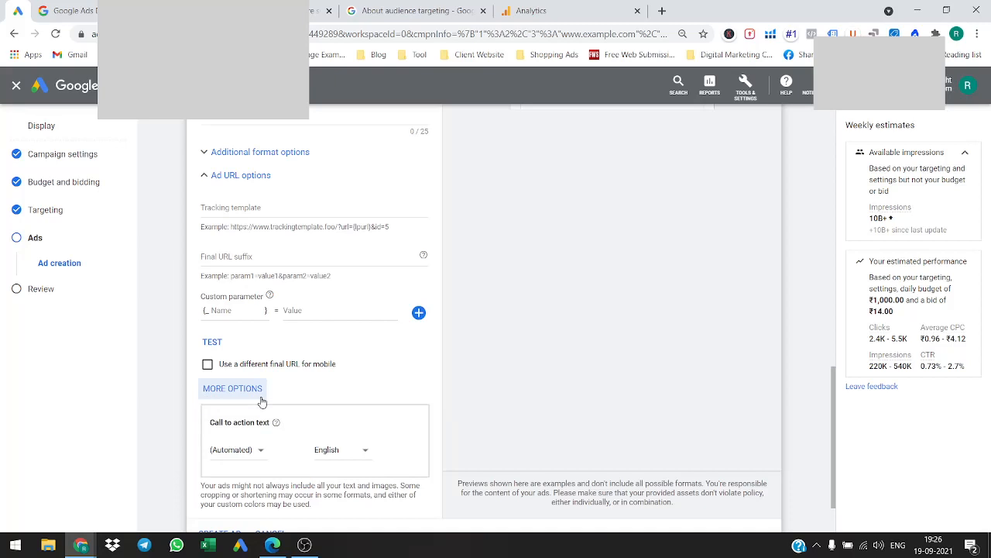
click(246, 452)
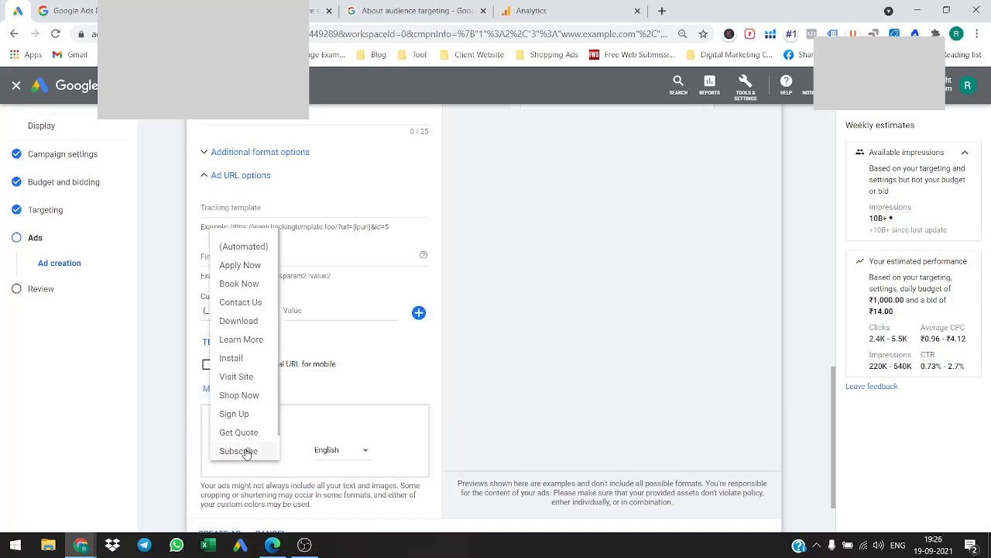
click(249, 284)
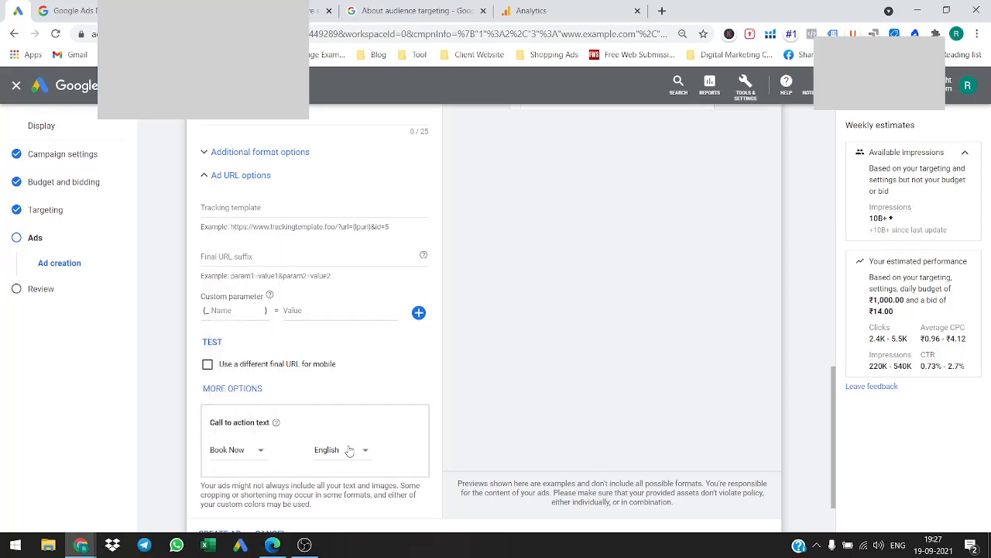
Review the mobile ad preview with its call to action alongside the ad's image, video, headline and description fields.
scroll(364, 445, down, 1)
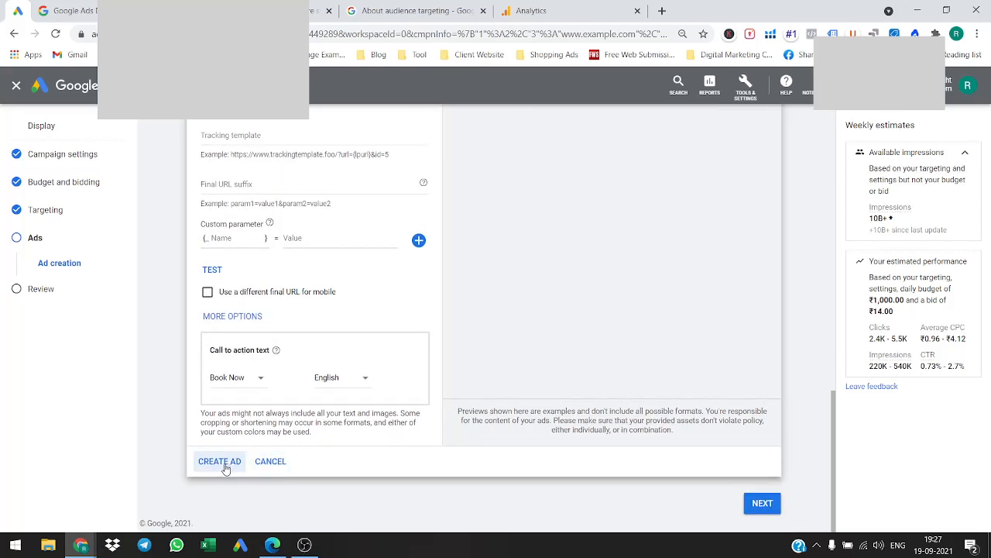
scroll(606, 382, up, 5)
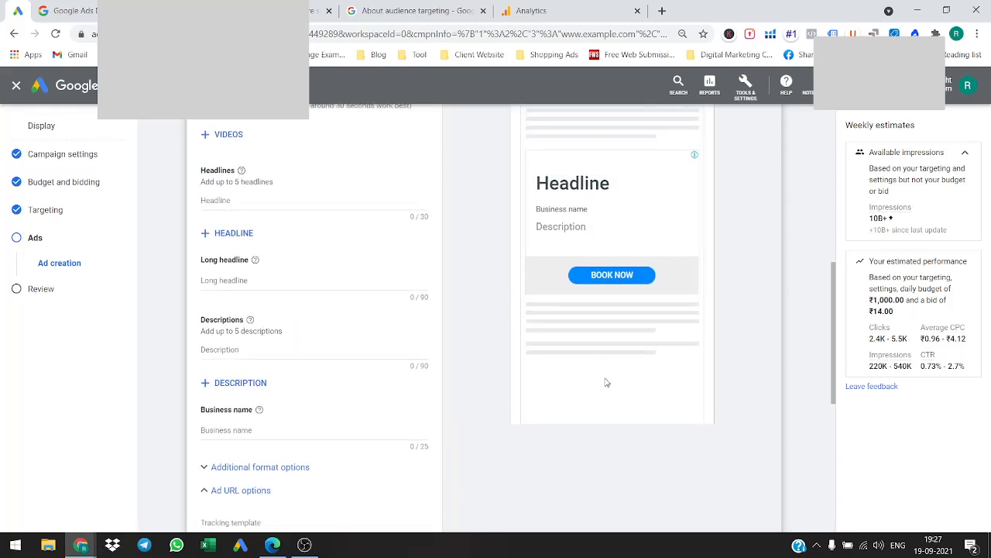
scroll(687, 357, up, 2)
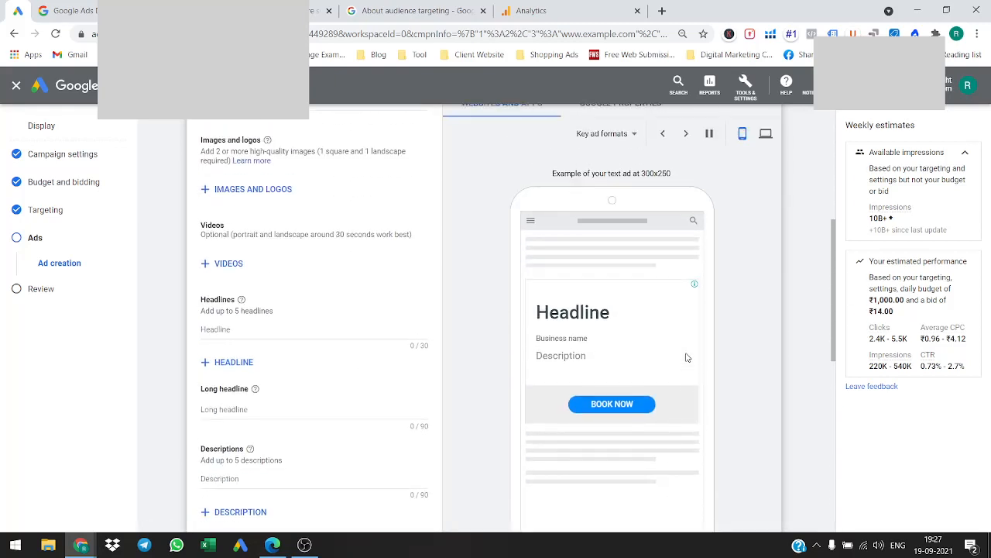
scroll(686, 357, down, 3)
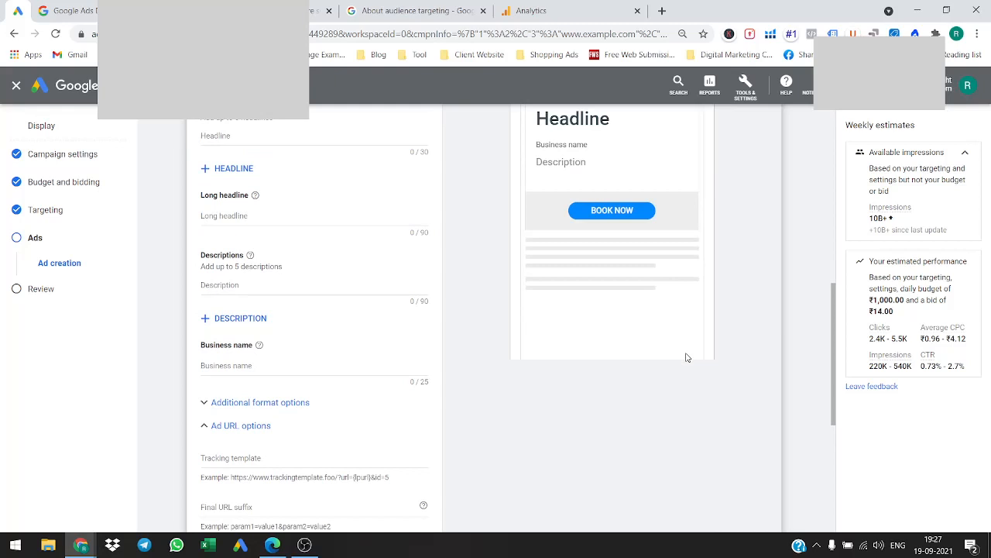